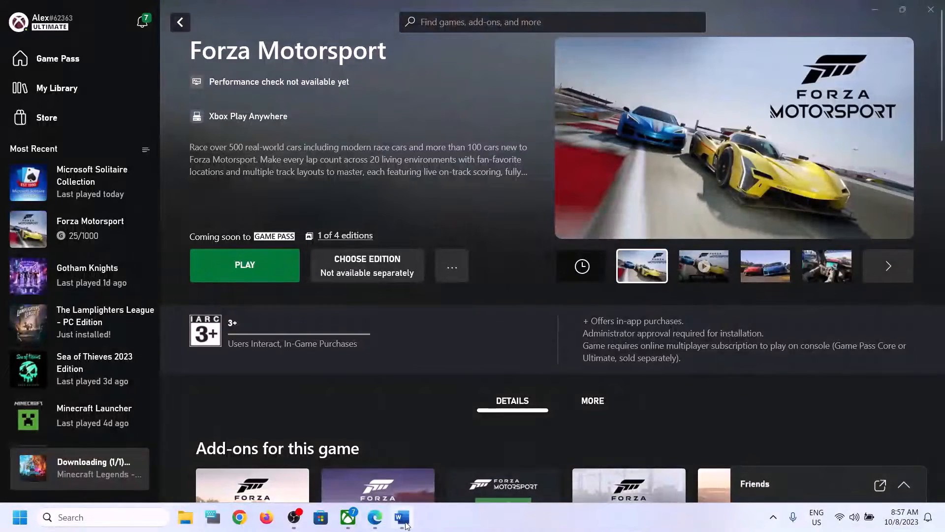
- Bring up the Word guide and highlight Step 1 about using the same account on Store and Xbox
{"action": "left_click", "coordinate": [402, 517]}
{"action": "left_click_drag", "start_coordinate": [132, 131], "coordinate": [160, 173]}
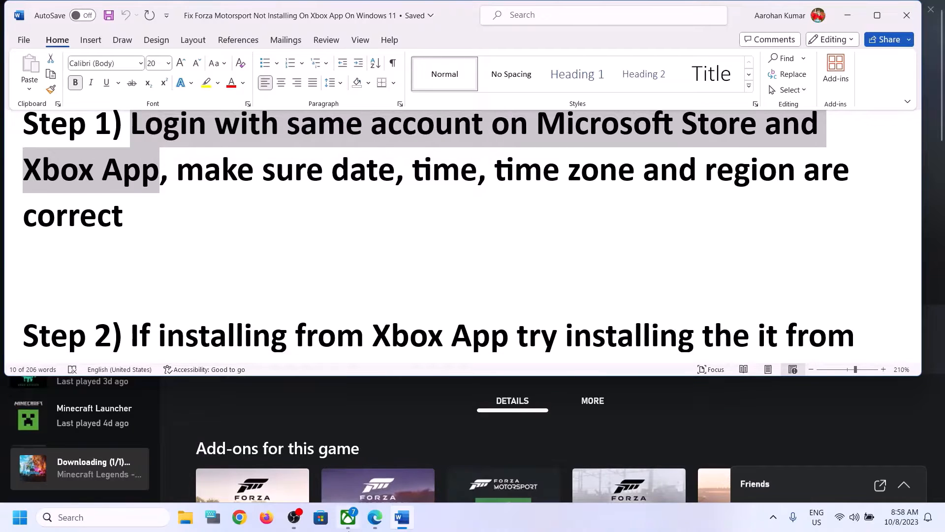
- Sign Microsoft Store out, then back in with the second Microsoft account using its PIN
{"action": "left_click", "coordinate": [320, 517]}
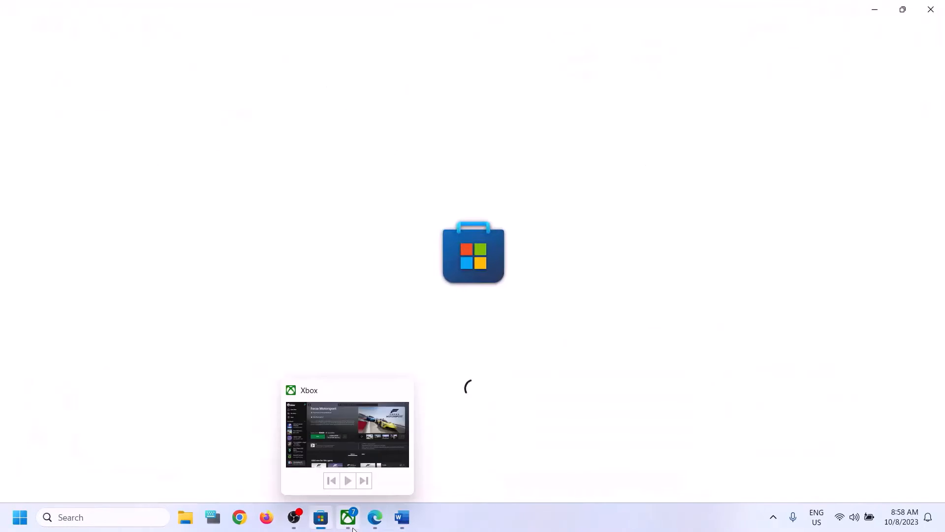
{"action": "left_click", "coordinate": [353, 529]}
{"action": "left_click", "coordinate": [320, 517]}
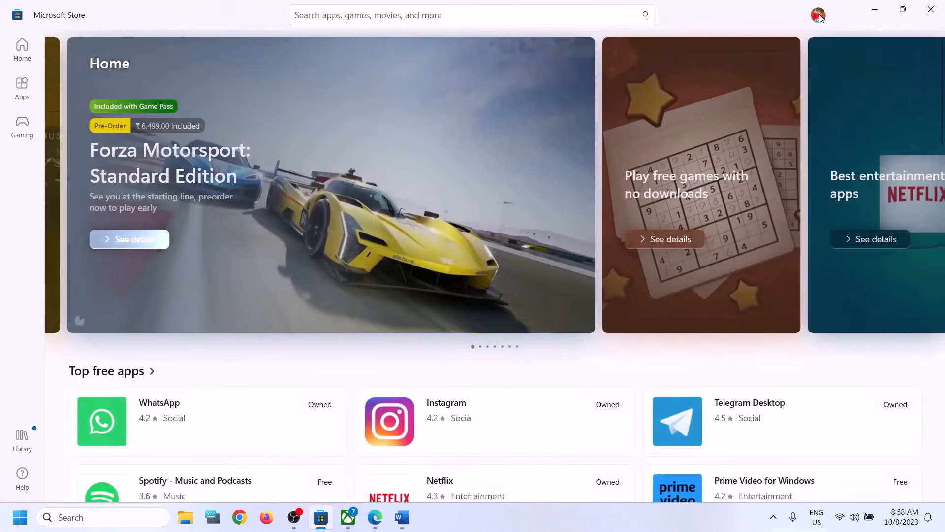
{"action": "left_click", "coordinate": [819, 16]}
{"action": "left_click", "coordinate": [694, 68]}
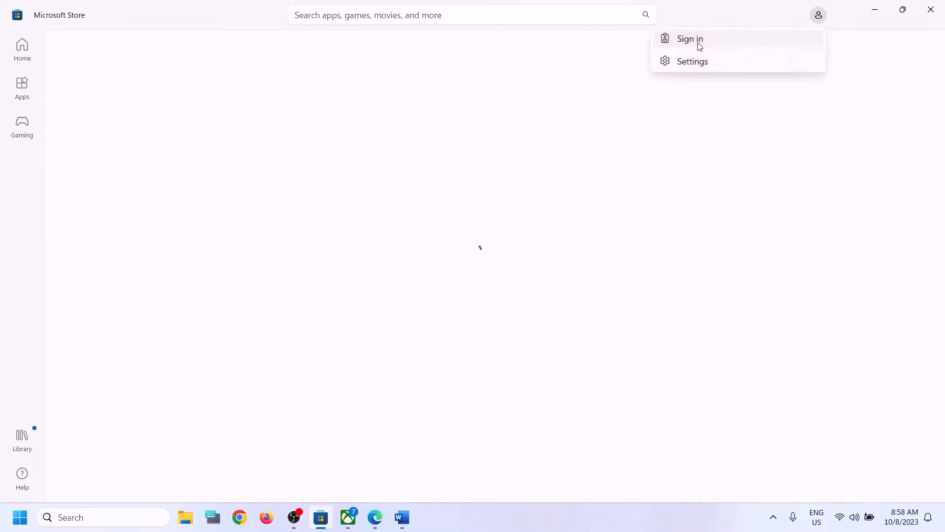
{"action": "left_click", "coordinate": [698, 43]}
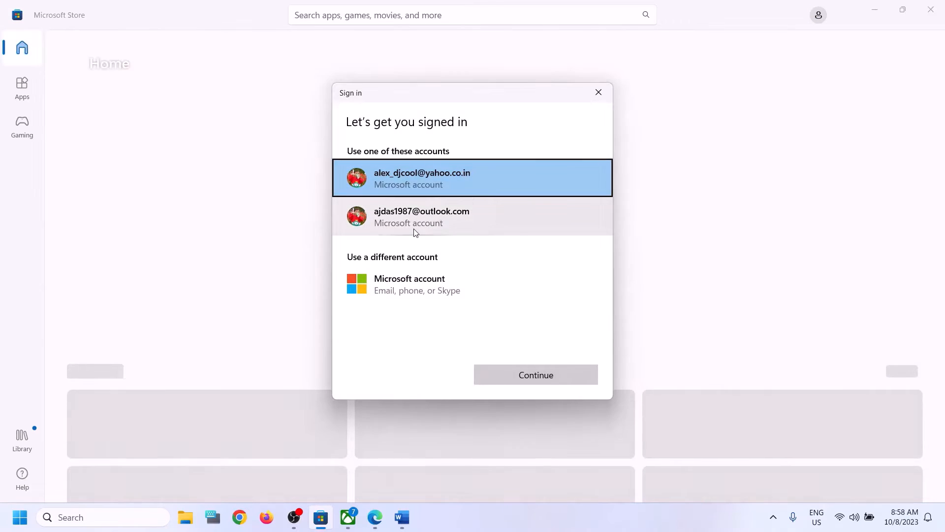
{"action": "left_click", "coordinate": [413, 226]}
{"action": "left_click", "coordinate": [540, 379]}
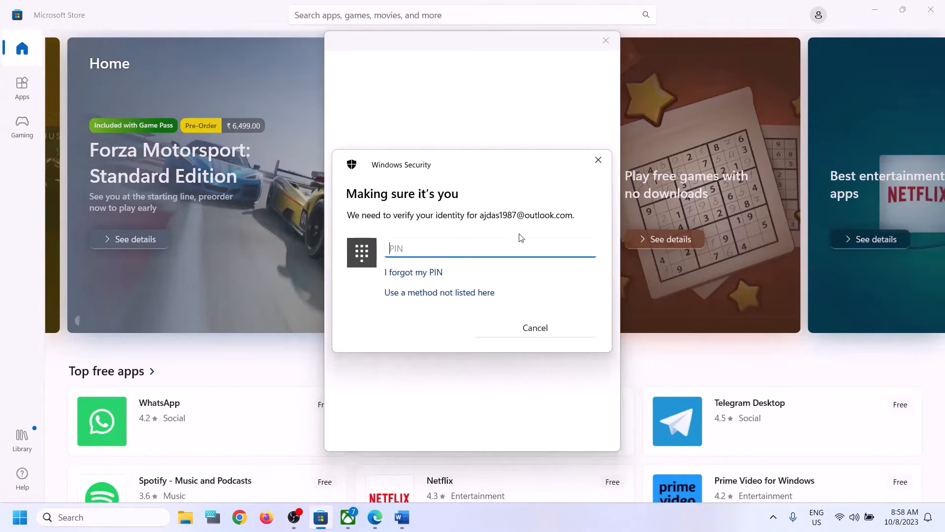
{"action": "type", "text": "••••"}
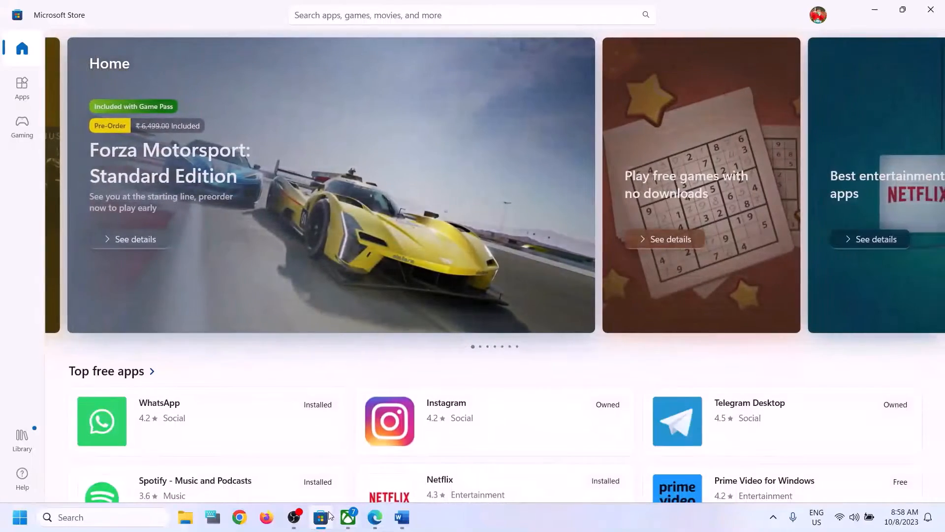
{"action": "left_click", "coordinate": [349, 518]}
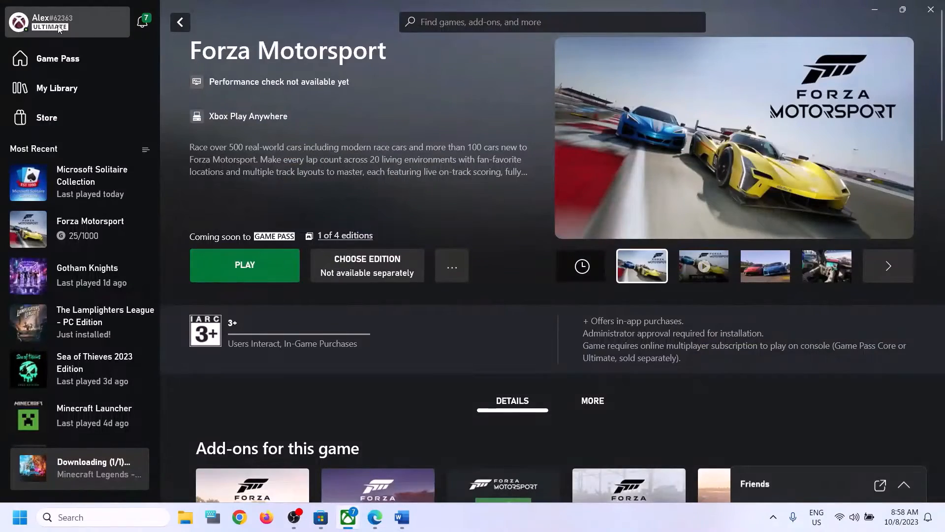
- Sign the Xbox app out and back in with the second Microsoft account, then scroll Word to Step 2
{"action": "left_click", "coordinate": [41, 27]}
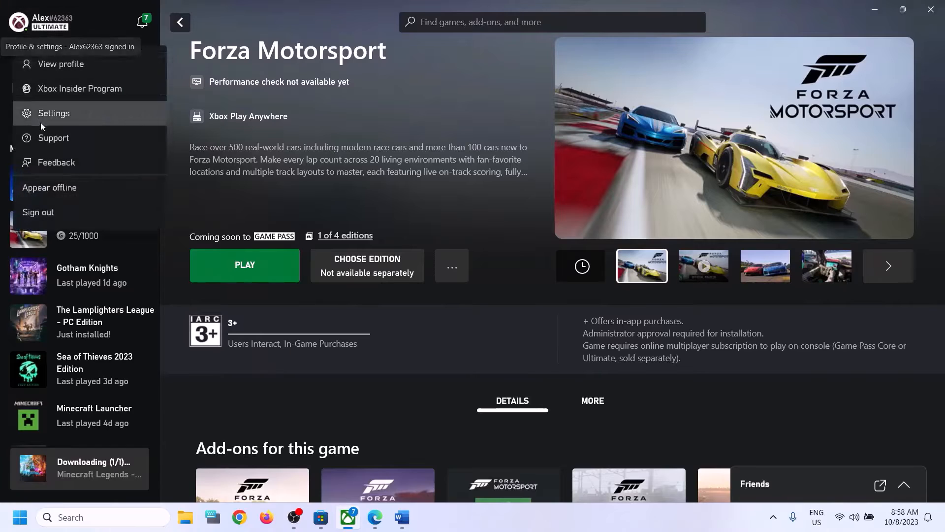
{"action": "left_click", "coordinate": [49, 211]}
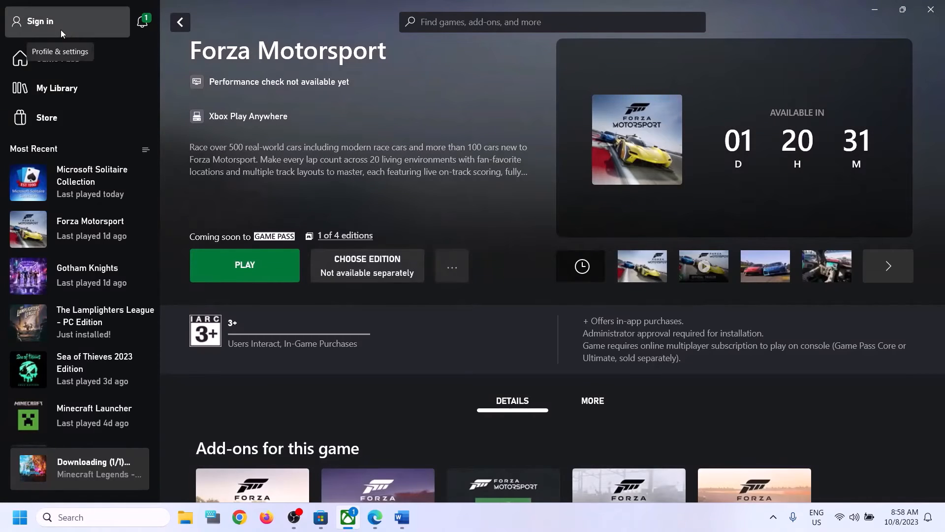
{"action": "left_click", "coordinate": [60, 30]}
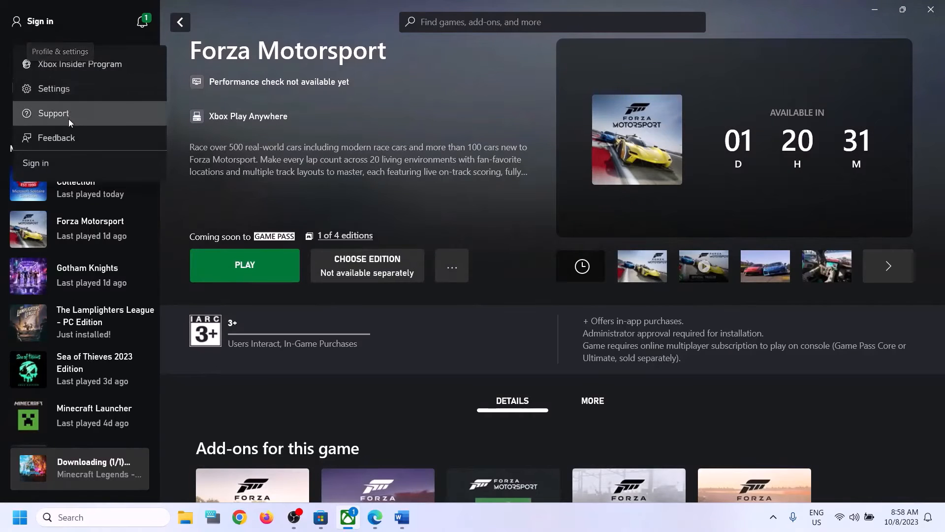
{"action": "left_click", "coordinate": [49, 164]}
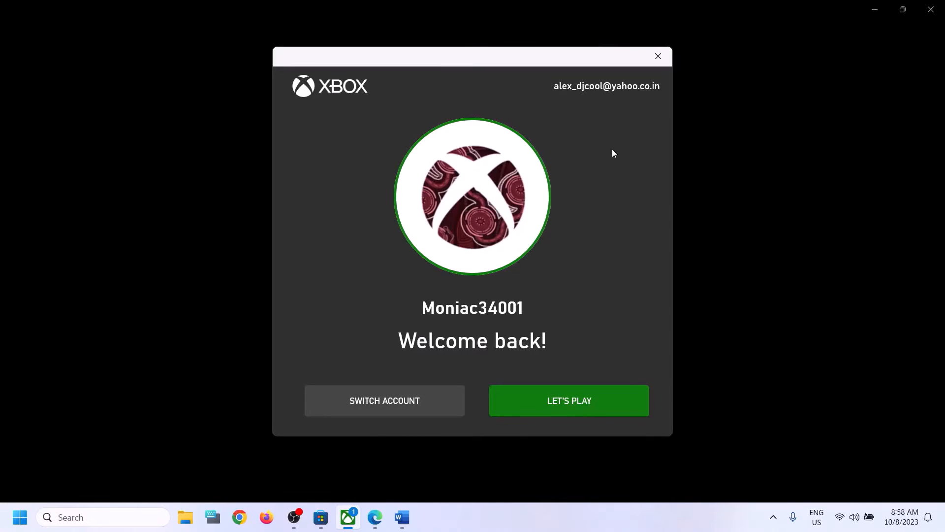
{"action": "left_click", "coordinate": [403, 403]}
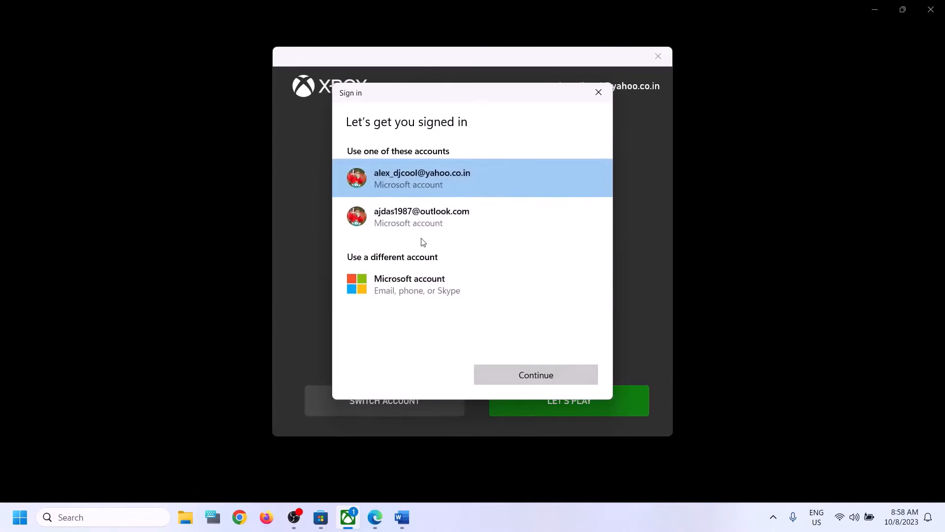
{"action": "left_click", "coordinate": [410, 220]}
{"action": "left_click", "coordinate": [520, 376]}
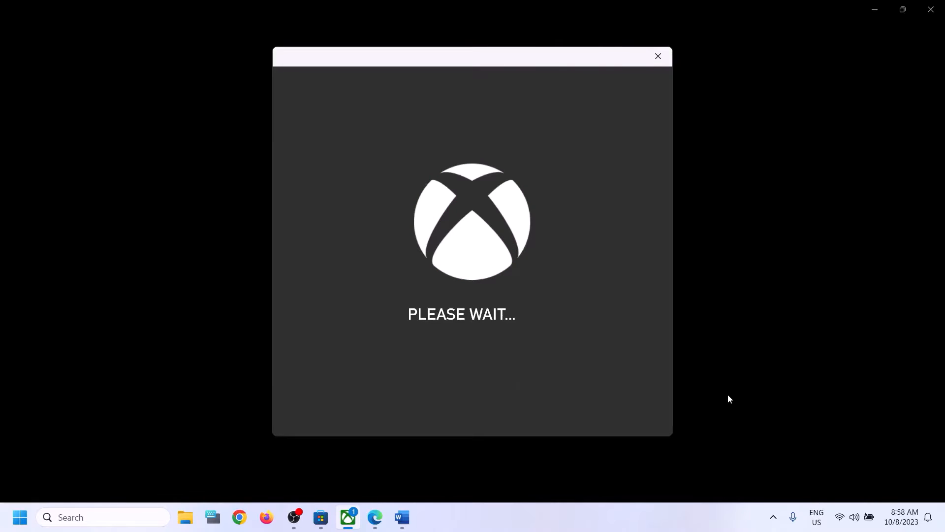
{"action": "left_click", "coordinate": [407, 525]}
{"action": "scroll", "coordinate": [424, 292], "scroll_direction": "down", "scroll_amount": 3}
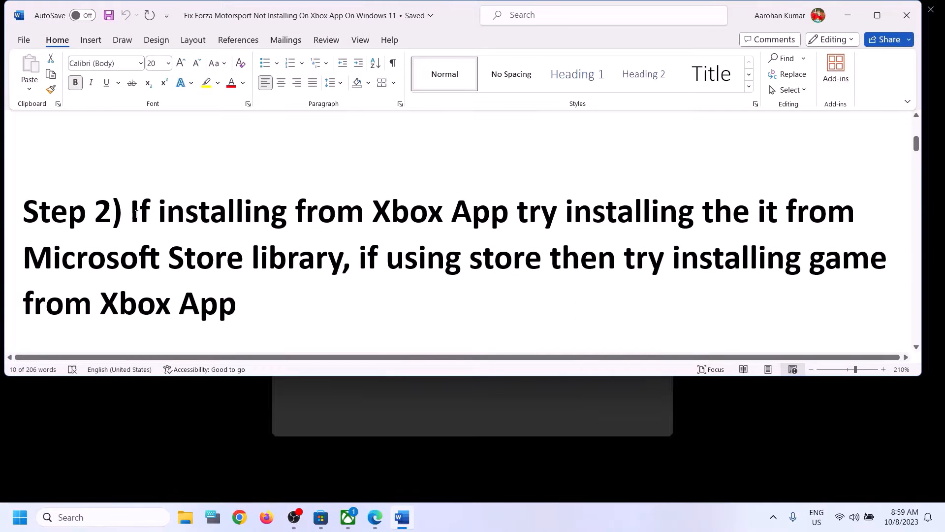
- Highlight Step 2 in Word, minimize it, and continue into the Xbox app with LET'S PLAY
{"action": "left_click_drag", "start_coordinate": [137, 214], "coordinate": [282, 261]}
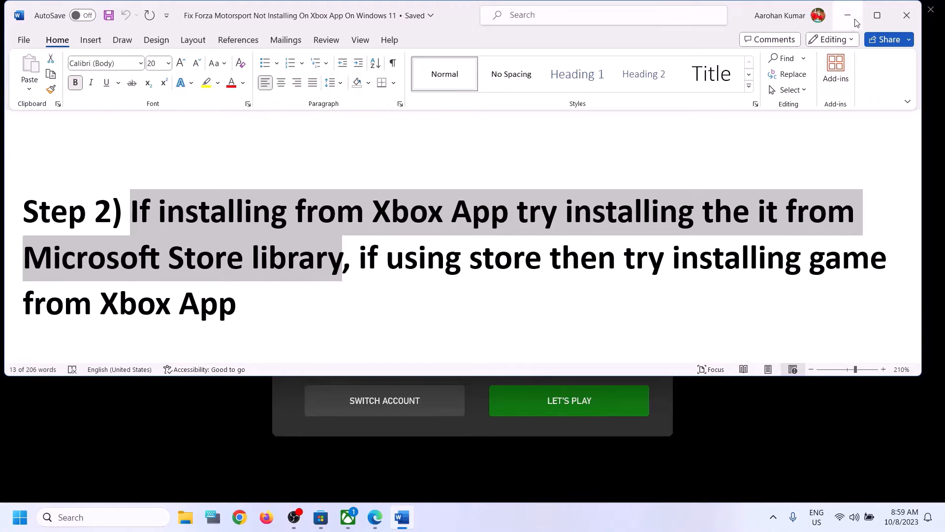
{"action": "left_click", "coordinate": [847, 15]}
{"action": "left_click", "coordinate": [572, 398]}
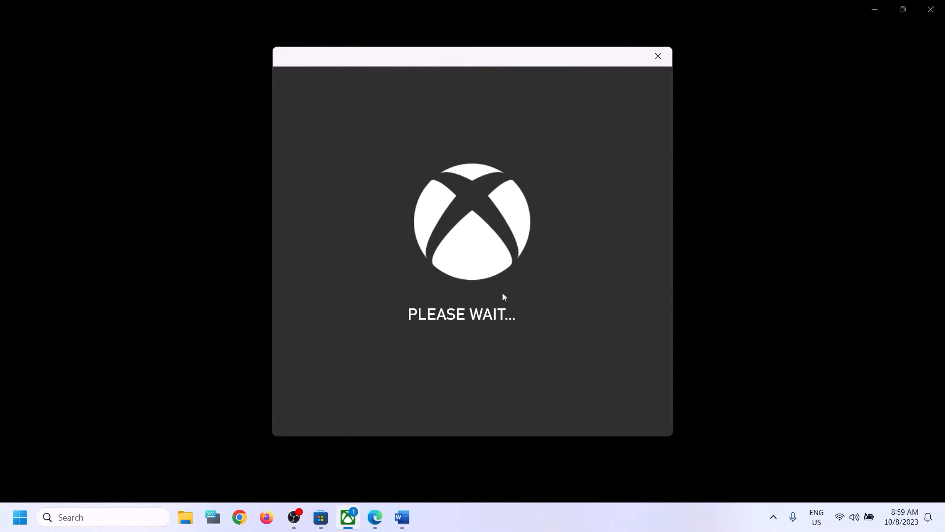
{"action": "left_click", "coordinate": [323, 517]}
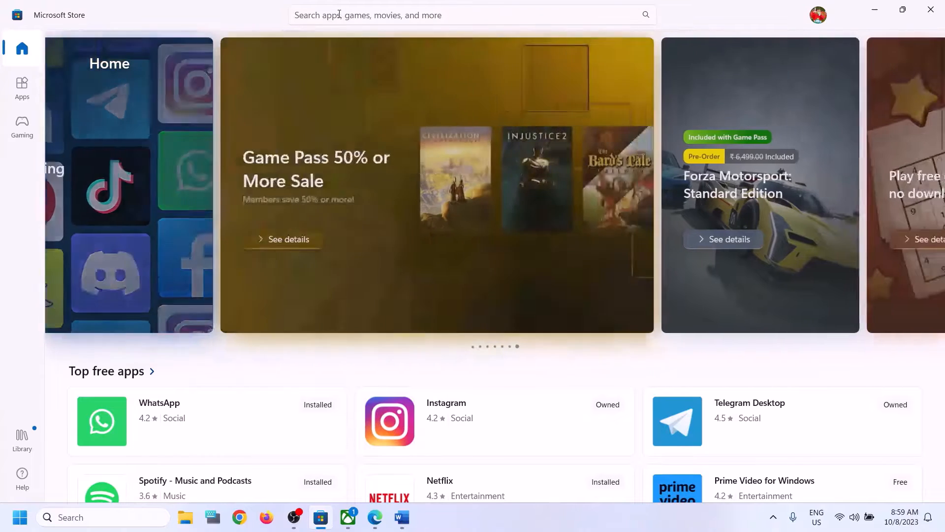
- Search the Store for Forza Motorsport Standard Edition, view its page, then check the empty Library
{"action": "left_click", "coordinate": [339, 14]}
{"action": "type", "text": "f"}
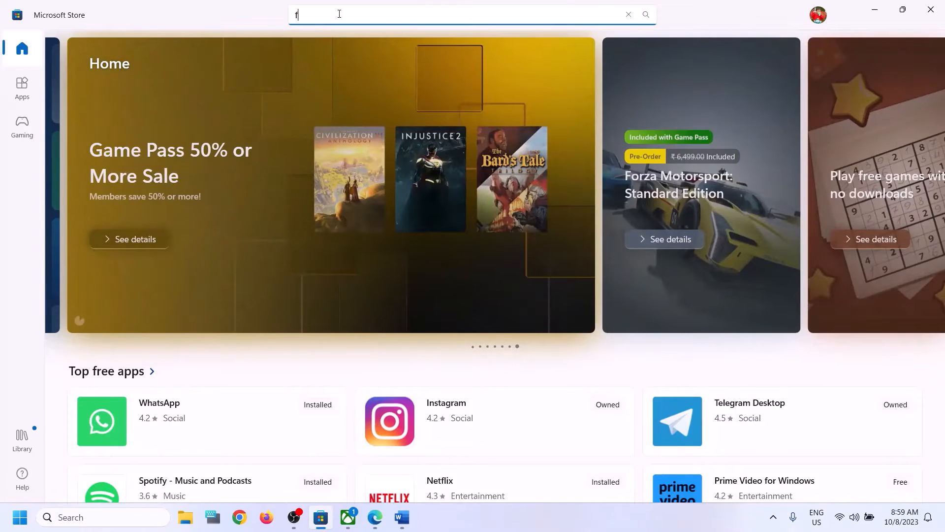
{"action": "type", "text": "forza moto"}
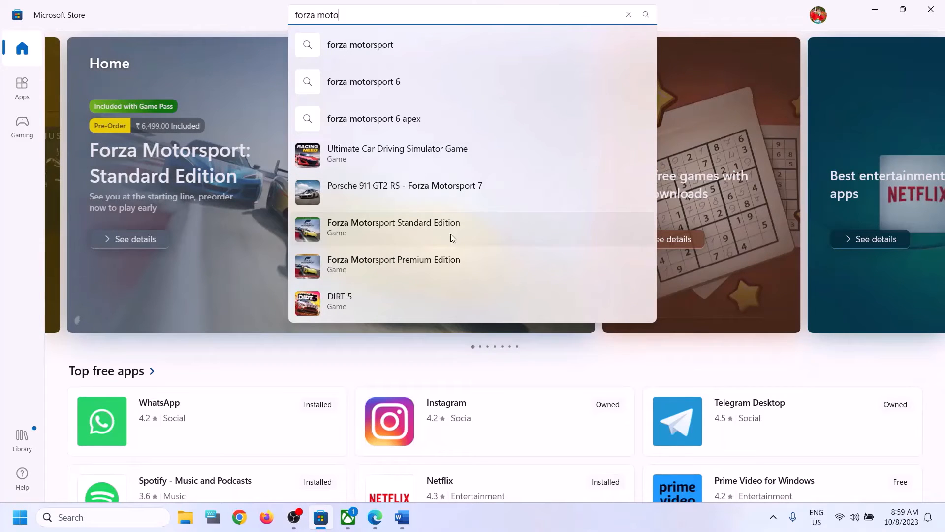
{"action": "left_click", "coordinate": [433, 238]}
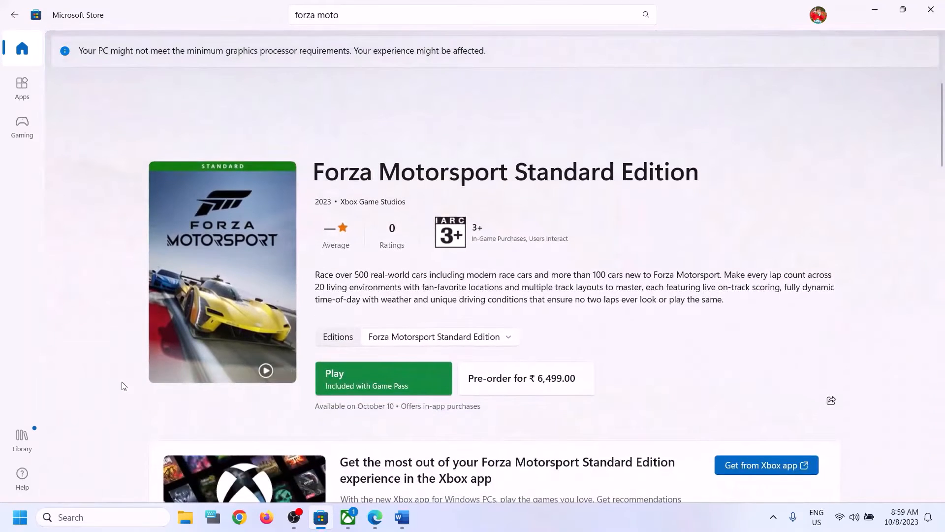
{"action": "left_click", "coordinate": [23, 440]}
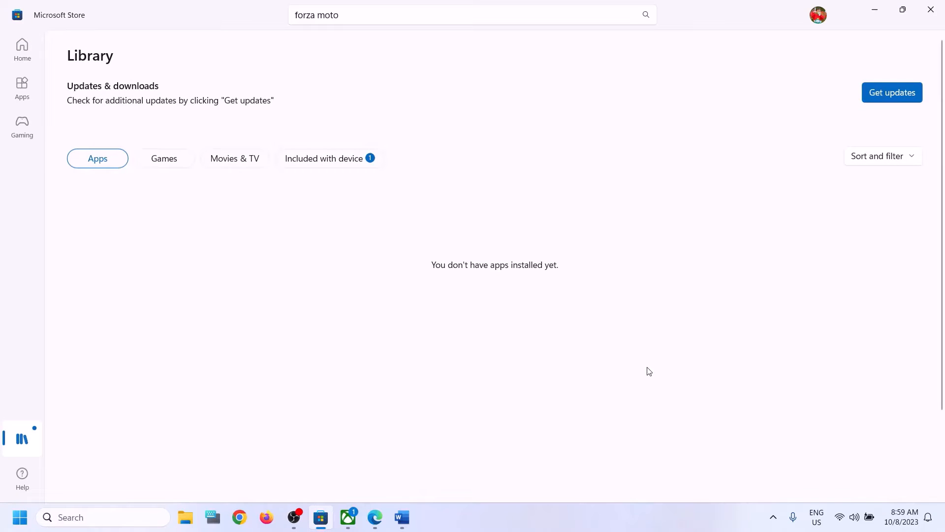
{"action": "scroll", "coordinate": [552, 270], "scroll_direction": "down", "scroll_amount": 2}
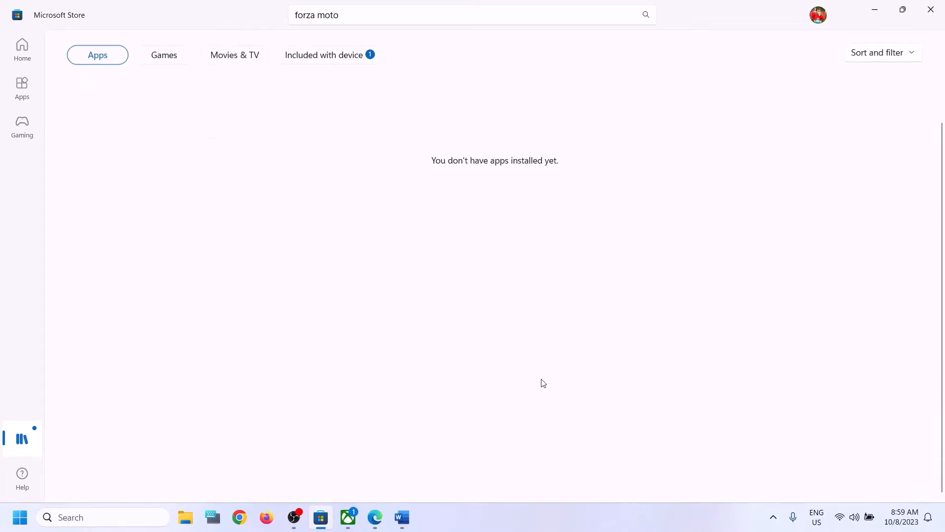
{"action": "scroll", "coordinate": [540, 382], "scroll_direction": "up", "scroll_amount": 2}
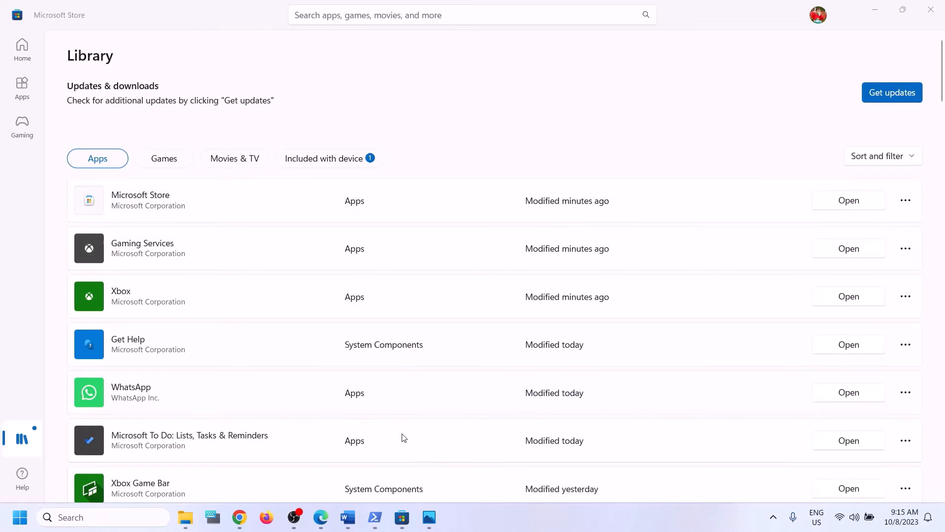
- Highlight the Store part of Step 2 in Word and launch the Xbox app from Windows search
{"action": "left_click", "coordinate": [347, 517]}
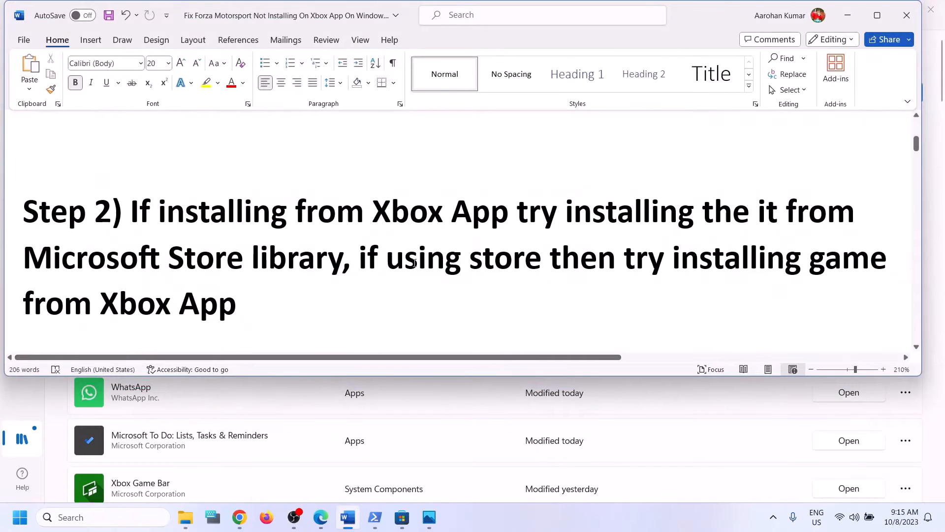
{"action": "left_click_drag", "start_coordinate": [362, 259], "coordinate": [243, 306]}
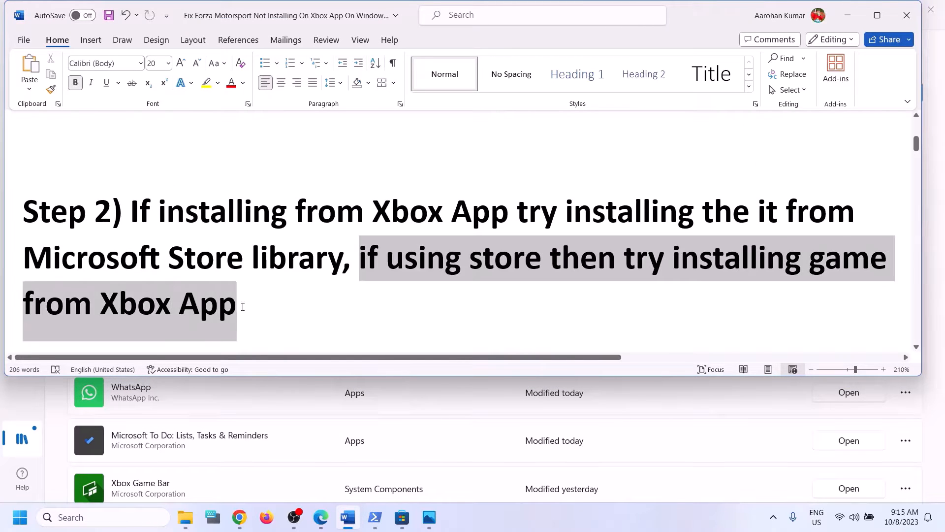
{"action": "left_click", "coordinate": [104, 514]}
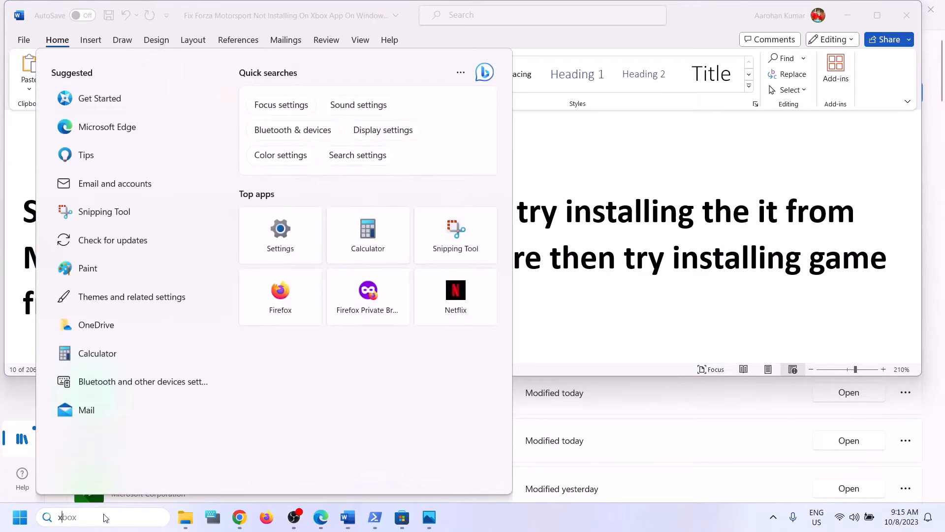
{"action": "type", "text": "xbox"}
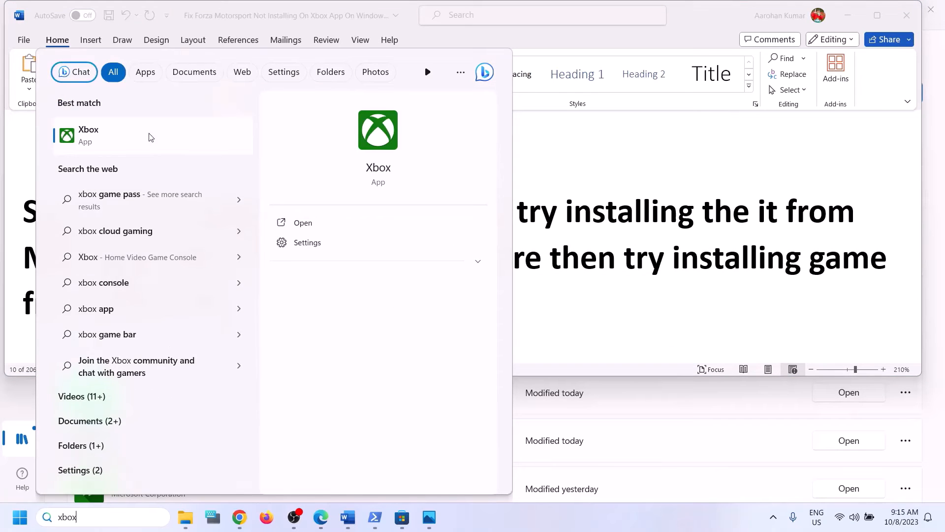
{"action": "left_click", "coordinate": [152, 139]}
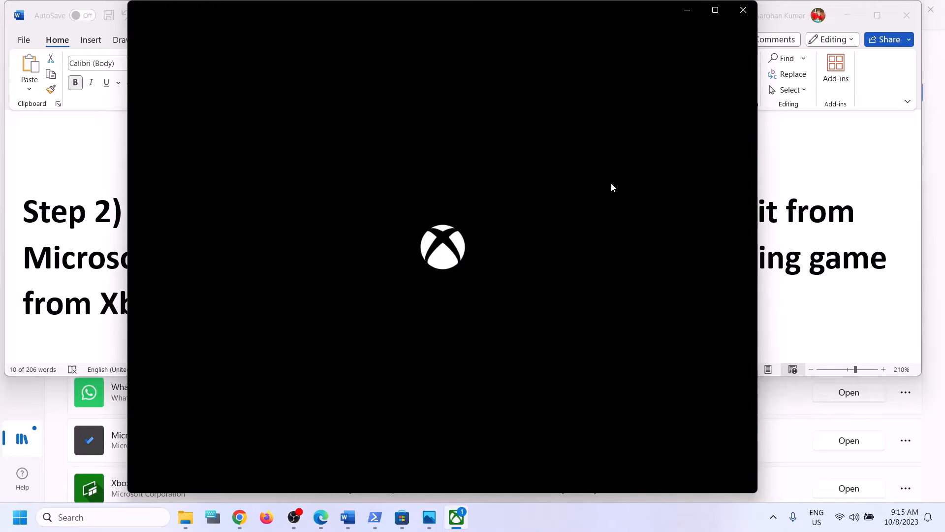
- Find the Xbox app in the Store and continue past the Game Pass offer with the current account
{"action": "left_click", "coordinate": [937, 229]}
{"action": "left_click", "coordinate": [348, 10]}
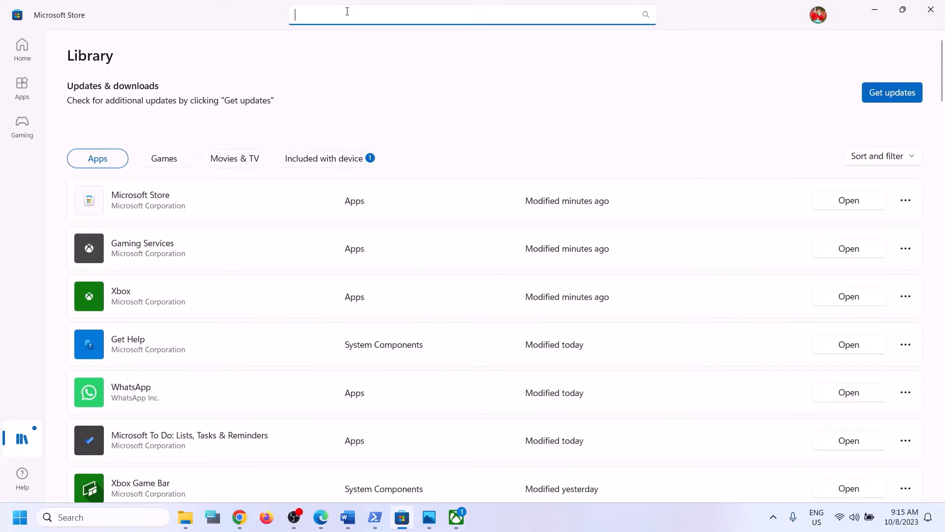
{"action": "type", "text": "xbox"}
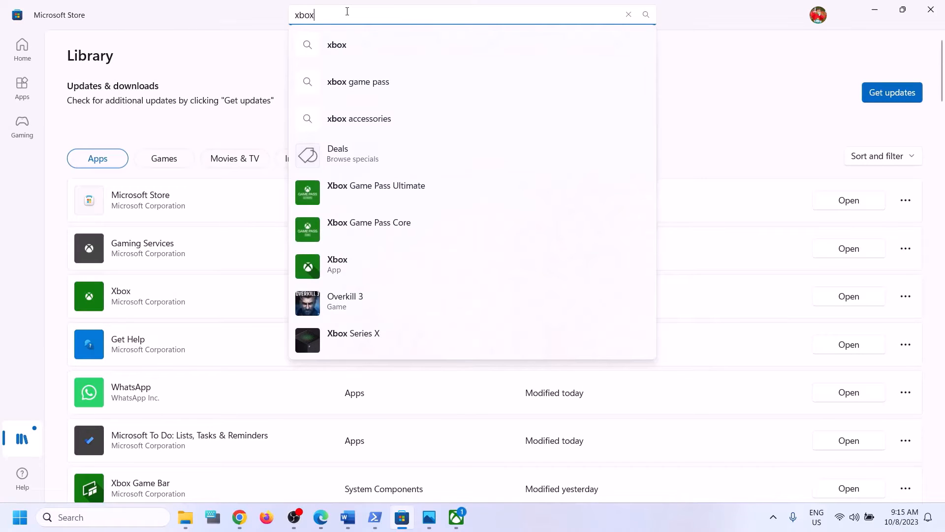
{"action": "left_click", "coordinate": [379, 265]}
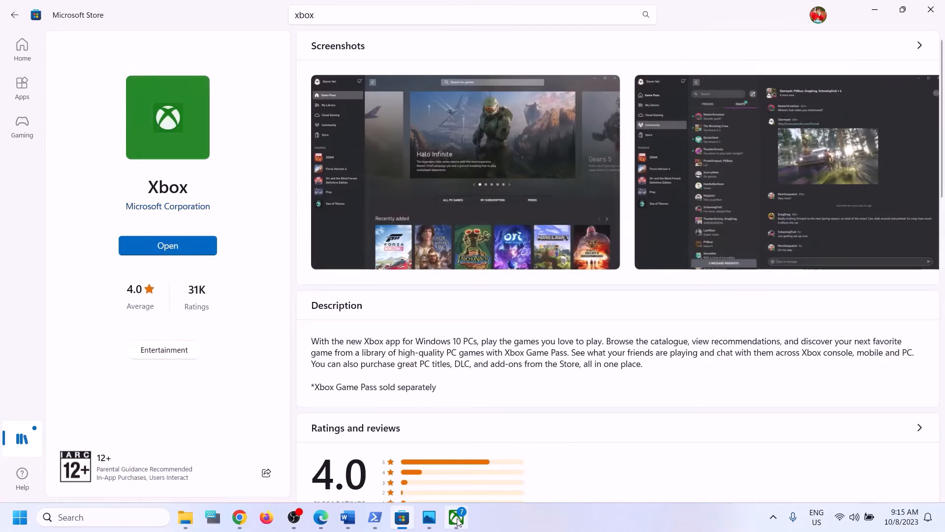
{"action": "left_click", "coordinate": [458, 519]}
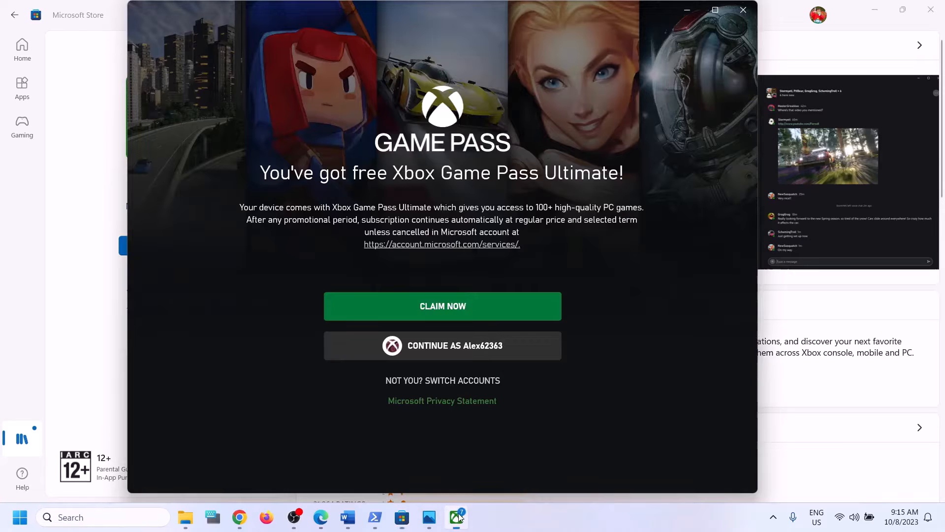
{"action": "left_click", "coordinate": [455, 346]}
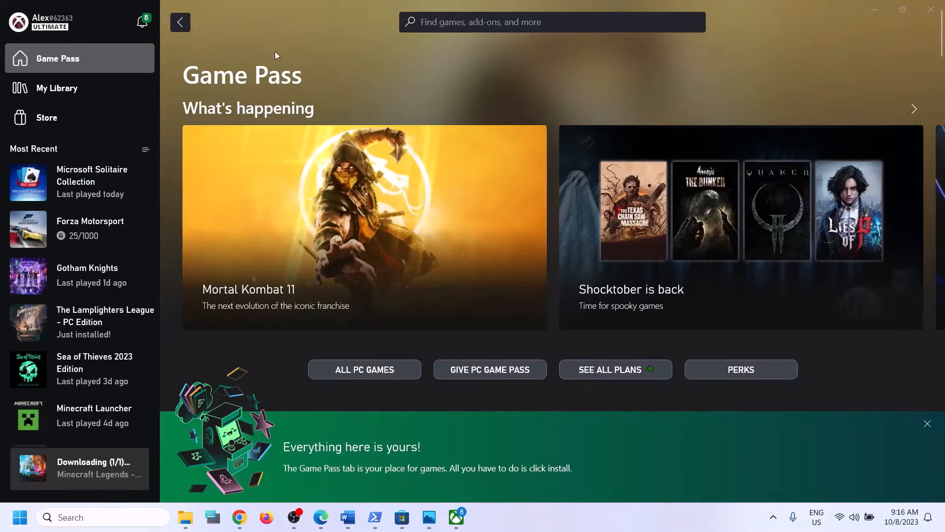
{"action": "left_click", "coordinate": [402, 517]}
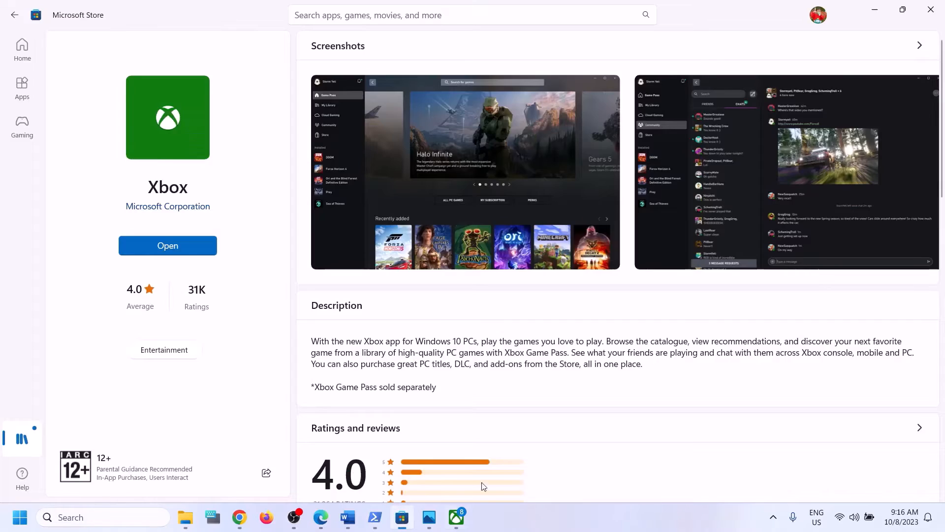
{"action": "left_click", "coordinate": [457, 518]}
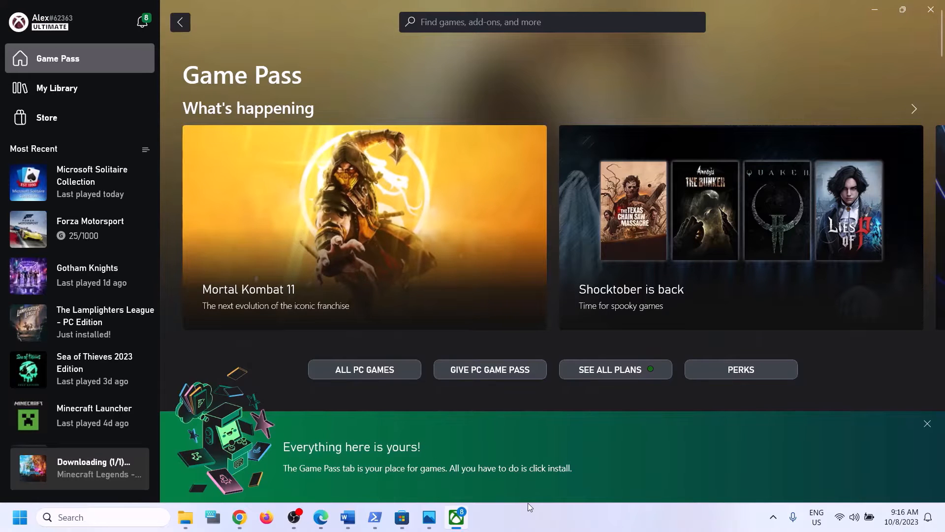
{"action": "left_click", "coordinate": [526, 517]}
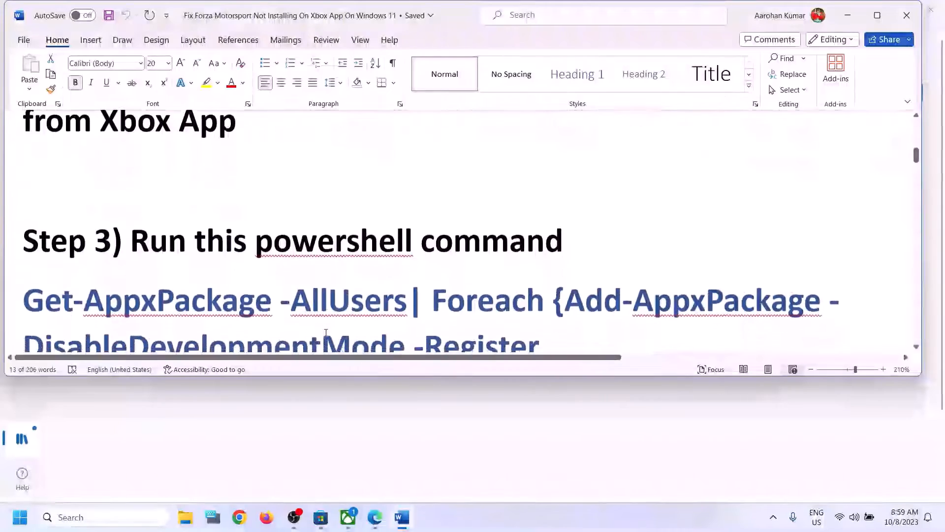
{"action": "scroll", "coordinate": [326, 333], "scroll_direction": "down", "scroll_amount": 3}
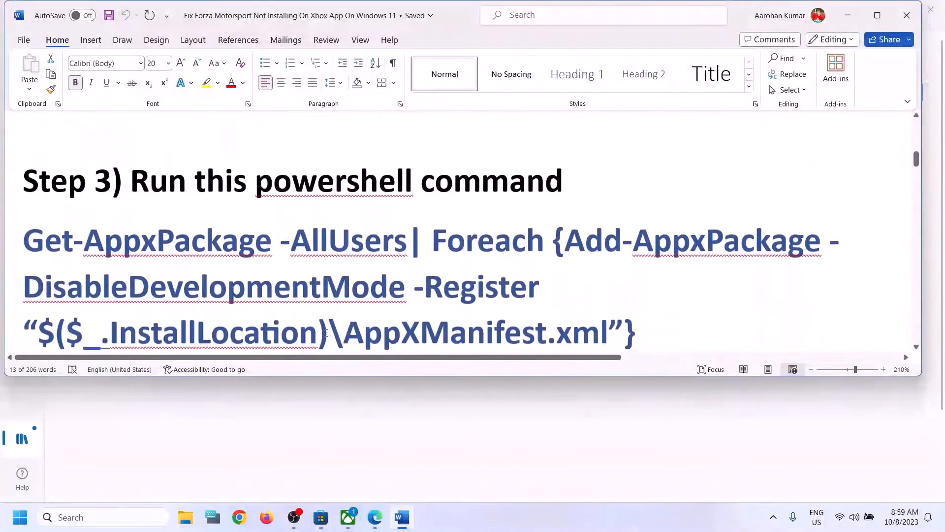
- Copy the Step 3 PowerShell command paragraph from the Word guide
{"action": "scroll", "coordinate": [326, 333], "scroll_direction": "up", "scroll_amount": 2}
{"action": "scroll", "coordinate": [327, 331], "scroll_direction": "down", "scroll_amount": 2}
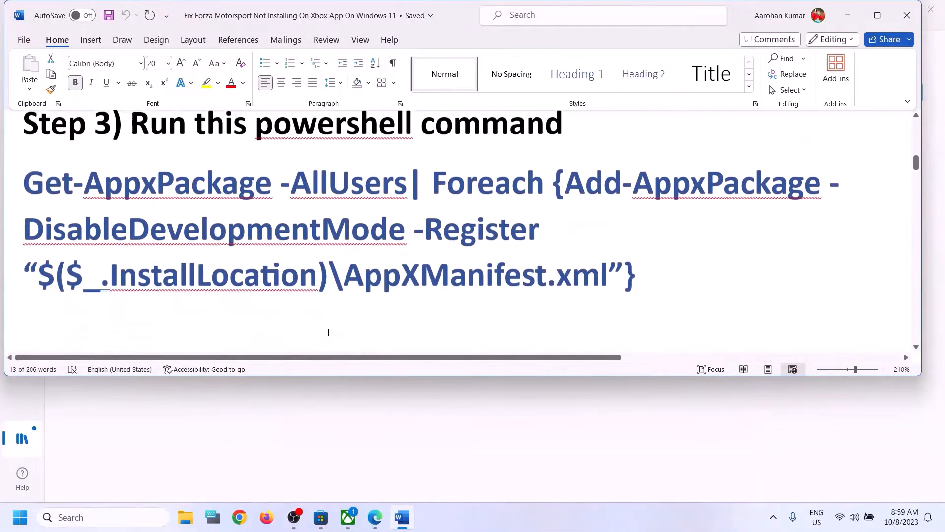
{"action": "left_click_drag", "start_coordinate": [650, 265], "coordinate": [22, 175]}
{"action": "right_click", "coordinate": [79, 186]}
{"action": "left_click", "coordinate": [124, 235]}
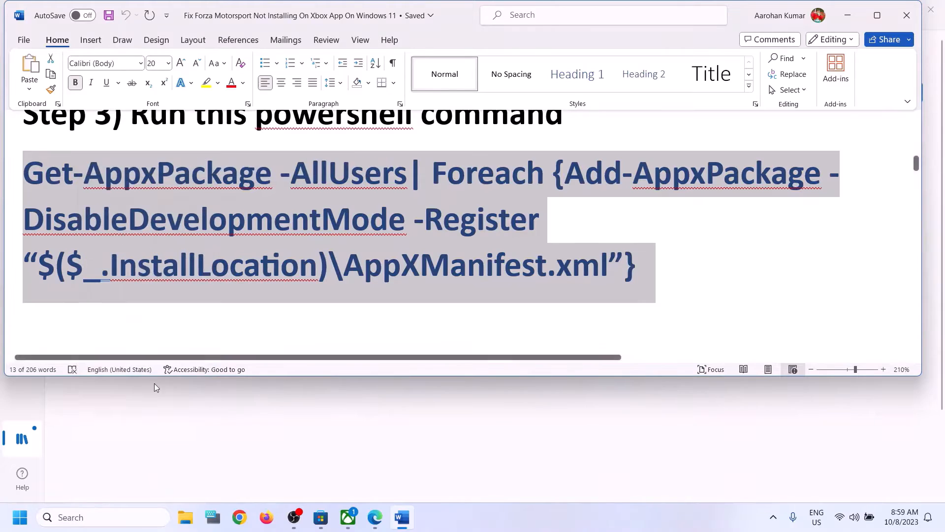
- Run Windows PowerShell as administrator from Windows search
{"action": "left_click", "coordinate": [113, 522]}
{"action": "type", "text": "po"}
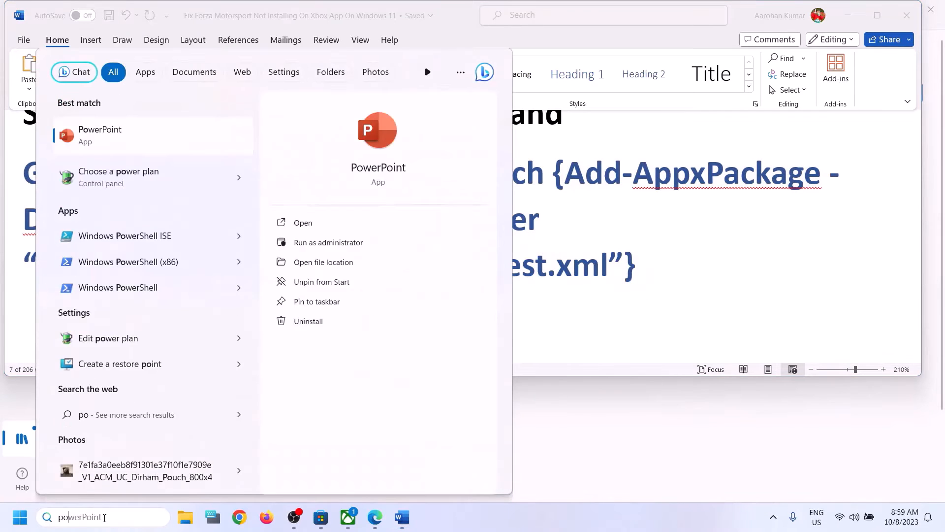
{"action": "type", "text": "wershell"}
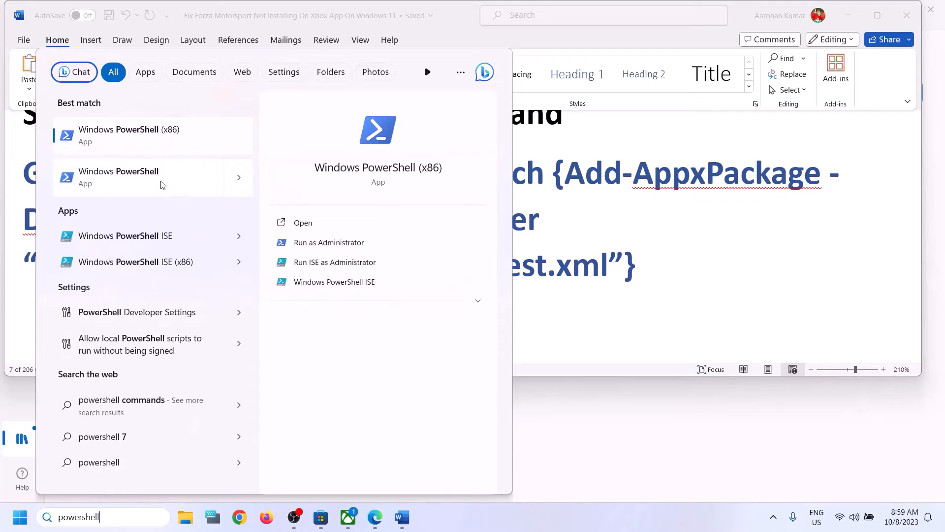
{"action": "right_click", "coordinate": [178, 191]}
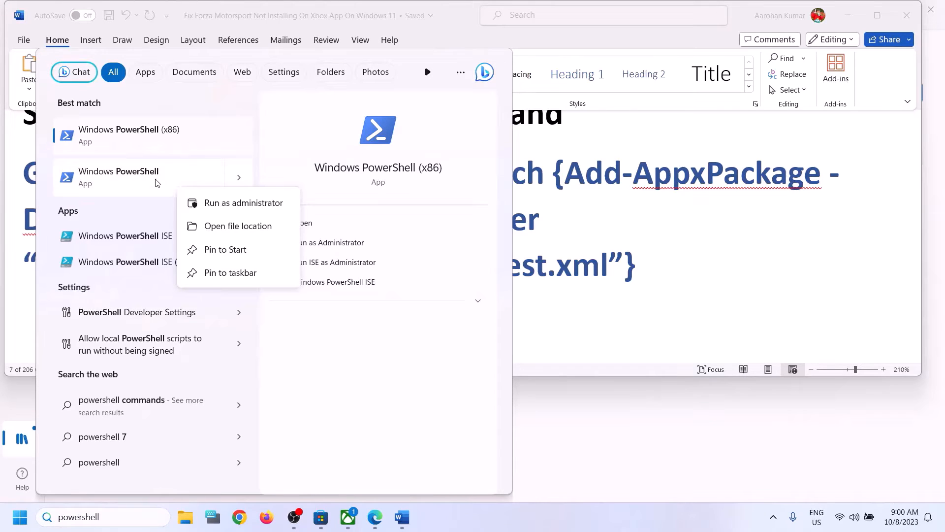
{"action": "left_click", "coordinate": [251, 211]}
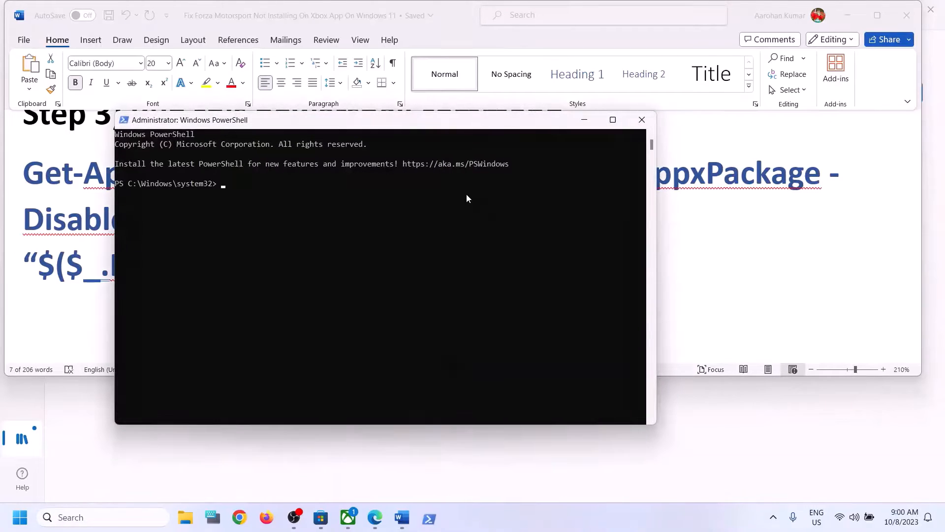
- Paste and run the Get-AppxPackage re-registration command in the admin PowerShell window
{"action": "right_click", "coordinate": [442, 190]}
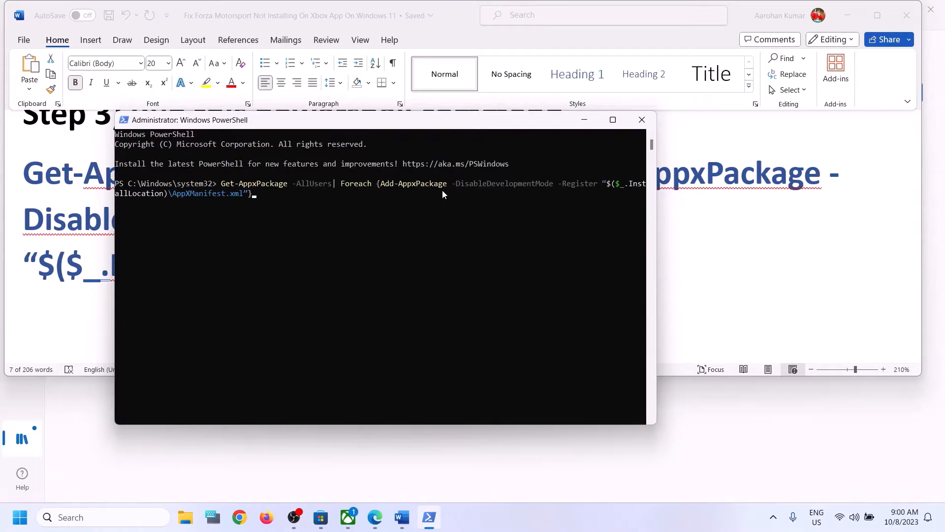
{"action": "key", "text": "Return"}
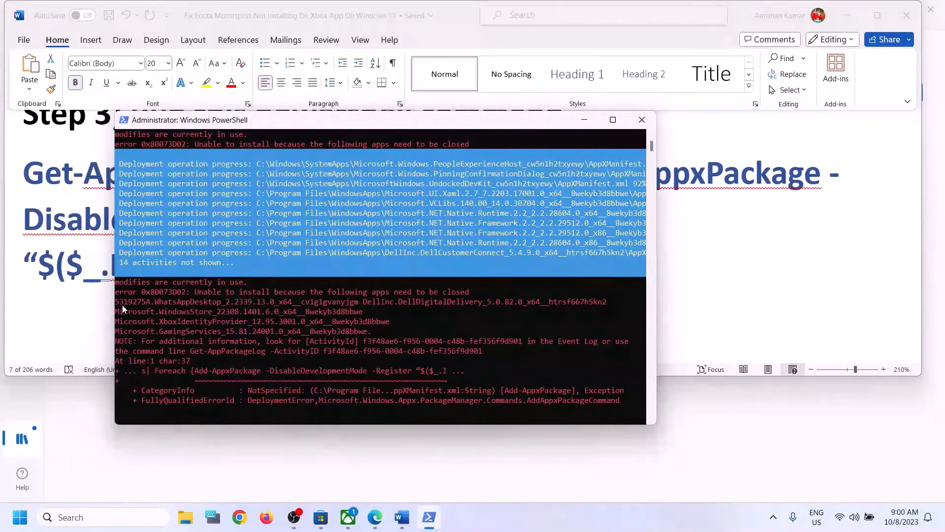
{"action": "left_click", "coordinate": [81, 270]}
- Resize the Step 4 Microsoft Store cache folder path line in Word to 11 pt
{"action": "left_click", "coordinate": [22, 526]}
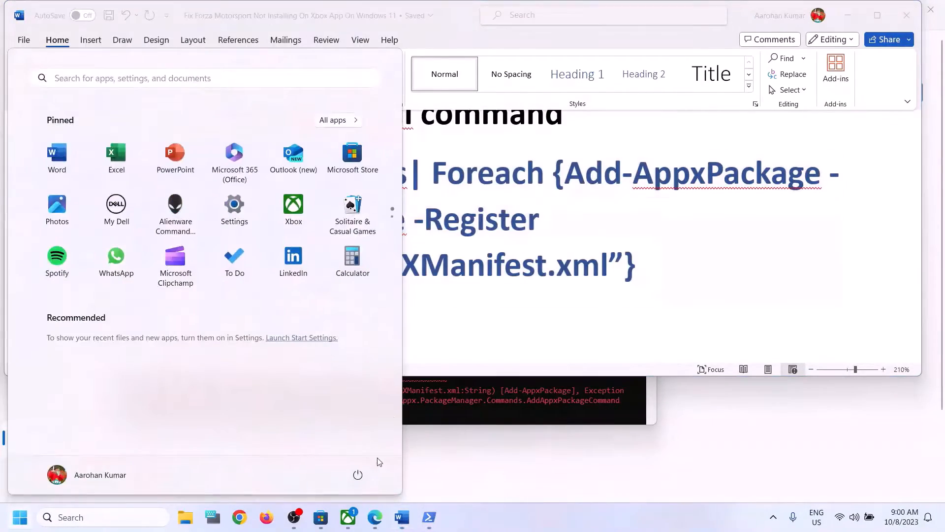
{"action": "left_click", "coordinate": [357, 474]}
{"action": "left_click", "coordinate": [615, 299]}
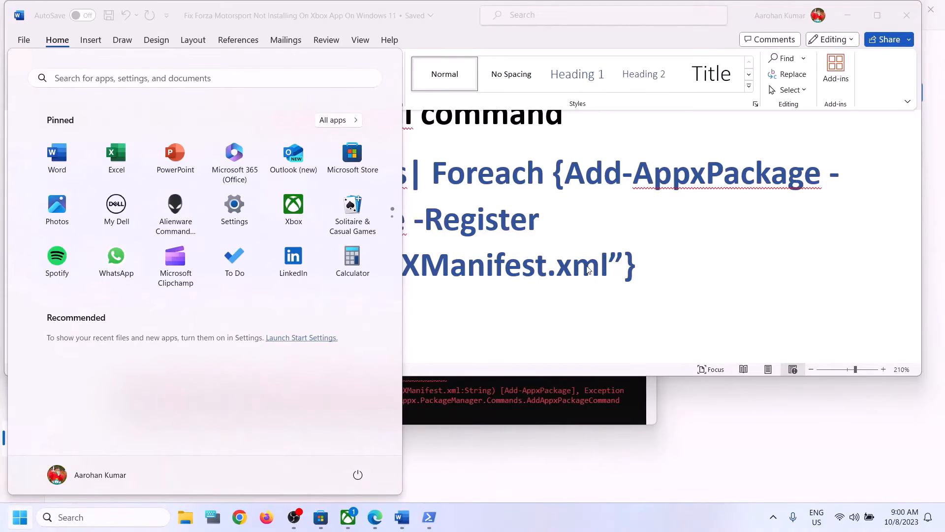
{"action": "scroll", "coordinate": [345, 305], "scroll_direction": "down", "scroll_amount": 5}
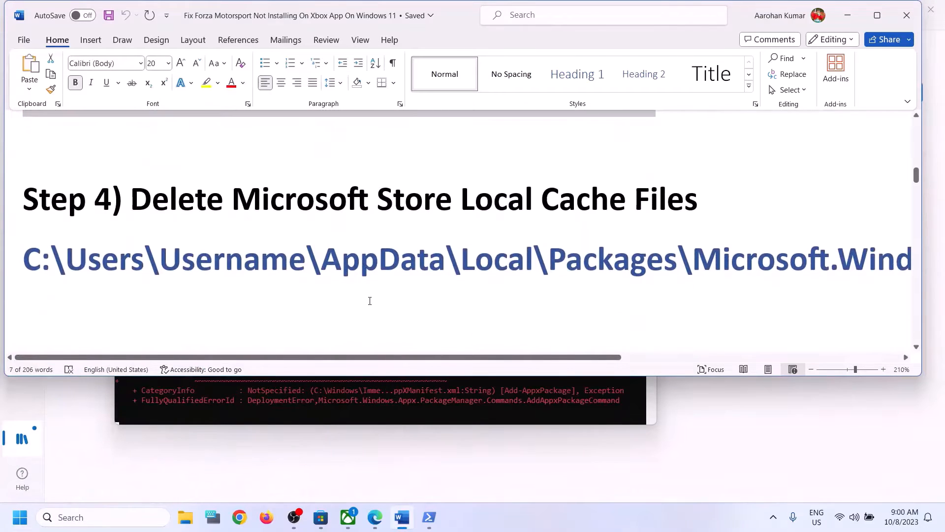
{"action": "triple_click", "coordinate": [450, 261]}
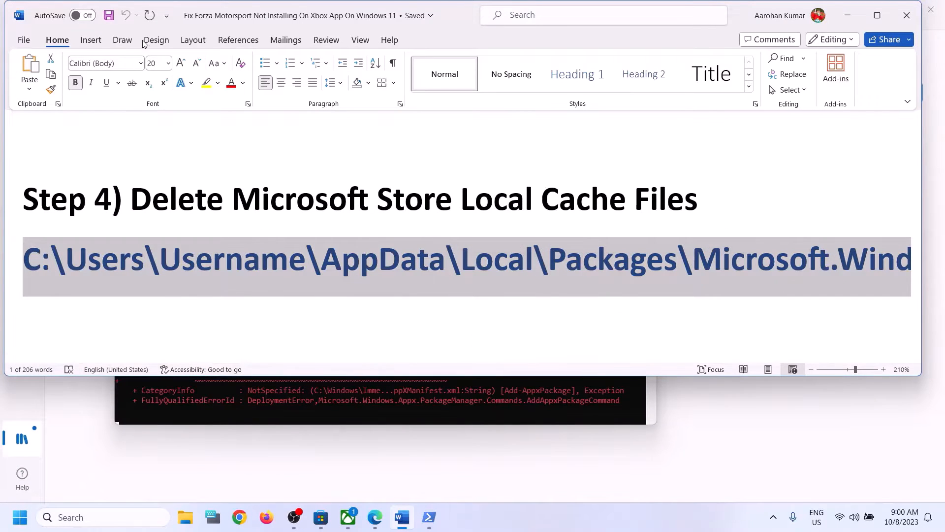
{"action": "left_click", "coordinate": [169, 63]}
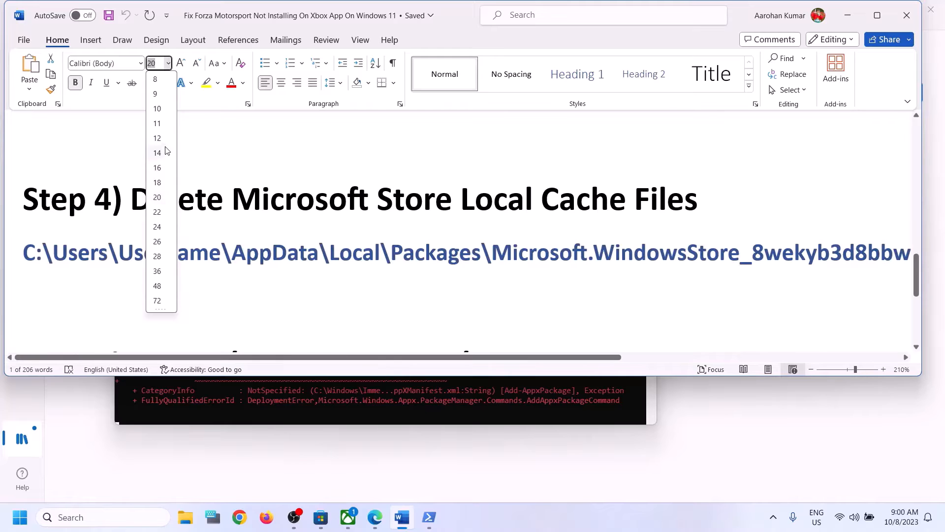
{"action": "left_click", "coordinate": [179, 262]}
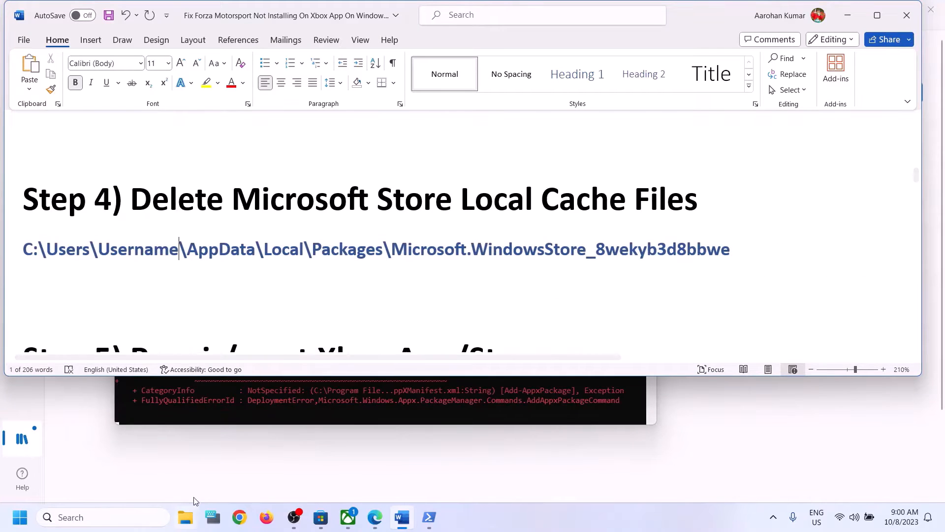
{"action": "left_click", "coordinate": [185, 517]}
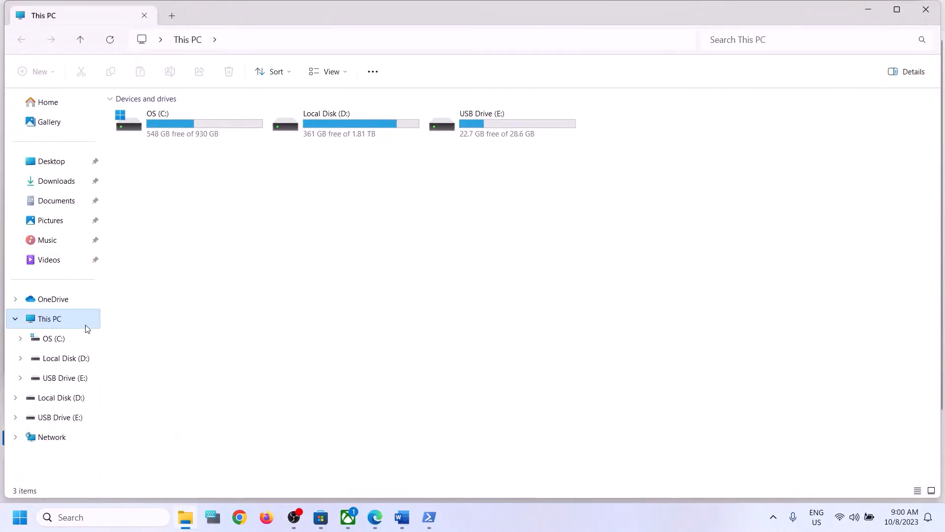
- Navigate File Explorer to C:\Users and into the user's profile folder, selecting AppData
{"action": "double_click", "coordinate": [179, 126]}
{"action": "left_click", "coordinate": [160, 363]}
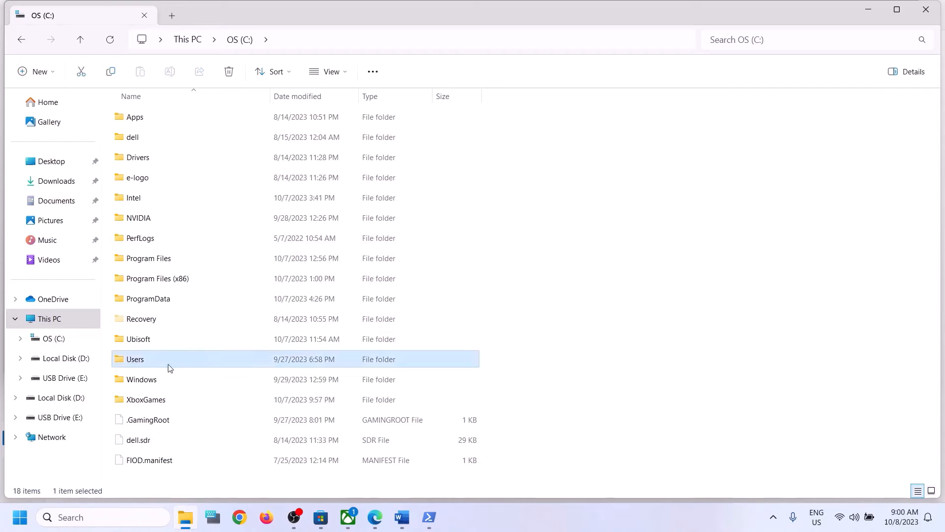
{"action": "double_click", "coordinate": [154, 362]}
{"action": "left_click", "coordinate": [197, 125]}
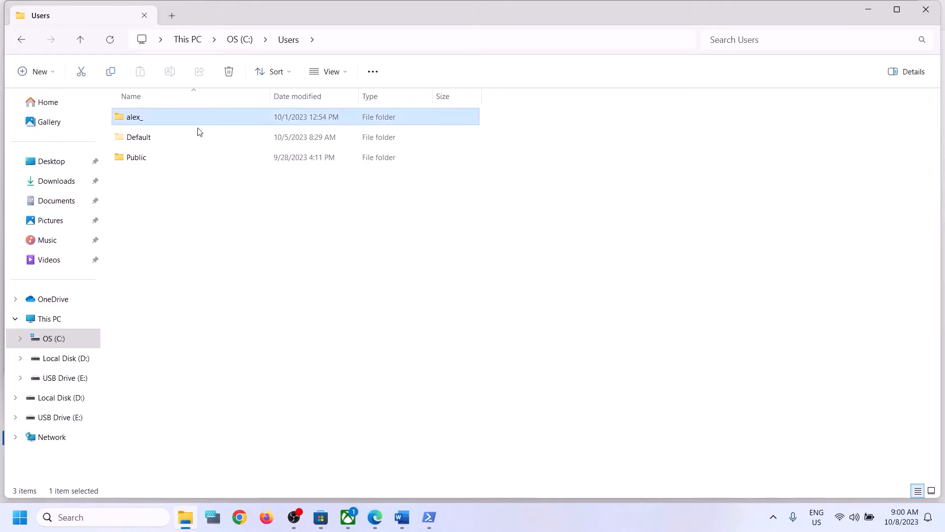
{"action": "double_click", "coordinate": [177, 122]}
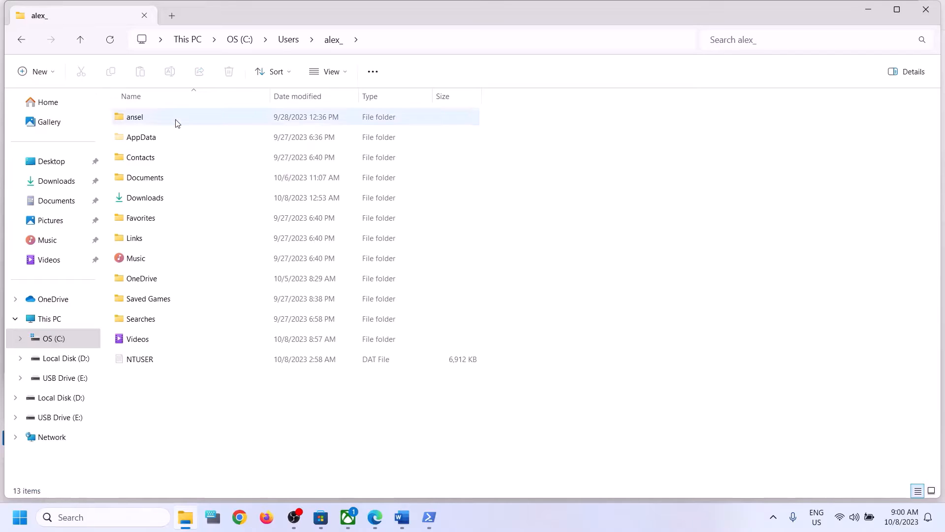
{"action": "left_click", "coordinate": [154, 142]}
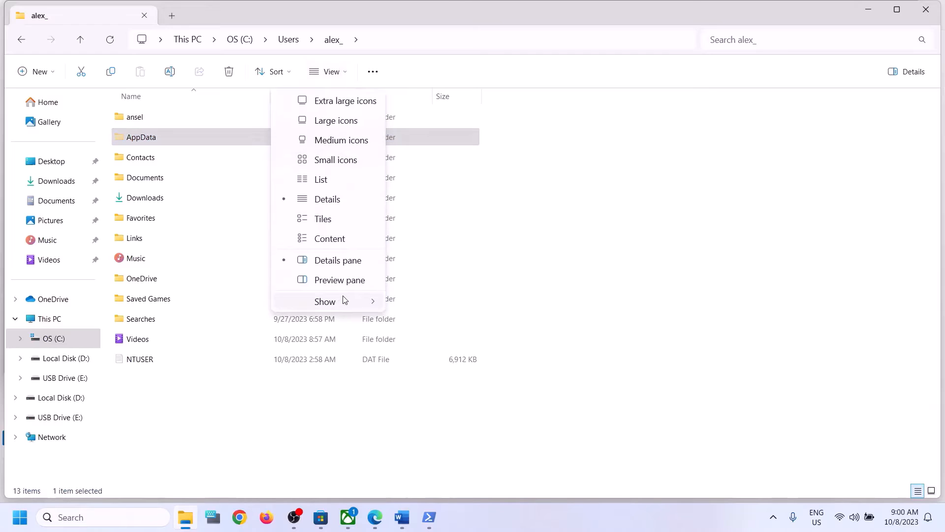
{"action": "mouse_move", "coordinate": [348, 301]}
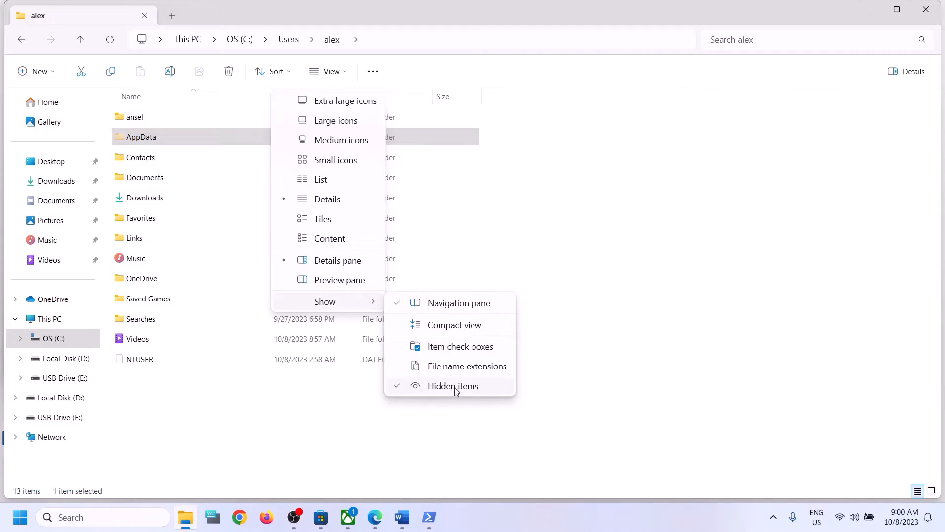
{"action": "left_click", "coordinate": [151, 137]}
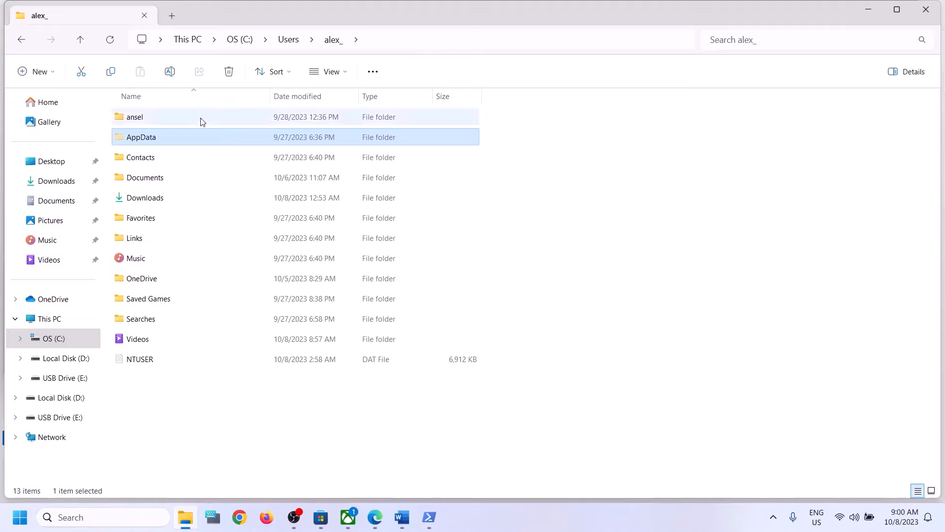
- Open the AppData > Local > Packages folder
{"action": "double_click", "coordinate": [158, 138]}
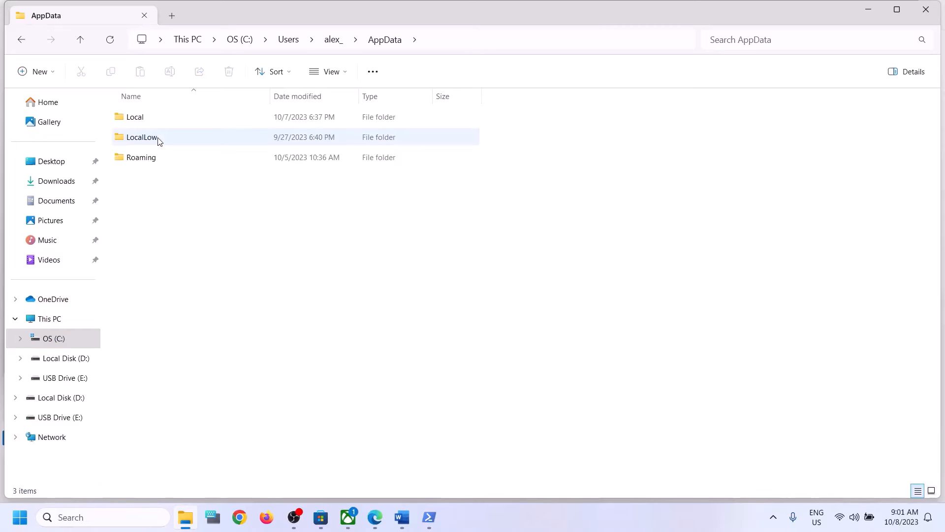
{"action": "left_click", "coordinate": [141, 122]}
{"action": "double_click", "coordinate": [153, 120]}
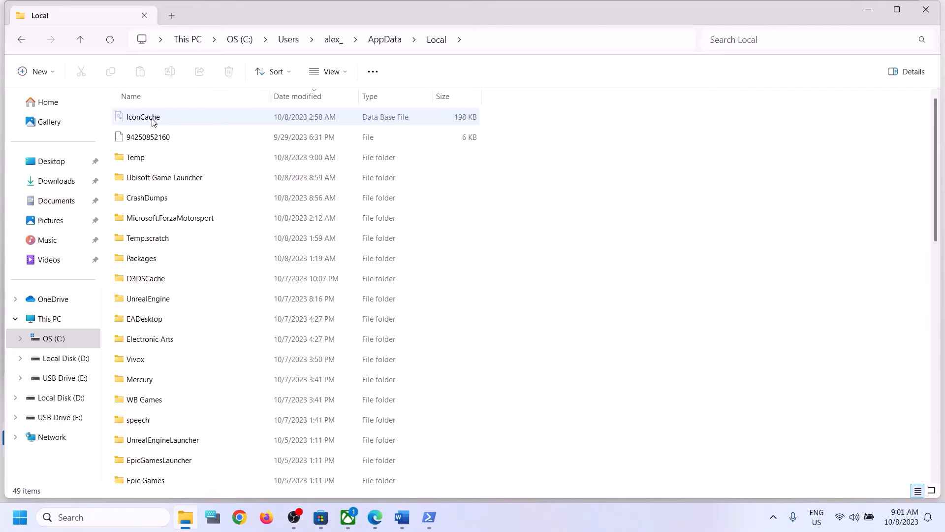
{"action": "left_click", "coordinate": [190, 260]}
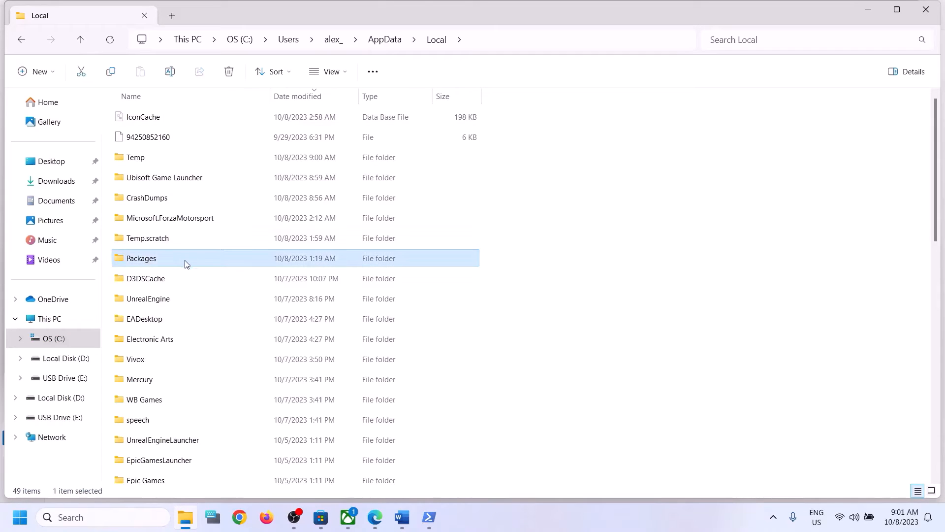
{"action": "double_click", "coordinate": [187, 261]}
- Sort the packages by name and open the Microsoft.WindowsStore_8wekyb3d8bbwe folder
{"action": "scroll", "coordinate": [197, 285], "scroll_direction": "down", "scroll_amount": 6}
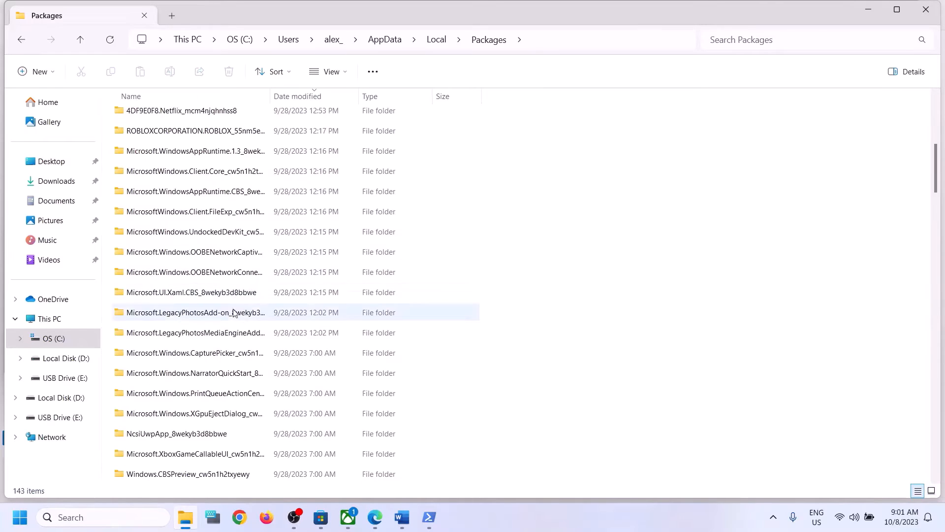
{"action": "scroll", "coordinate": [234, 313], "scroll_direction": "down", "scroll_amount": 12}
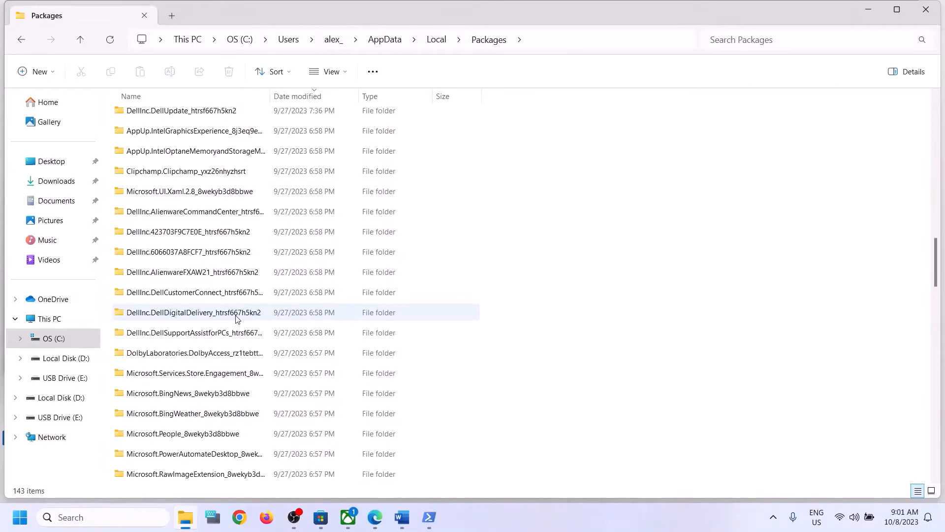
{"action": "scroll", "coordinate": [237, 318], "scroll_direction": "down", "scroll_amount": 1}
{"action": "scroll", "coordinate": [237, 318], "scroll_direction": "down", "scroll_amount": 12}
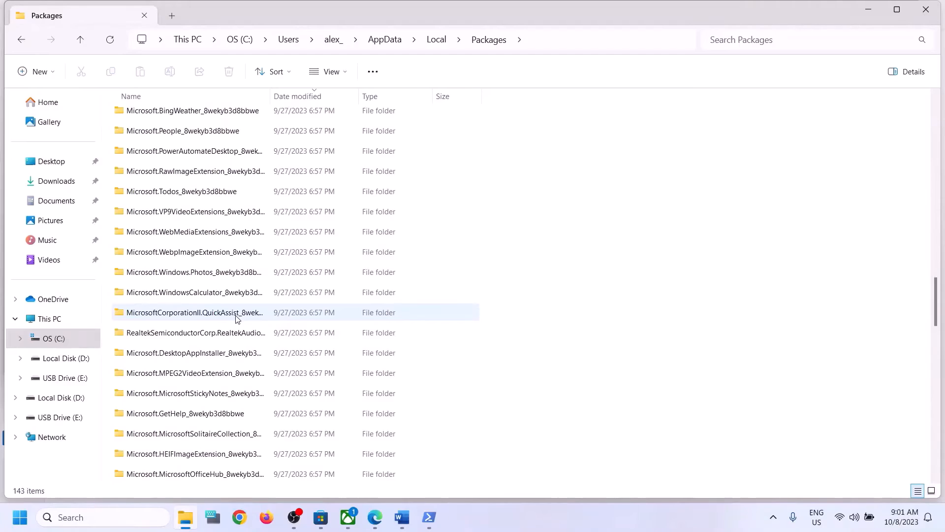
{"action": "scroll", "coordinate": [237, 318], "scroll_direction": "down", "scroll_amount": 3}
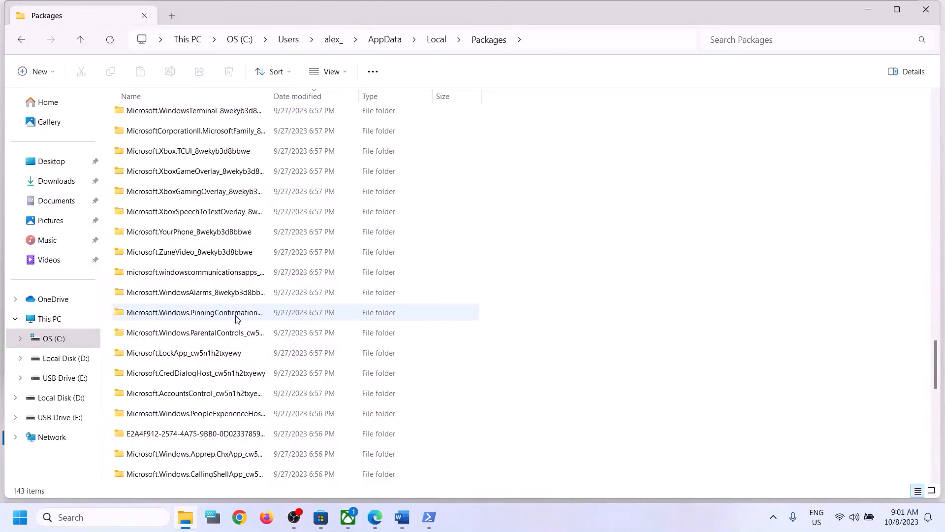
{"action": "scroll", "coordinate": [237, 318], "scroll_direction": "down", "scroll_amount": 2}
{"action": "scroll", "coordinate": [237, 318], "scroll_direction": "down", "scroll_amount": 10}
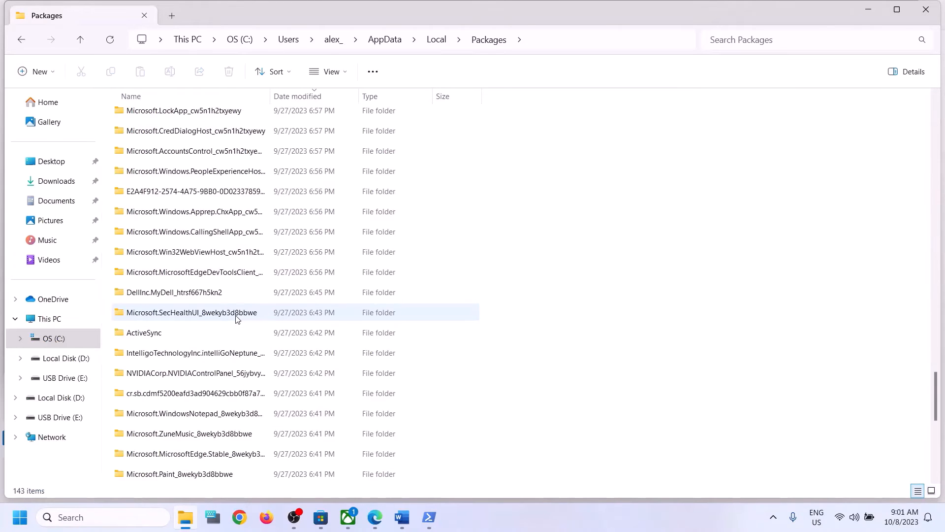
{"action": "scroll", "coordinate": [237, 319], "scroll_direction": "down", "scroll_amount": 2}
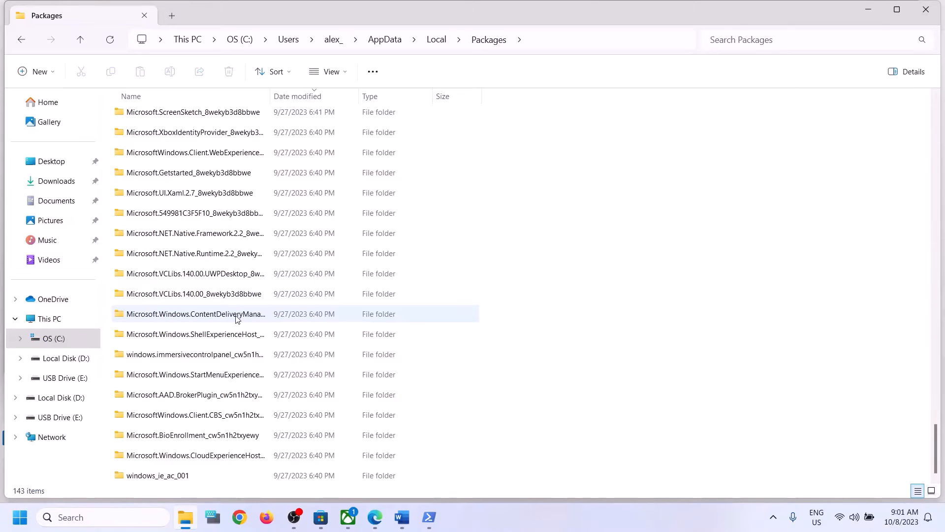
{"action": "left_click", "coordinate": [193, 94]}
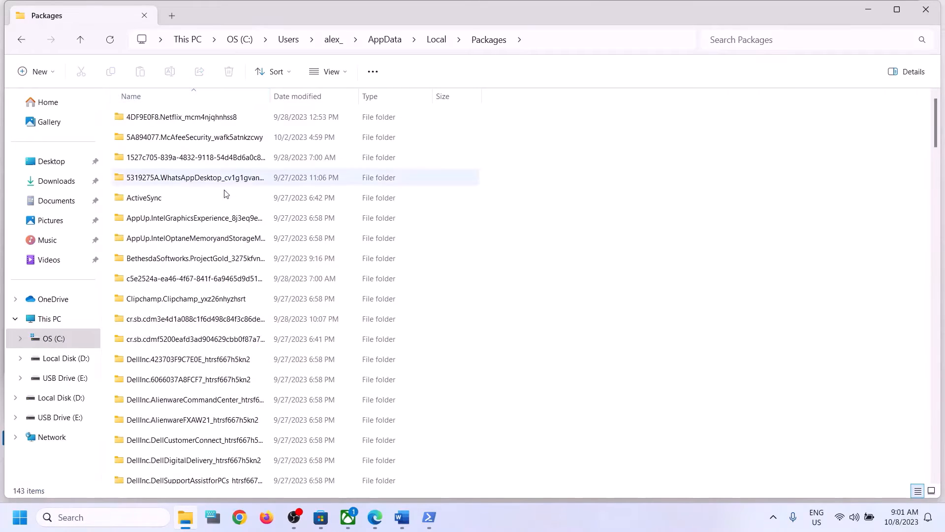
{"action": "scroll", "coordinate": [239, 310], "scroll_direction": "down", "scroll_amount": 20}
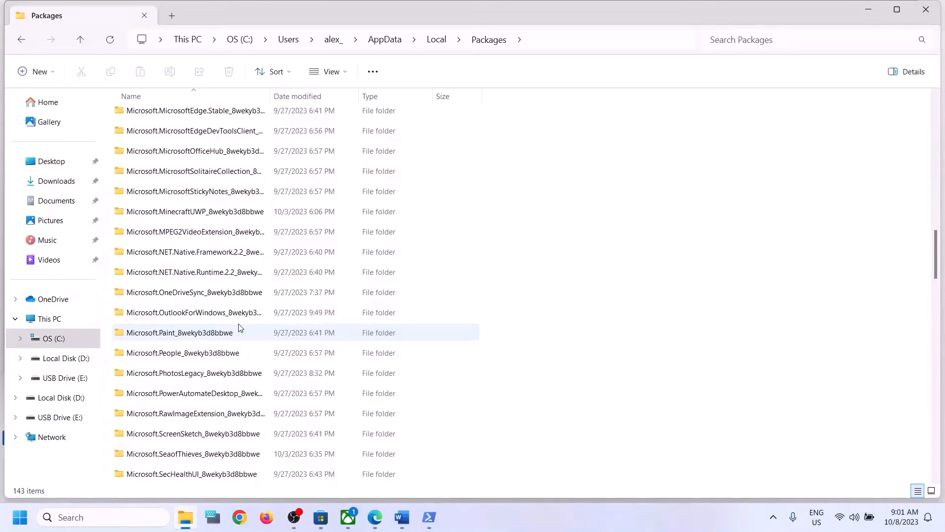
{"action": "scroll", "coordinate": [240, 327], "scroll_direction": "up", "scroll_amount": 1}
{"action": "scroll", "coordinate": [240, 328], "scroll_direction": "up", "scroll_amount": 1}
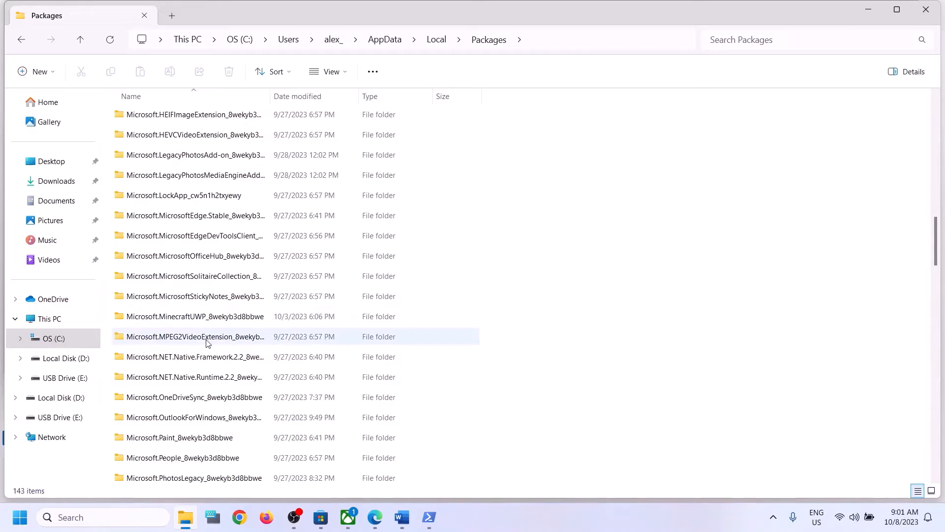
{"action": "scroll", "coordinate": [219, 397], "scroll_direction": "down", "scroll_amount": 2}
{"action": "scroll", "coordinate": [218, 397], "scroll_direction": "down", "scroll_amount": 10}
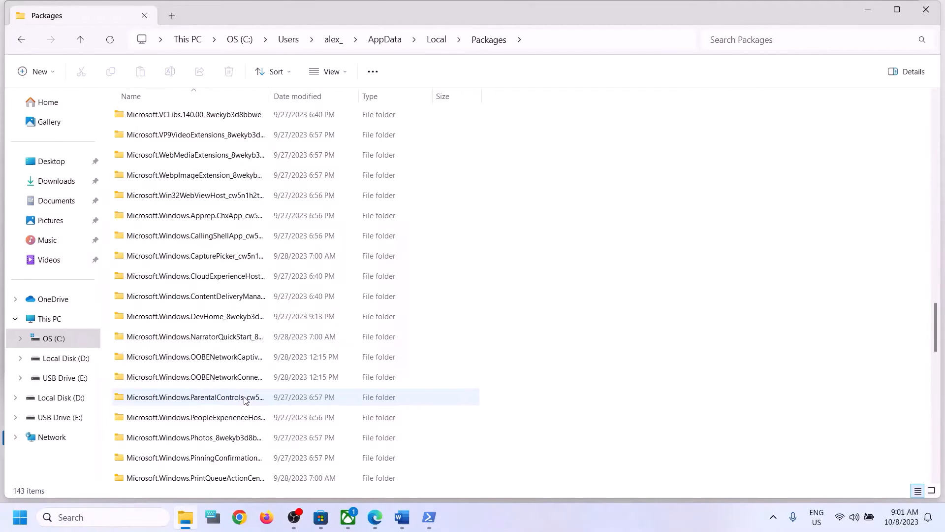
{"action": "scroll", "coordinate": [245, 400], "scroll_direction": "down", "scroll_amount": 8}
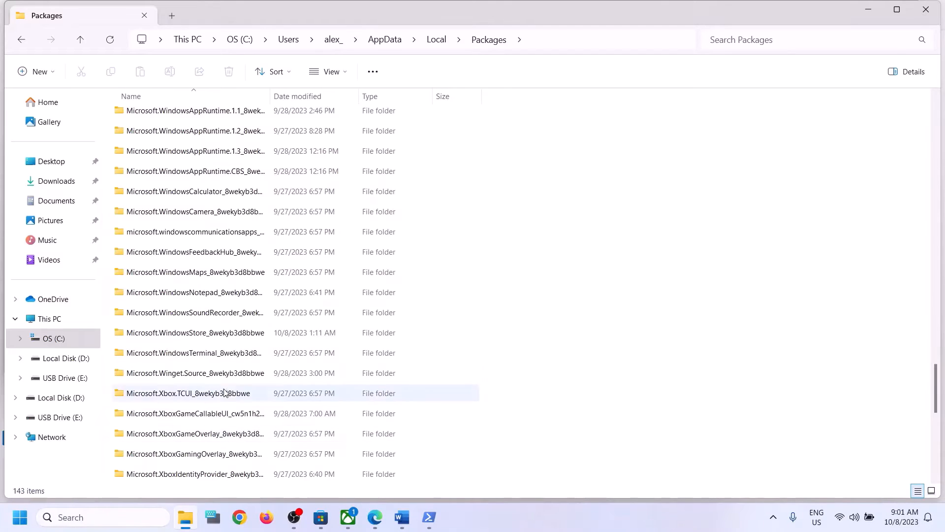
{"action": "left_click", "coordinate": [164, 339]}
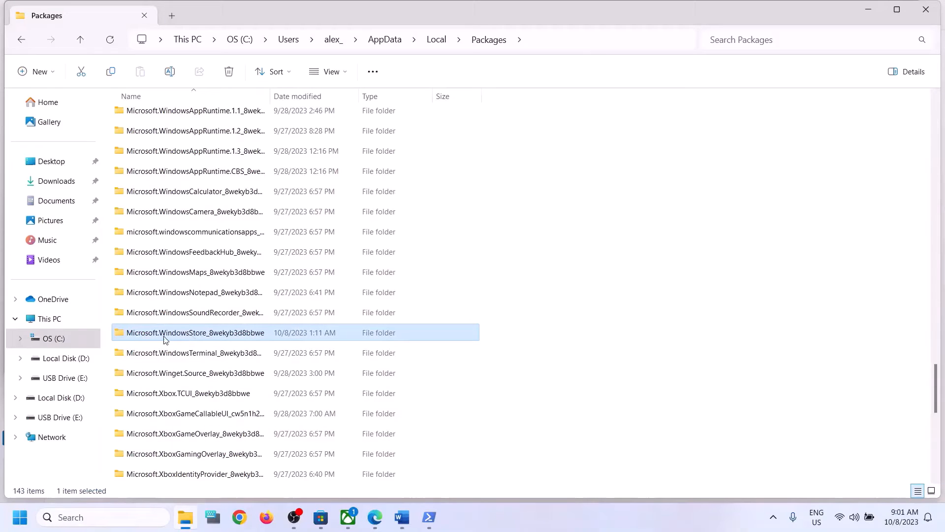
{"action": "double_click", "coordinate": [227, 336]}
- Delete the LocalCache folder and close File Explorer
{"action": "left_click", "coordinate": [143, 158]}
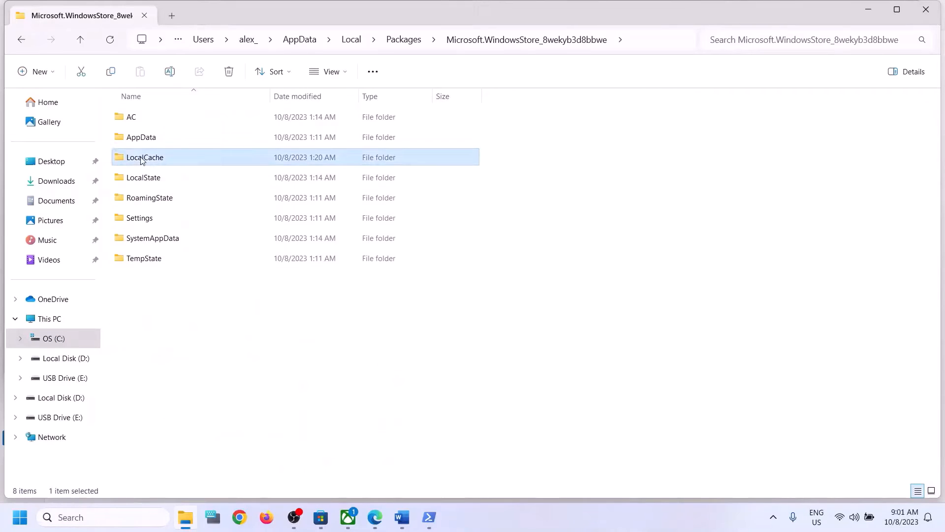
{"action": "right_click", "coordinate": [162, 162]}
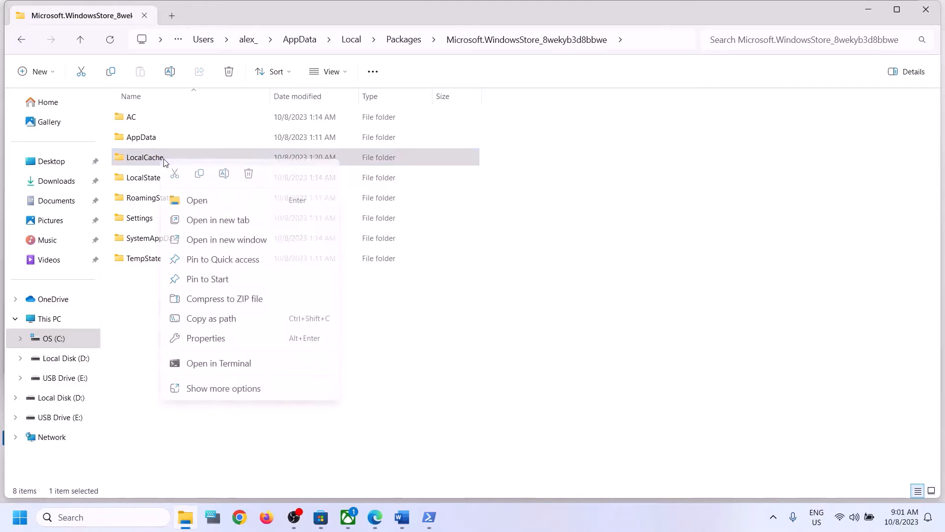
{"action": "left_click", "coordinate": [249, 175]}
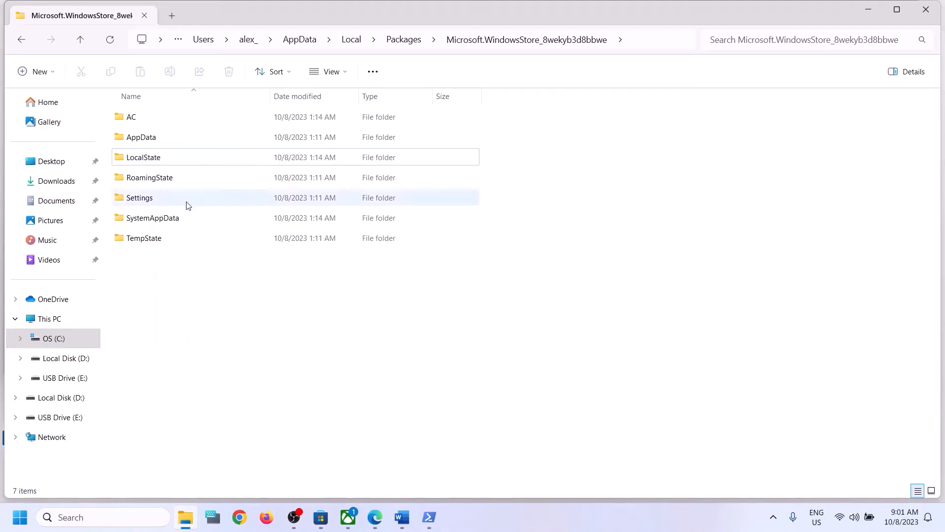
{"action": "left_click", "coordinate": [928, 11]}
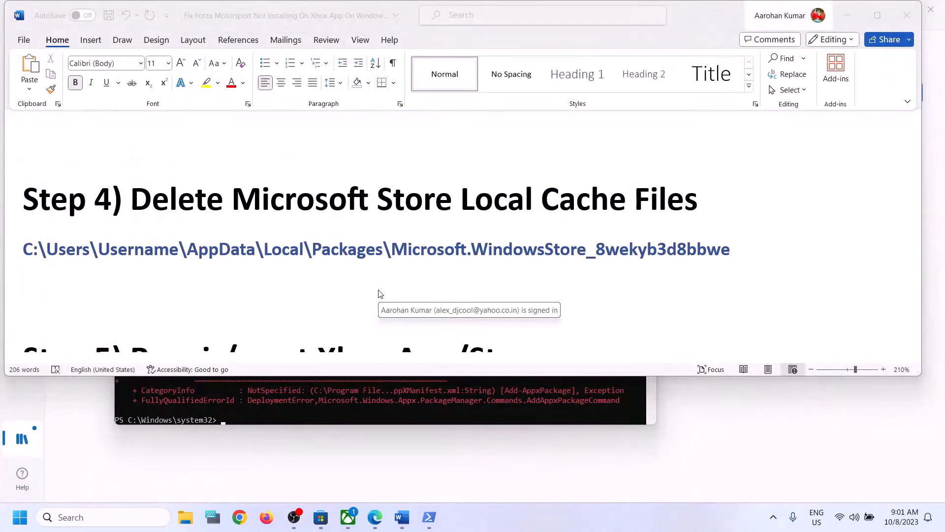
- Select the Word guide's 'Step 5: Repair/reset Xbox App/Store' heading
{"action": "scroll", "coordinate": [379, 293], "scroll_direction": "down", "scroll_amount": 5}
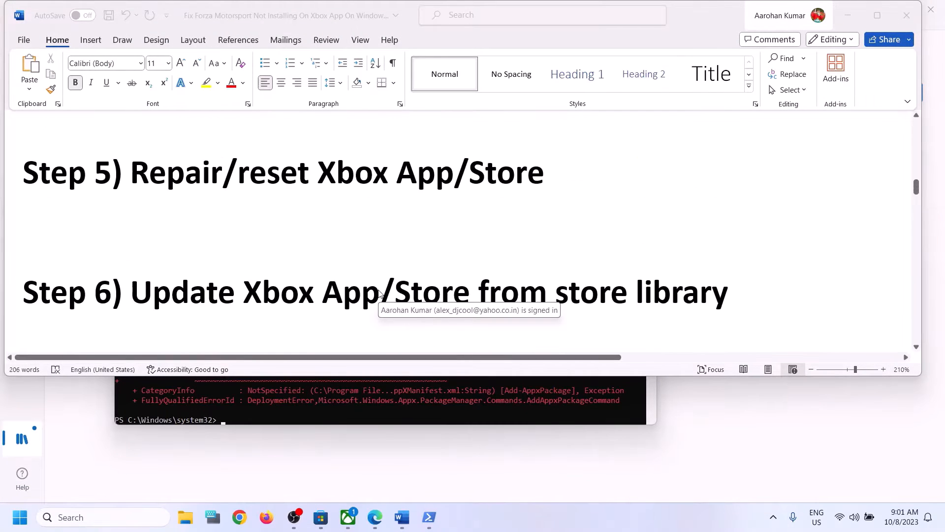
{"action": "scroll", "coordinate": [379, 294], "scroll_direction": "up", "scroll_amount": 3}
{"action": "left_click", "coordinate": [188, 298]}
{"action": "left_click_drag", "start_coordinate": [188, 298], "coordinate": [566, 300]}
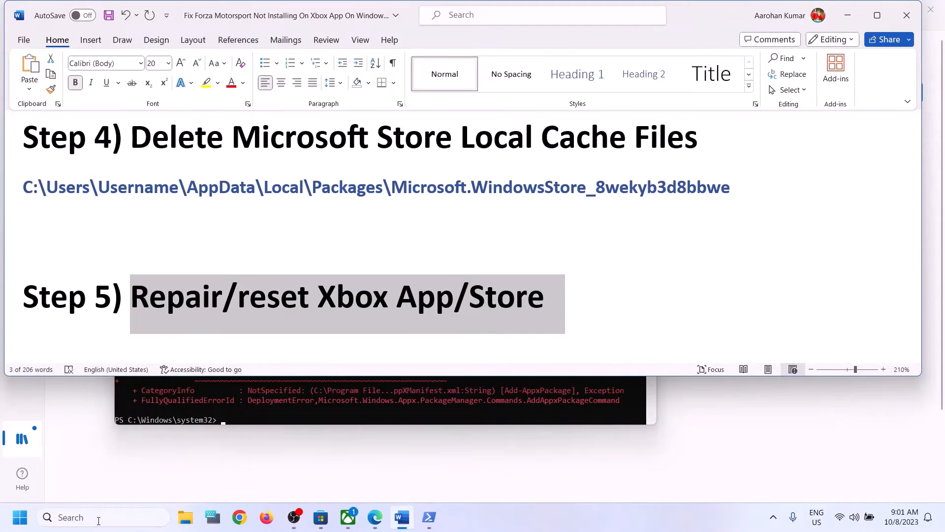
- Search 'xbox' and open the Xbox app's App settings page
{"action": "left_click", "coordinate": [99, 518]}
{"action": "type", "text": "xbox"}
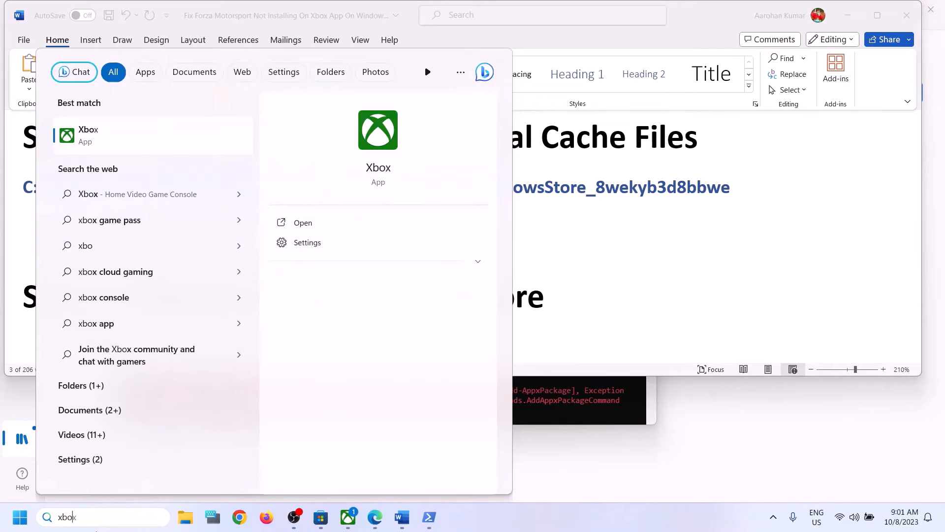
{"action": "right_click", "coordinate": [122, 144]}
{"action": "left_click", "coordinate": [170, 202]}
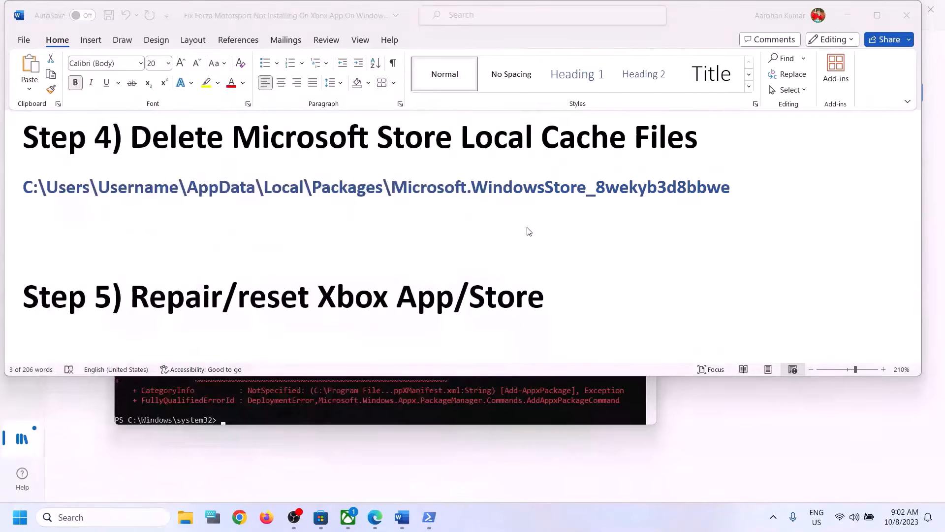
- Run Repair on the Xbox app, then Reset it and confirm the reset
{"action": "scroll", "coordinate": [363, 341], "scroll_direction": "down", "scroll_amount": 3}
{"action": "scroll", "coordinate": [363, 341], "scroll_direction": "down", "scroll_amount": 10}
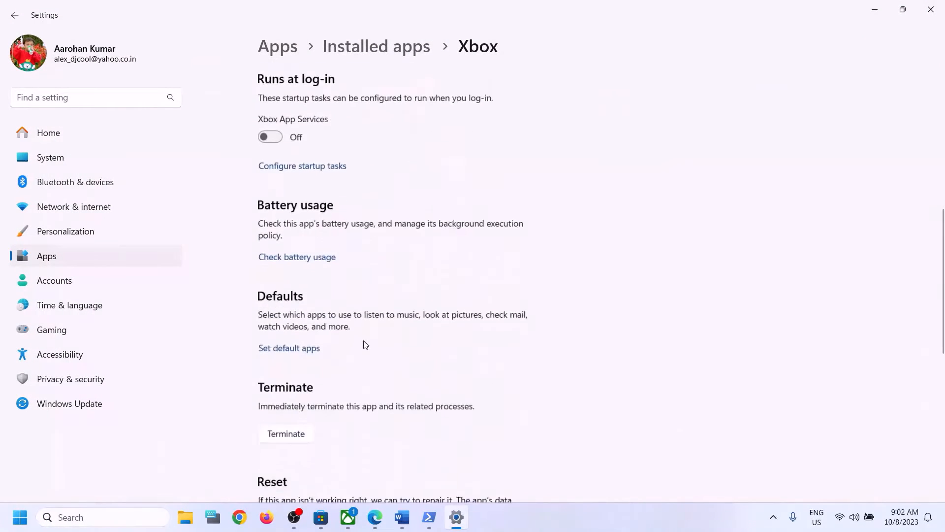
{"action": "left_click", "coordinate": [295, 278]}
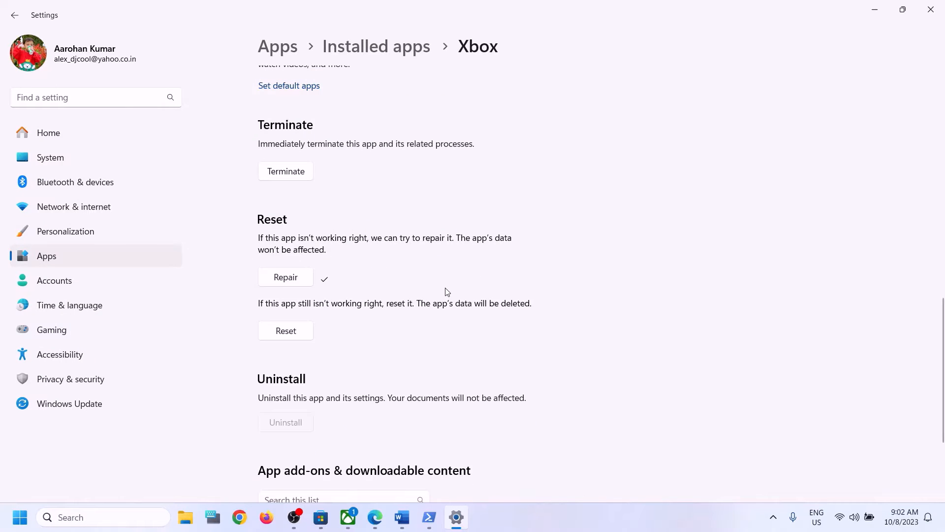
{"action": "left_click", "coordinate": [296, 334]}
{"action": "left_click", "coordinate": [348, 306]}
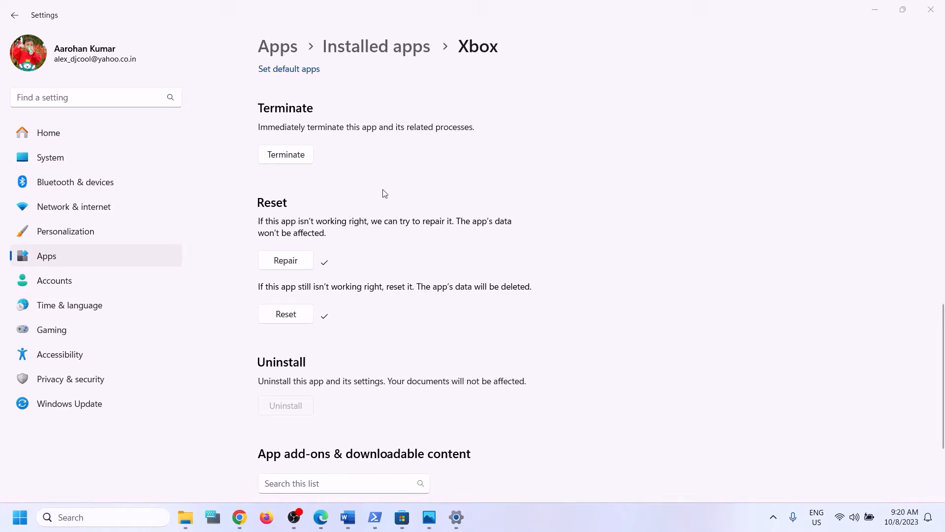
- Search 'store' and open the Microsoft Store app's App settings page
{"action": "left_click", "coordinate": [121, 510]}
{"action": "type", "text": "store"}
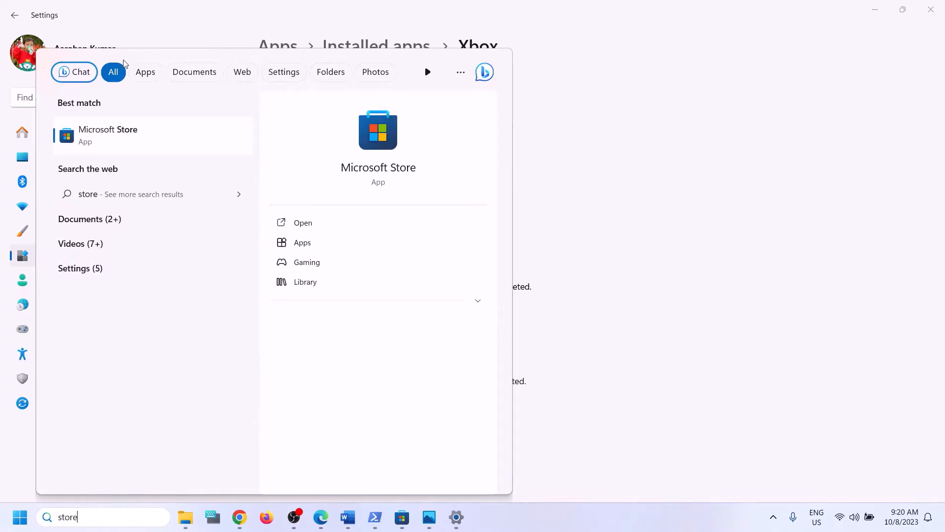
{"action": "right_click", "coordinate": [129, 147]}
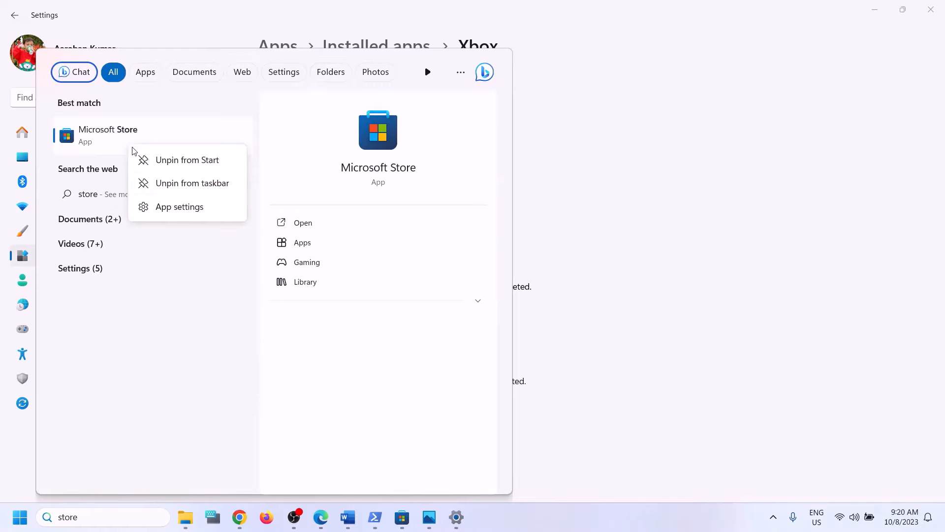
{"action": "left_click", "coordinate": [184, 206]}
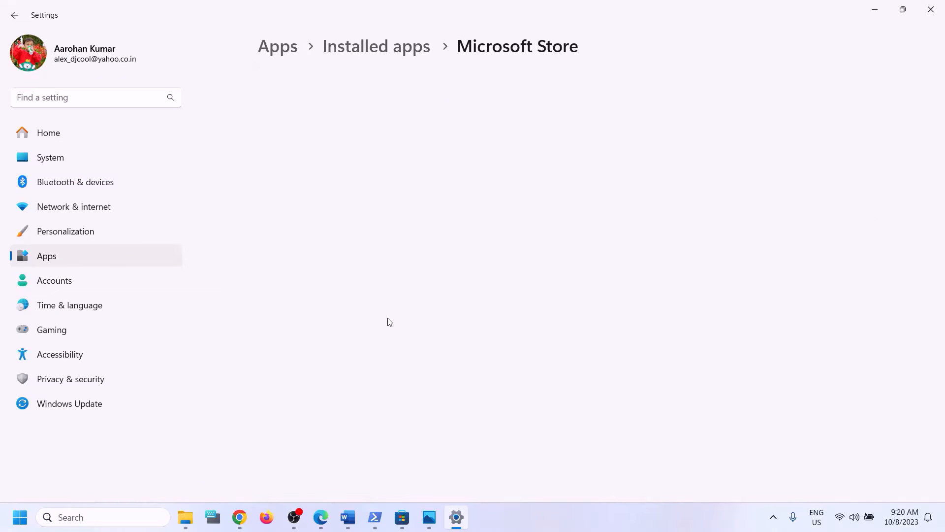
- Repair the Microsoft Store app, then reset it and confirm deleting its data
{"action": "scroll", "coordinate": [374, 345], "scroll_direction": "down", "scroll_amount": 10}
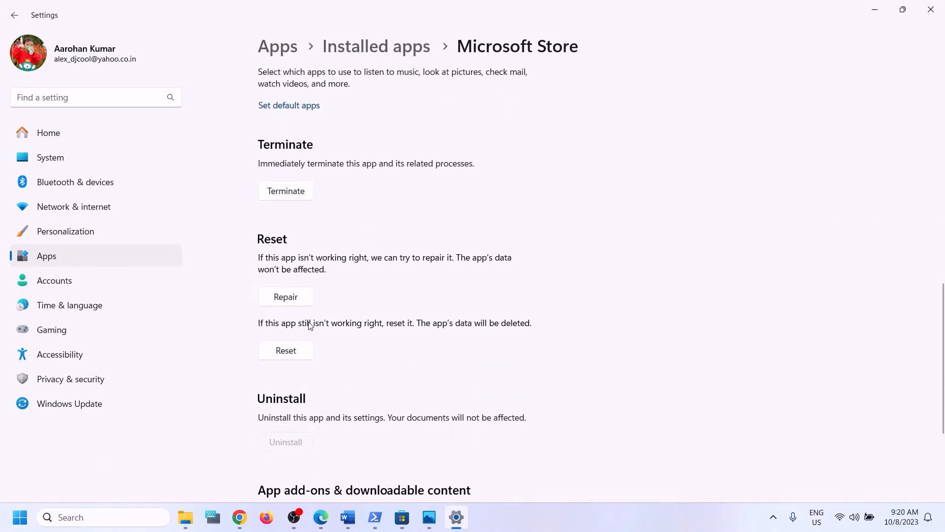
{"action": "left_click", "coordinate": [303, 302]}
{"action": "left_click", "coordinate": [294, 359]}
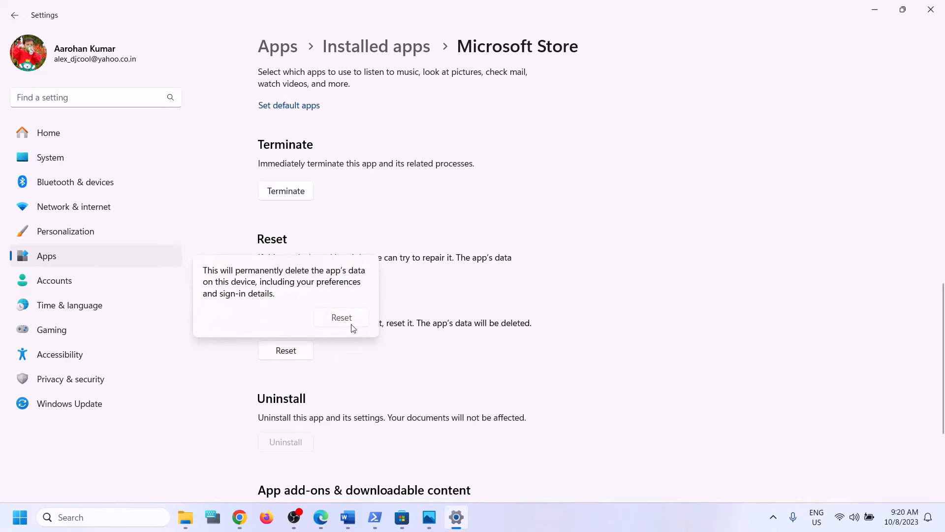
{"action": "left_click", "coordinate": [351, 325]}
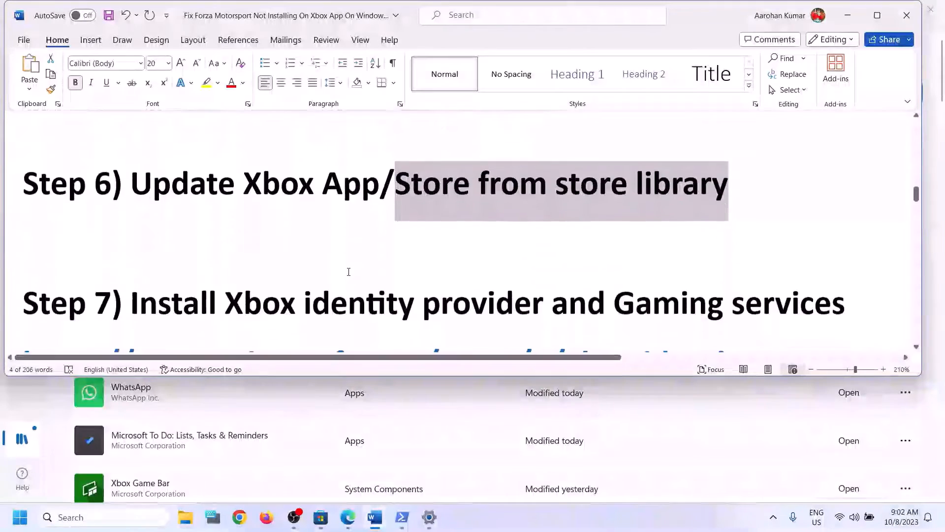
{"action": "scroll", "coordinate": [348, 272], "scroll_direction": "down", "scroll_amount": 3}
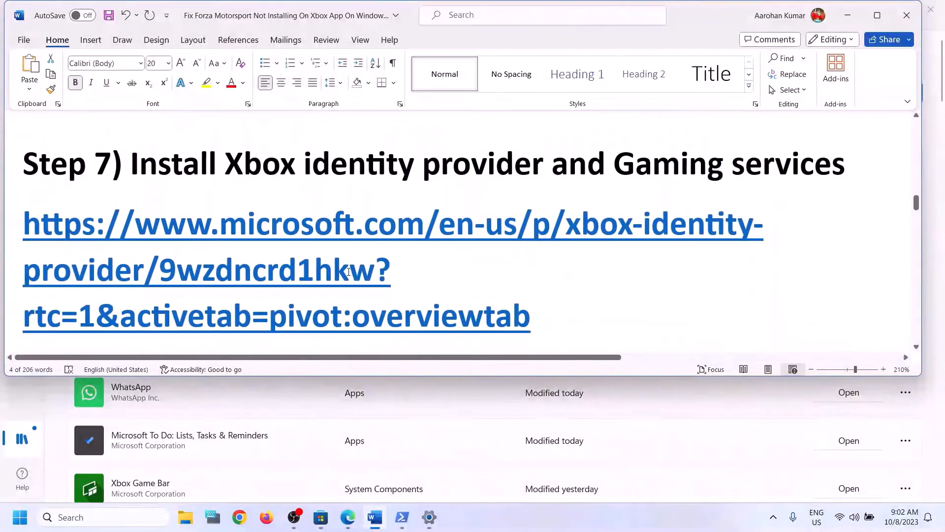
- Copy the Step 7 Xbox Identity Provider link from Word and load it in Chrome
{"action": "left_click_drag", "start_coordinate": [233, 164], "coordinate": [756, 184]}
{"action": "scroll", "coordinate": [497, 249], "scroll_direction": "down", "scroll_amount": 1}
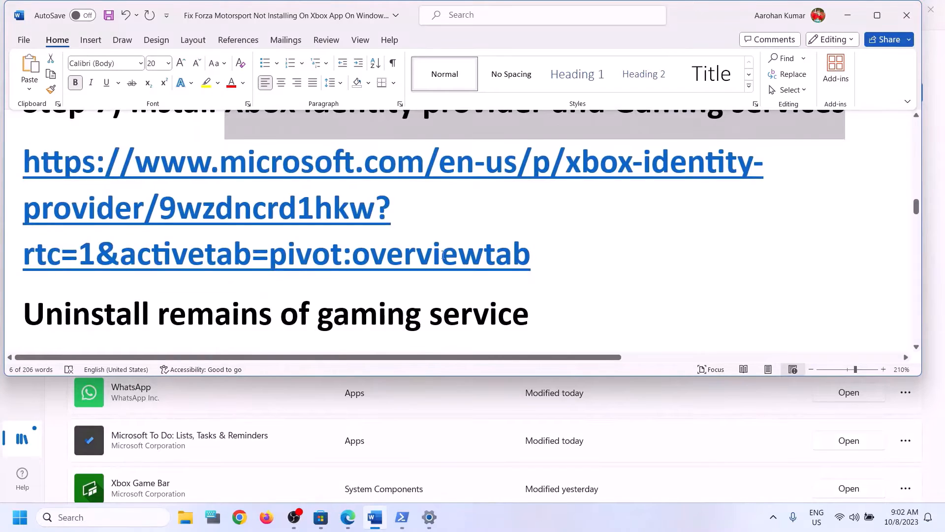
{"action": "left_click_drag", "start_coordinate": [443, 254], "coordinate": [37, 185]}
{"action": "key", "text": "ctrl+c"}
{"action": "left_click", "coordinate": [240, 518]}
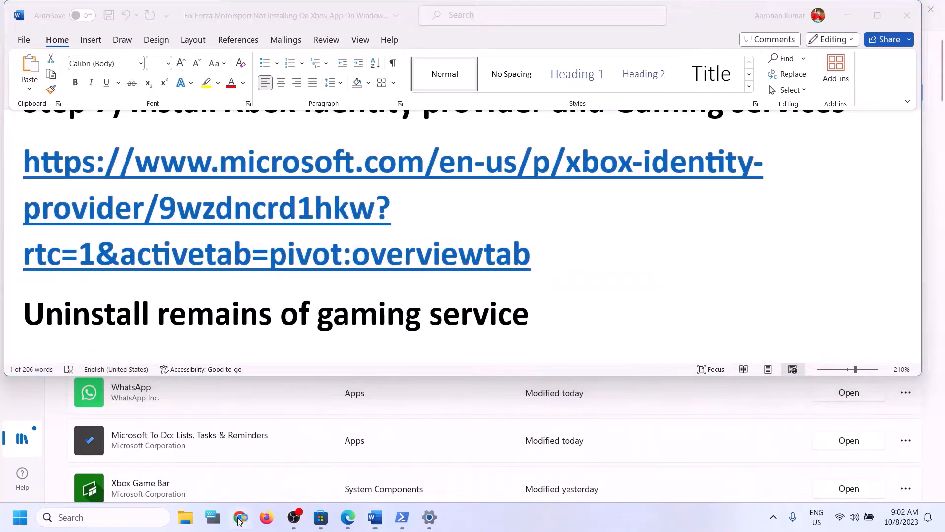
{"action": "key", "text": "ctrl+v"}
{"action": "key", "text": "Return"}
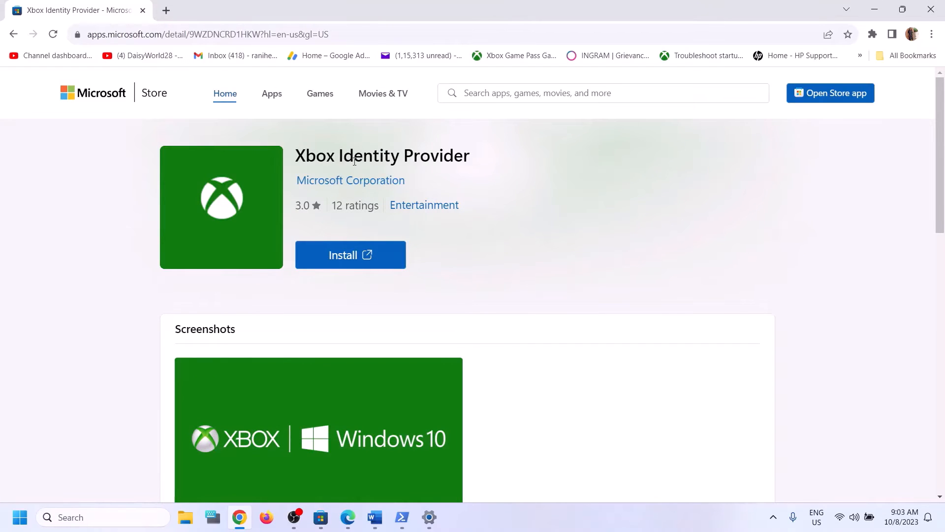
{"action": "left_click_drag", "start_coordinate": [343, 158], "coordinate": [453, 159]}
{"action": "left_click", "coordinate": [348, 255]}
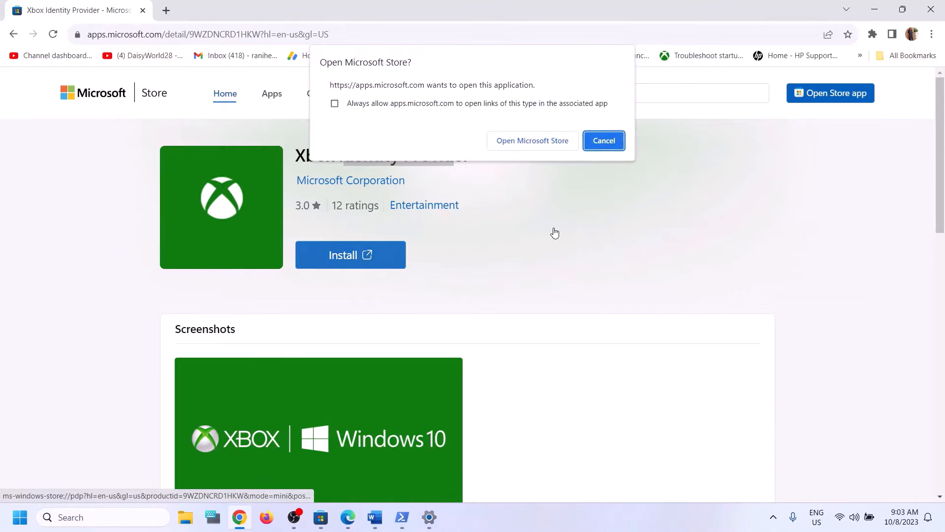
{"action": "left_click", "coordinate": [513, 141]}
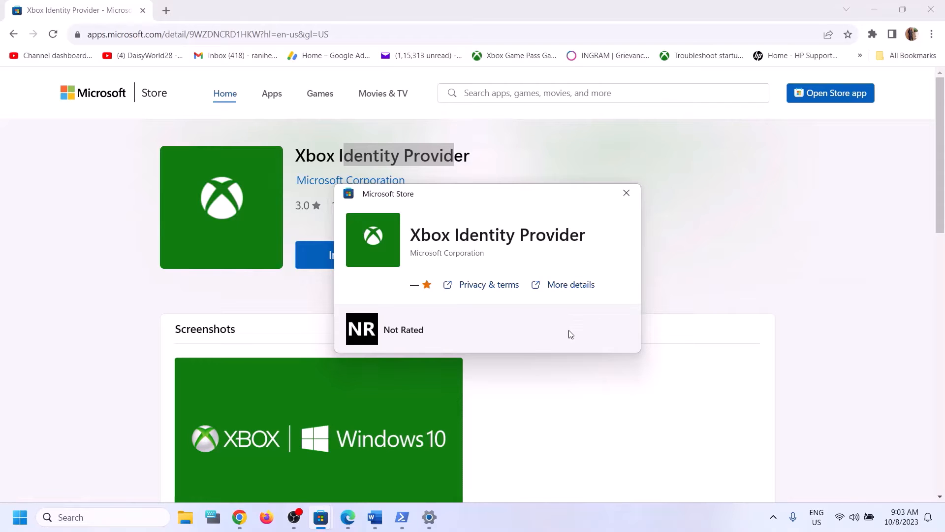
{"action": "left_click", "coordinate": [626, 193]}
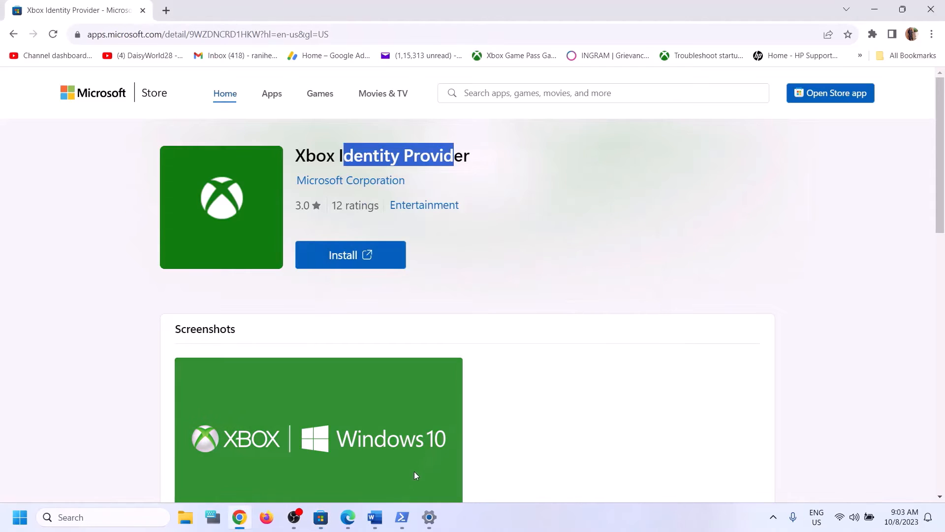
- Copy the Gaming Services get-appxpackage removal command from the Word guide
{"action": "left_click", "coordinate": [375, 517]}
{"action": "scroll", "coordinate": [355, 252], "scroll_direction": "down", "scroll_amount": 2}
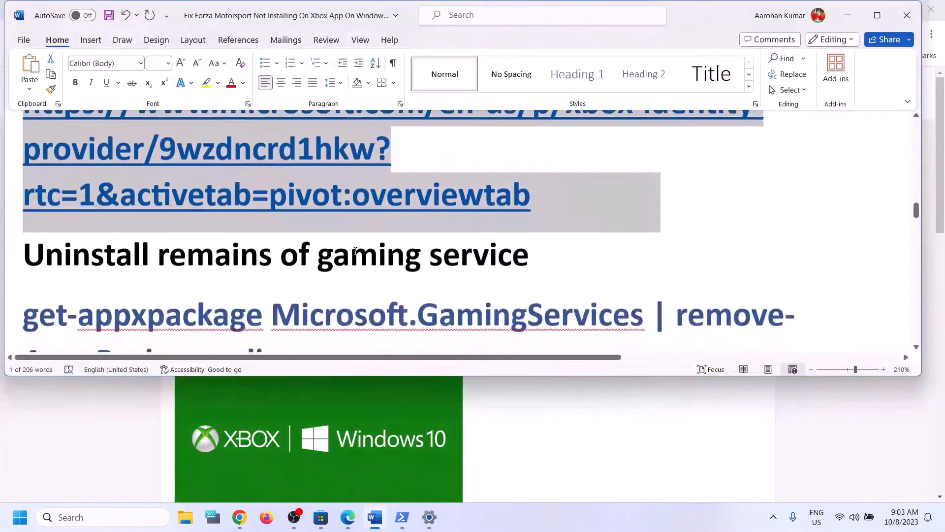
{"action": "scroll", "coordinate": [354, 252], "scroll_direction": "down", "scroll_amount": 3}
{"action": "left_click_drag", "start_coordinate": [358, 232], "coordinate": [23, 188]}
{"action": "key", "text": "ctrl+c"}
{"action": "right_click", "coordinate": [96, 207]}
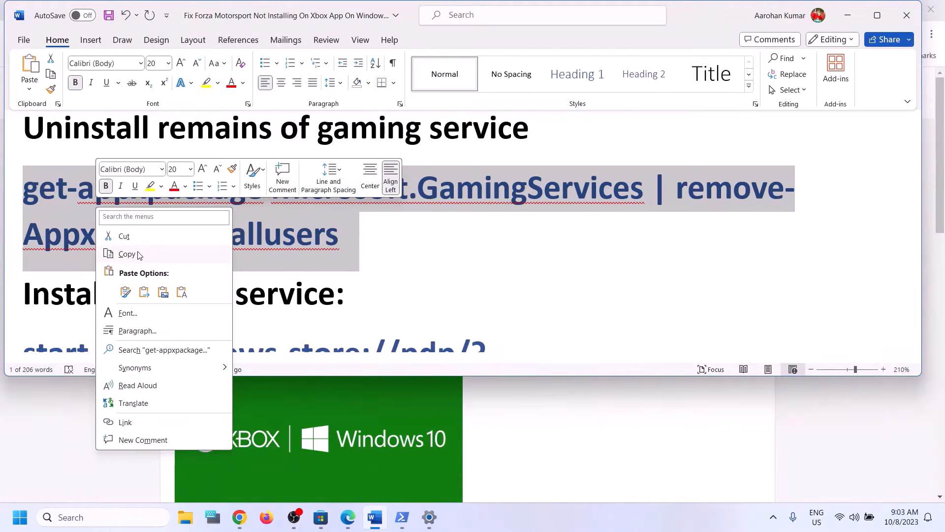
{"action": "left_click", "coordinate": [138, 253]}
- Run the Gaming Services removal command in an administrator Windows PowerShell
{"action": "left_click", "coordinate": [129, 523]}
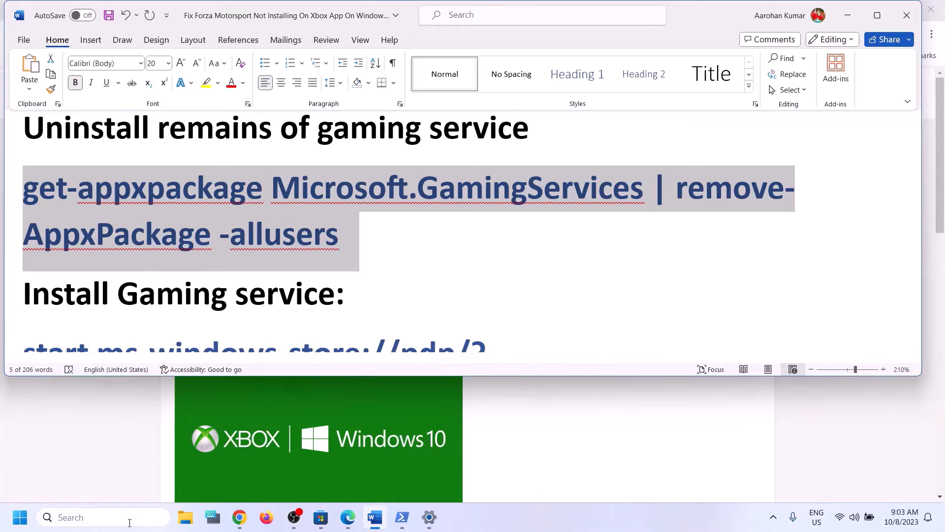
{"action": "type", "text": "powershell"}
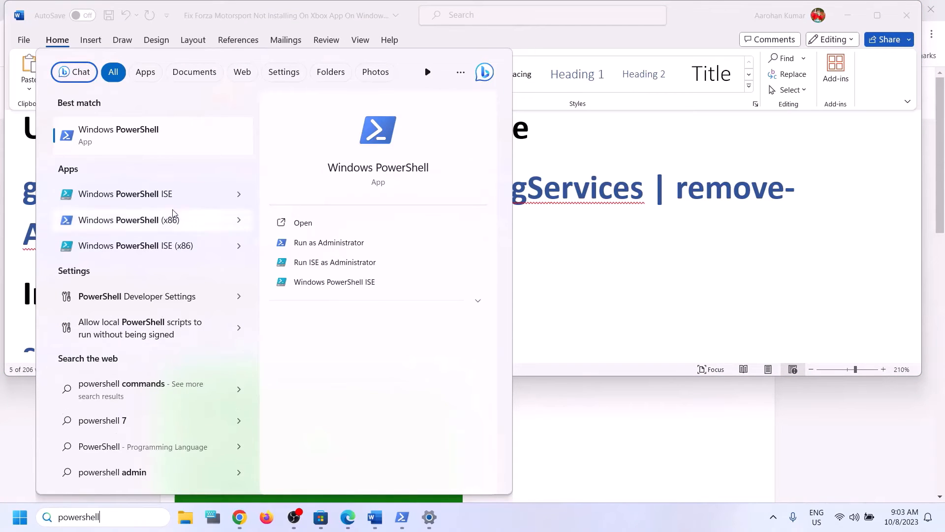
{"action": "right_click", "coordinate": [157, 141]}
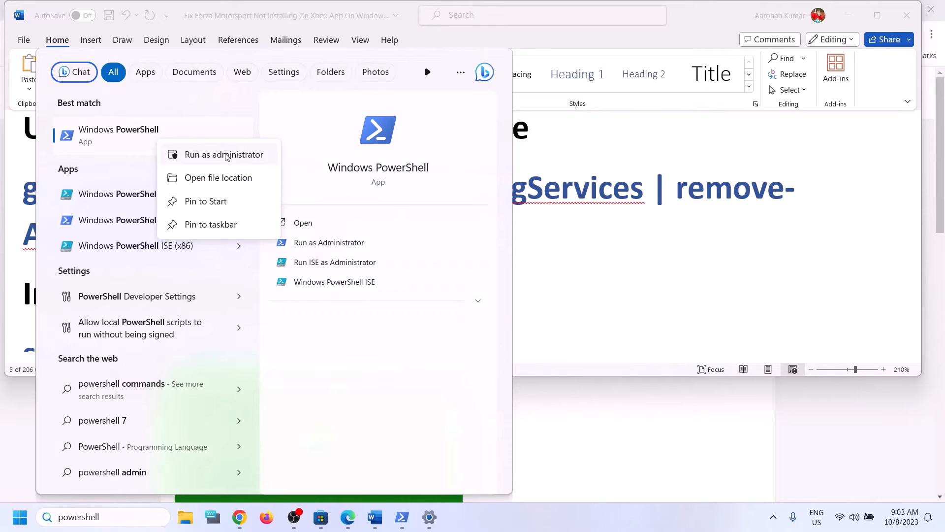
{"action": "left_click", "coordinate": [250, 156]}
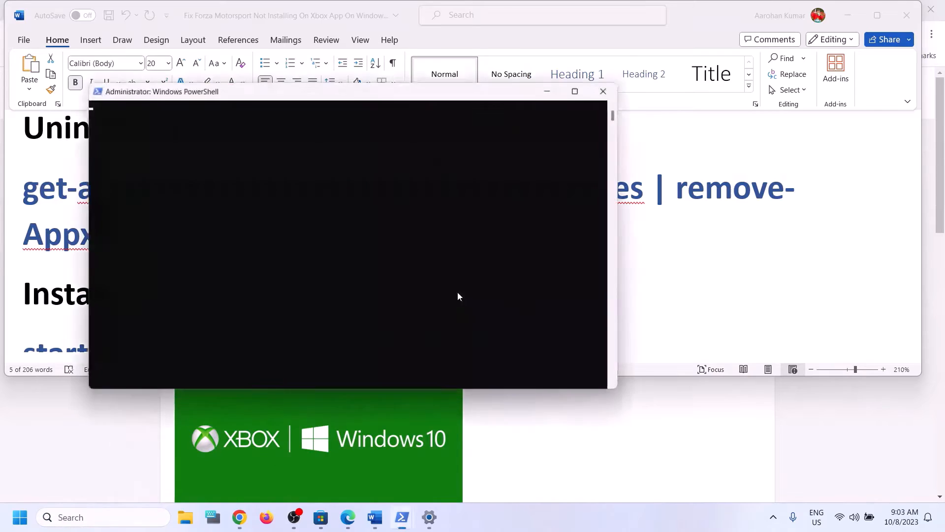
{"action": "left_click_drag", "start_coordinate": [399, 101], "coordinate": [486, 187]}
{"action": "key", "text": "ctrl+v"}
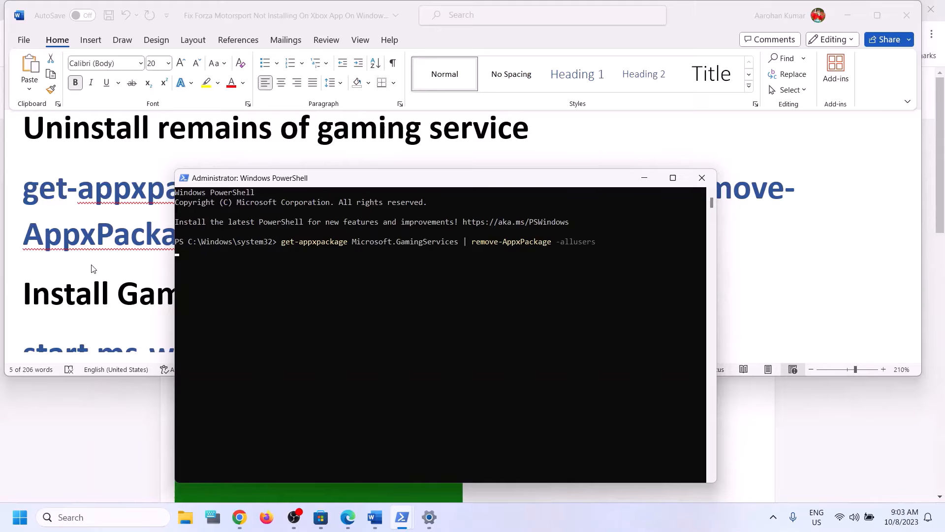
{"action": "key", "text": "alt+Tab"}
- Copy the start ms-windows-store Gaming Services command from Word and run it in PowerShell
{"action": "scroll", "coordinate": [387, 262], "scroll_direction": "down", "scroll_amount": 3}
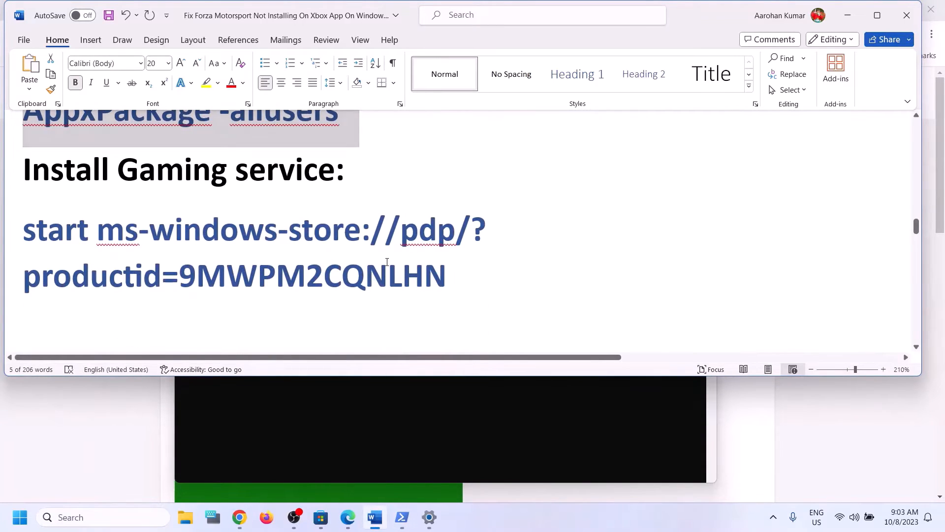
{"action": "triple_click", "coordinate": [387, 262]}
{"action": "right_click", "coordinate": [78, 252]}
{"action": "left_click", "coordinate": [112, 303]}
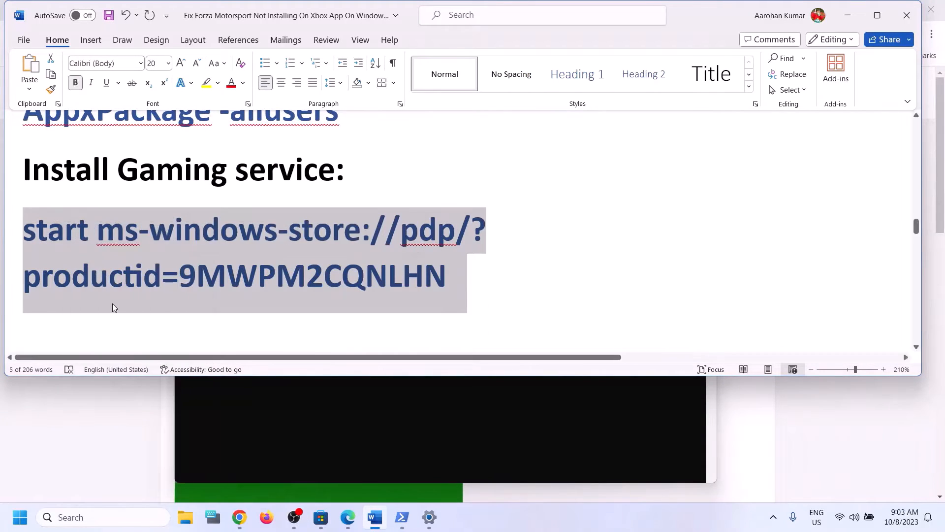
{"action": "key", "text": "alt+Tab"}
{"action": "right_click", "coordinate": [526, 302]}
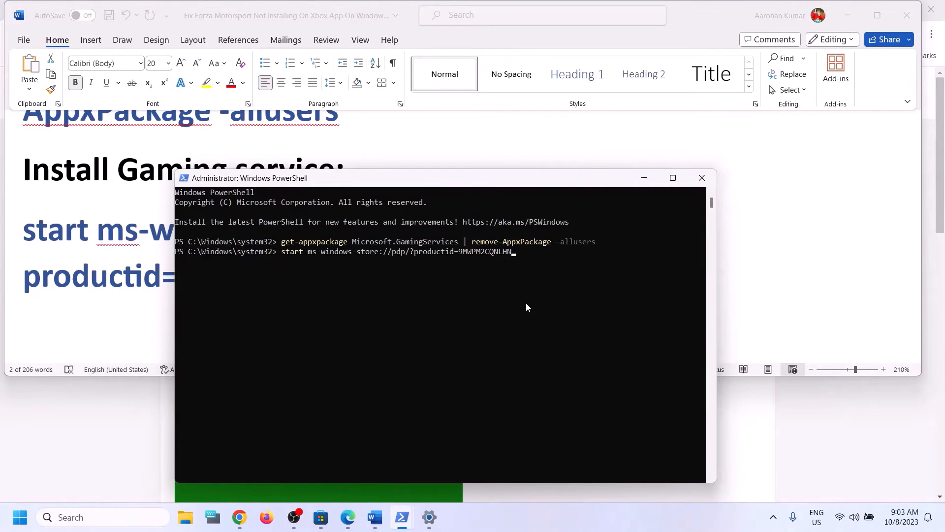
{"action": "key", "text": "Return"}
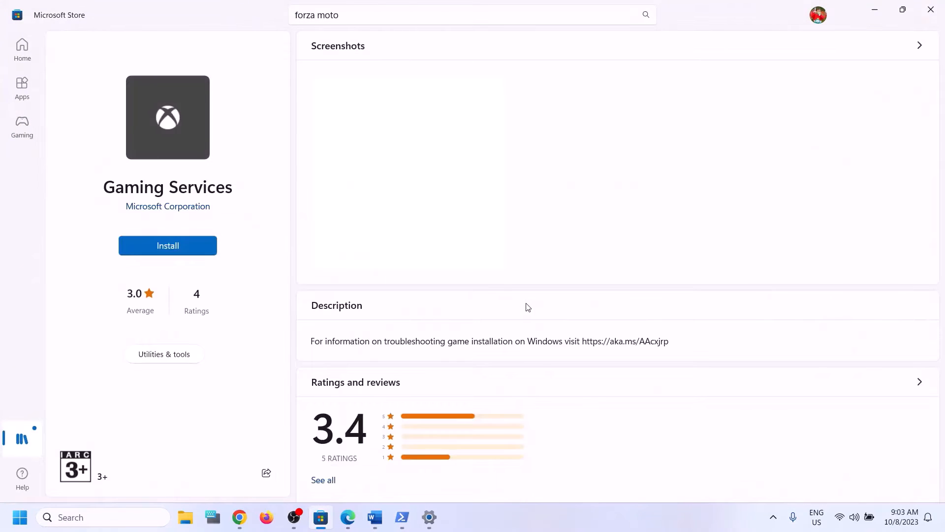
- Start installing Gaming Services from the Microsoft Store, then return to the Word guide
{"action": "left_click", "coordinate": [173, 249]}
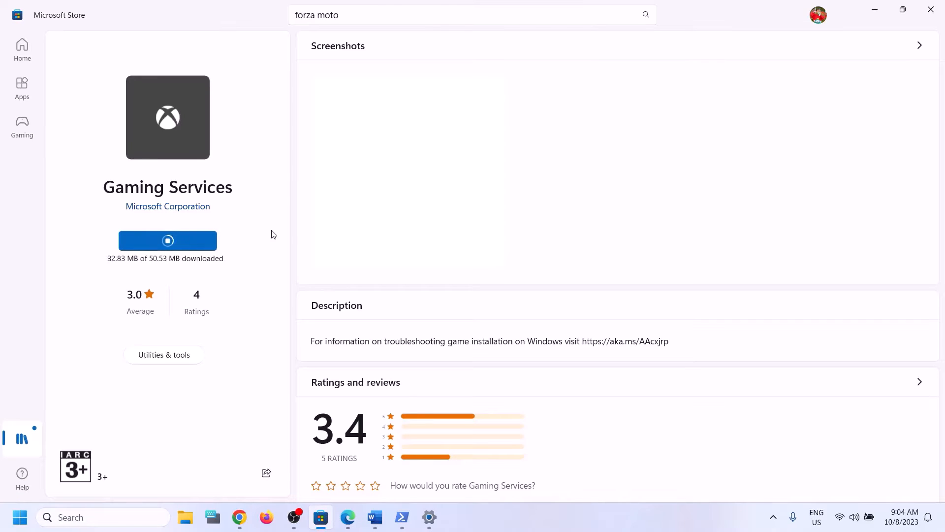
{"action": "left_click", "coordinate": [377, 525]}
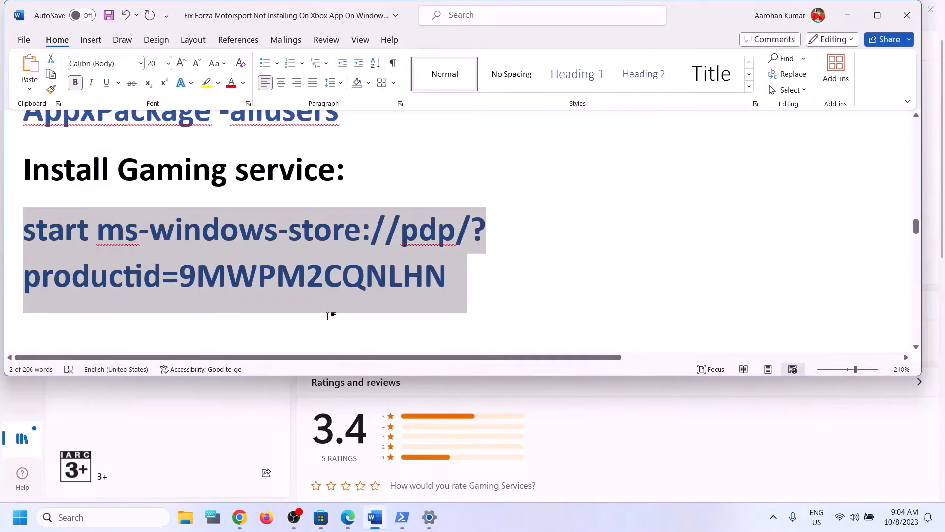
- Search for and open the Services console
{"action": "scroll", "coordinate": [327, 312], "scroll_direction": "down", "scroll_amount": 5}
{"action": "scroll", "coordinate": [329, 314], "scroll_direction": "down", "scroll_amount": 1}
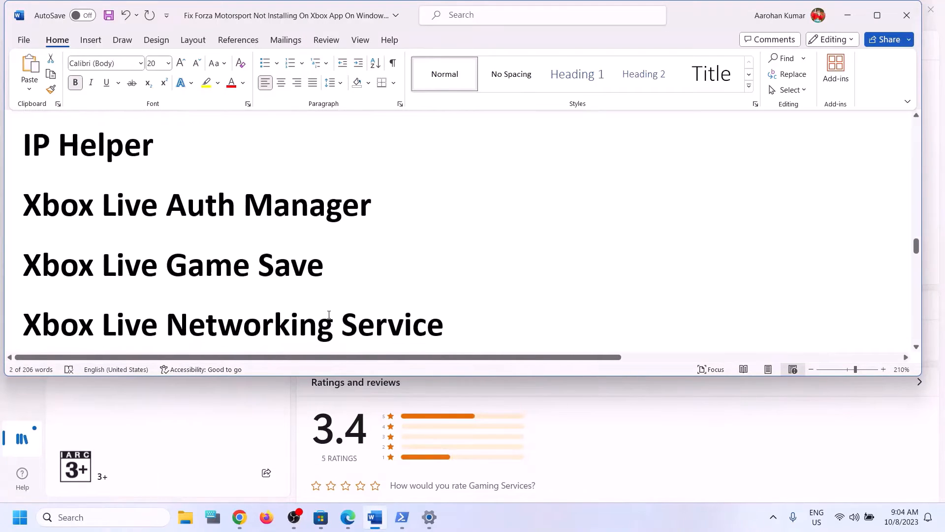
{"action": "scroll", "coordinate": [327, 312], "scroll_direction": "up", "scroll_amount": 1}
{"action": "left_click", "coordinate": [95, 515]}
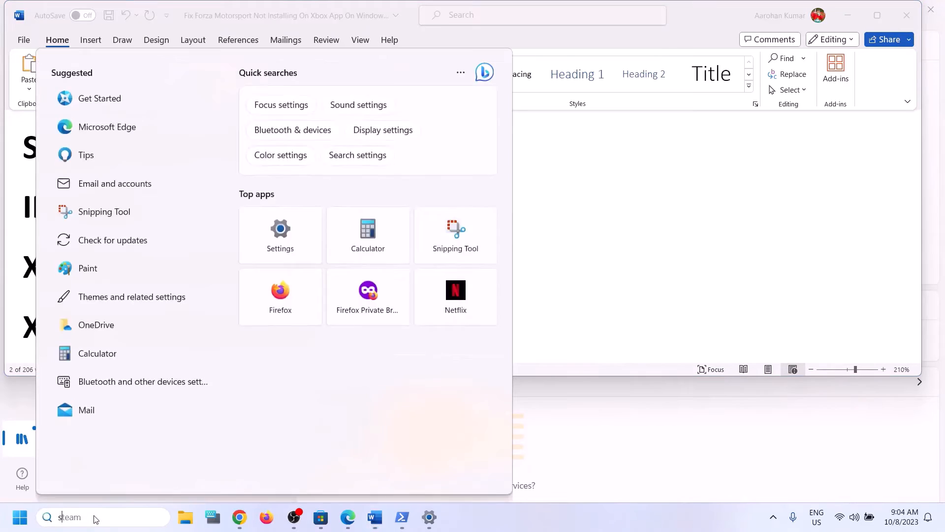
{"action": "type", "text": "services"}
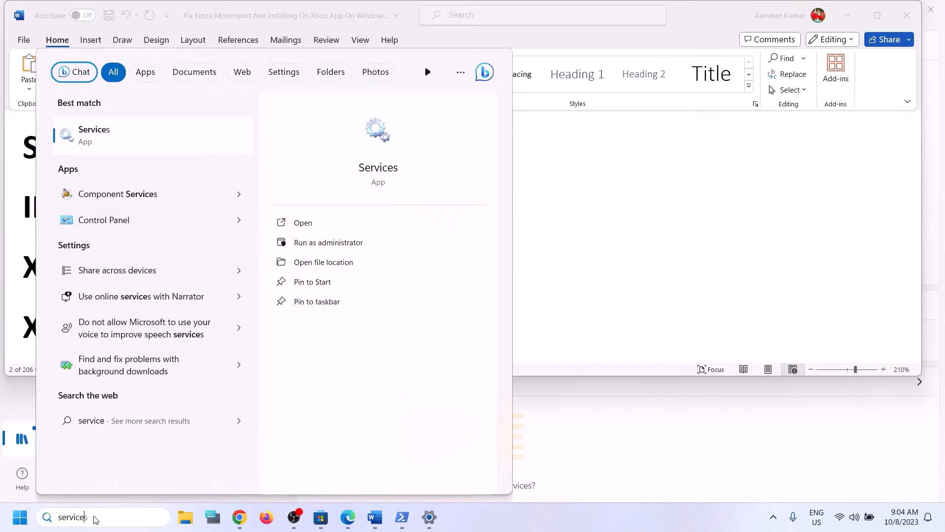
{"action": "left_click", "coordinate": [120, 143]}
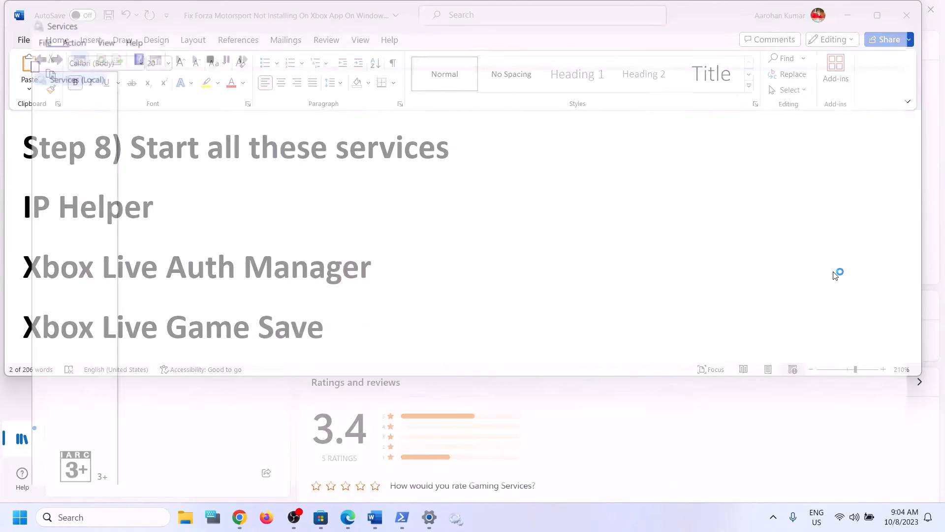
- Set the IP Helper service's startup type to Automatic, then jump to the X services
{"action": "left_click", "coordinate": [293, 319]}
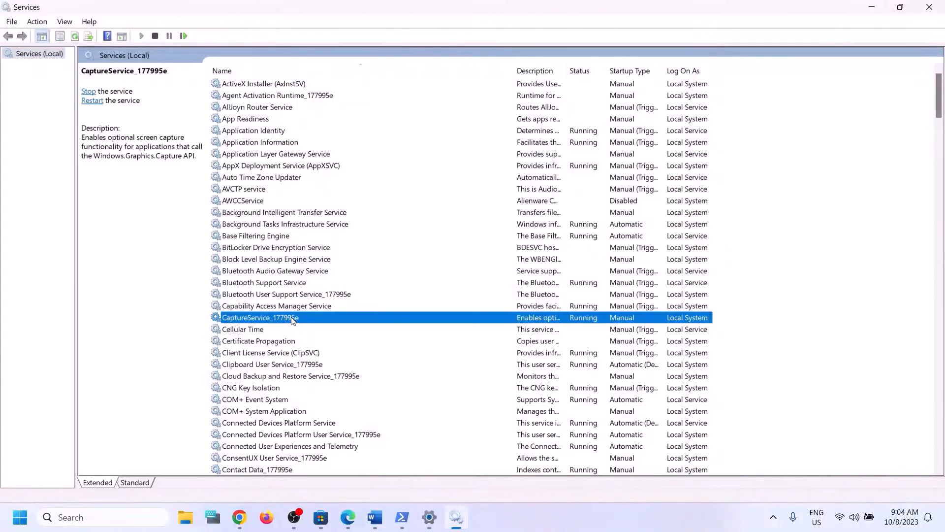
{"action": "key", "text": "i"}
{"action": "key", "text": "p"}
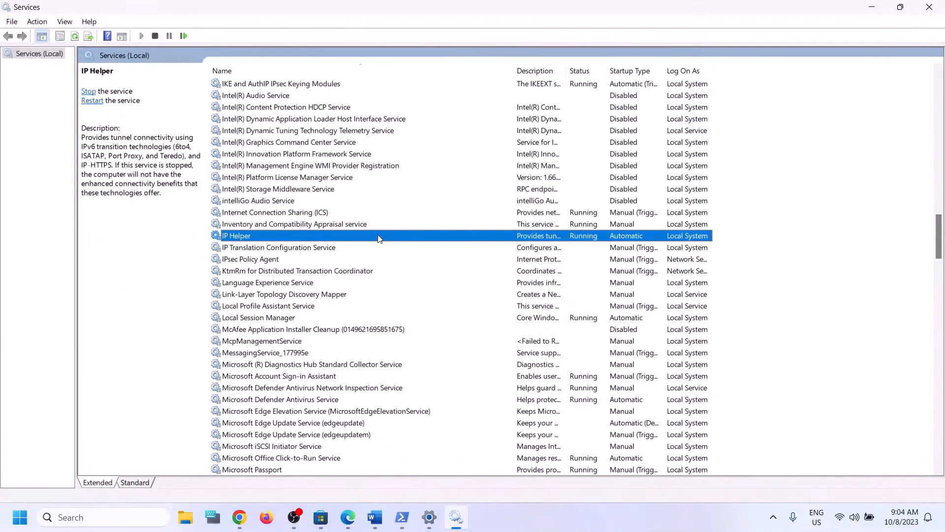
{"action": "double_click", "coordinate": [379, 236]}
{"action": "left_click", "coordinate": [507, 243]}
{"action": "left_click", "coordinate": [450, 267]}
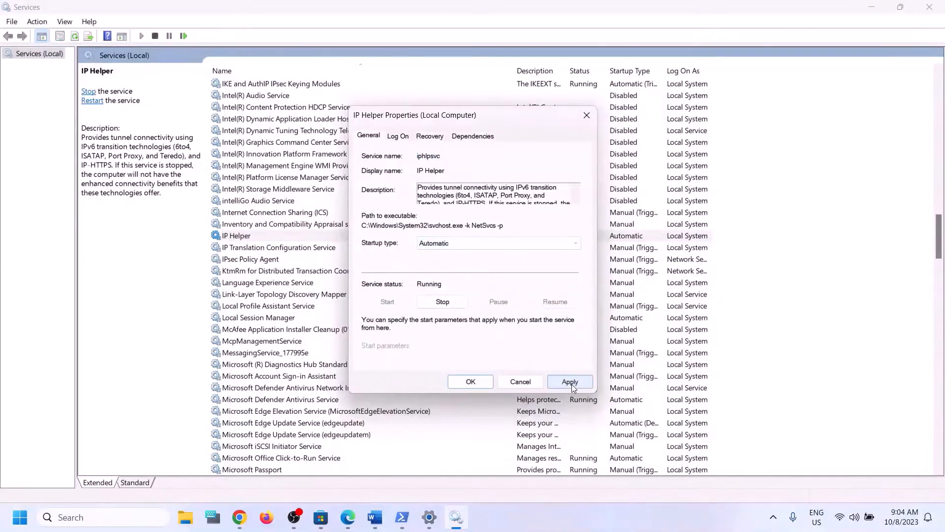
{"action": "left_click", "coordinate": [470, 382]}
{"action": "left_click", "coordinate": [470, 375]}
{"action": "key", "text": "x"}
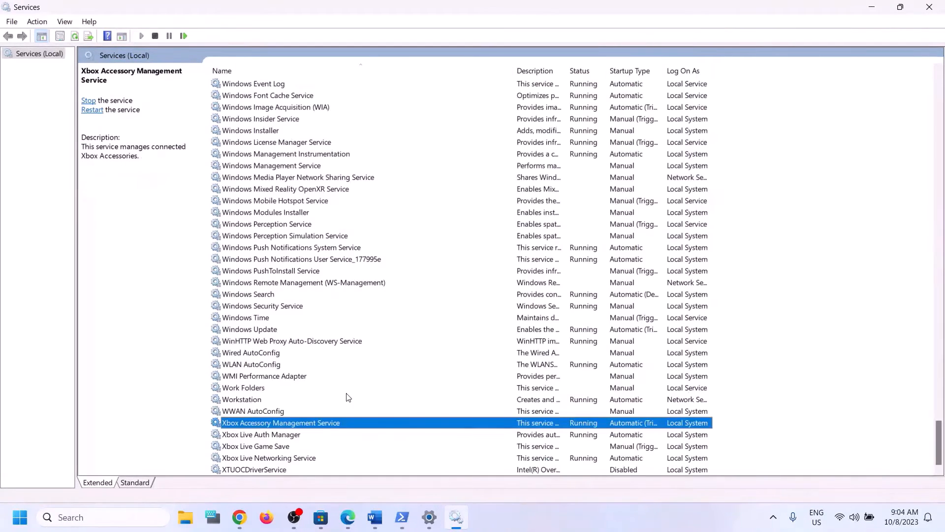
- Set Xbox Accessory Management Service and Xbox Live Auth Manager startup to Automatic
{"action": "double_click", "coordinate": [288, 424]}
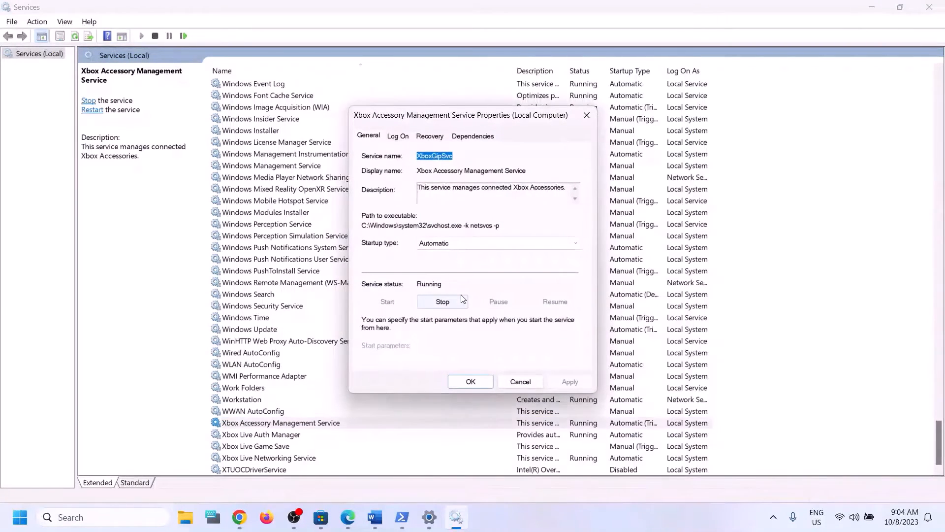
{"action": "left_click", "coordinate": [465, 244]}
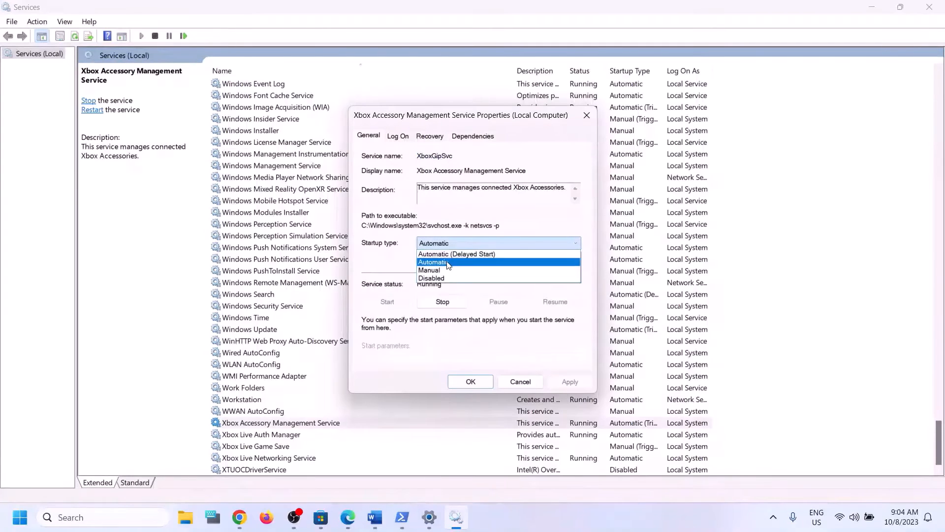
{"action": "left_click", "coordinate": [460, 252]}
{"action": "left_click", "coordinate": [560, 384]}
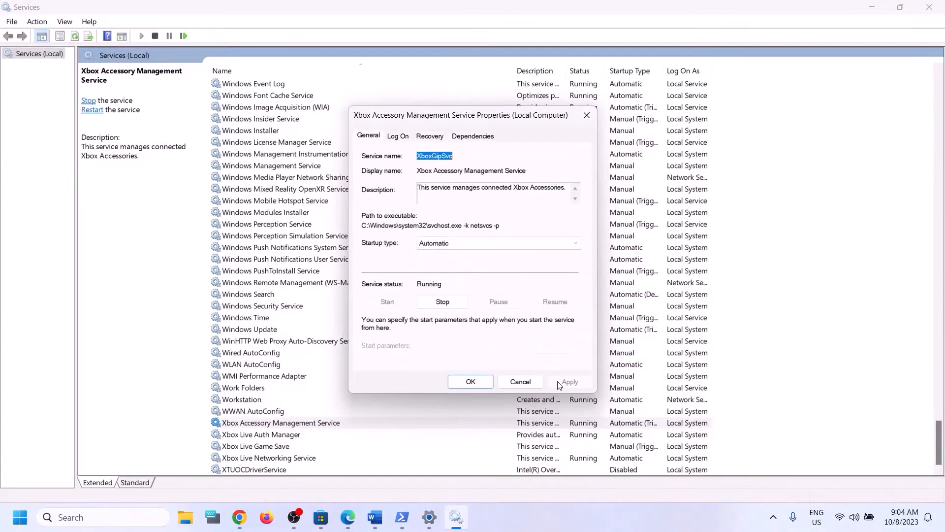
{"action": "left_click", "coordinate": [480, 383]}
{"action": "double_click", "coordinate": [274, 435]}
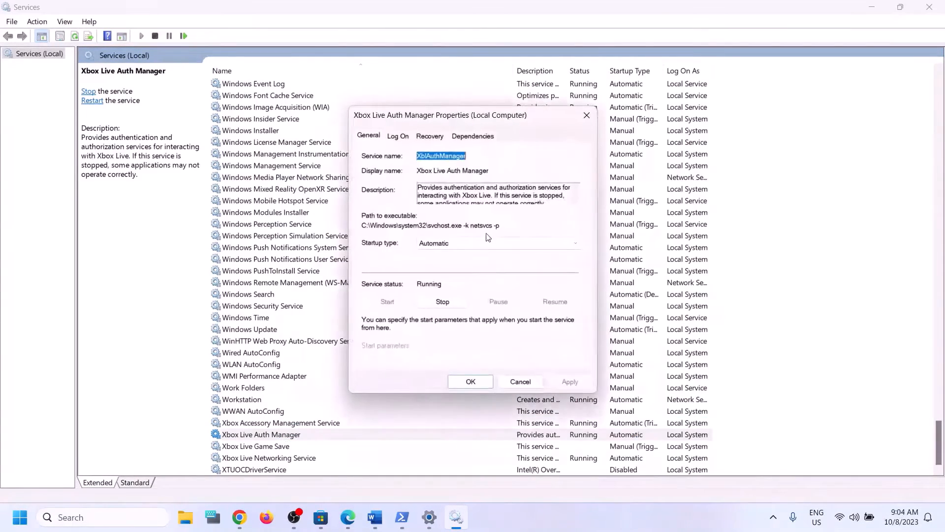
{"action": "left_click", "coordinate": [459, 243]}
{"action": "left_click", "coordinate": [460, 252]}
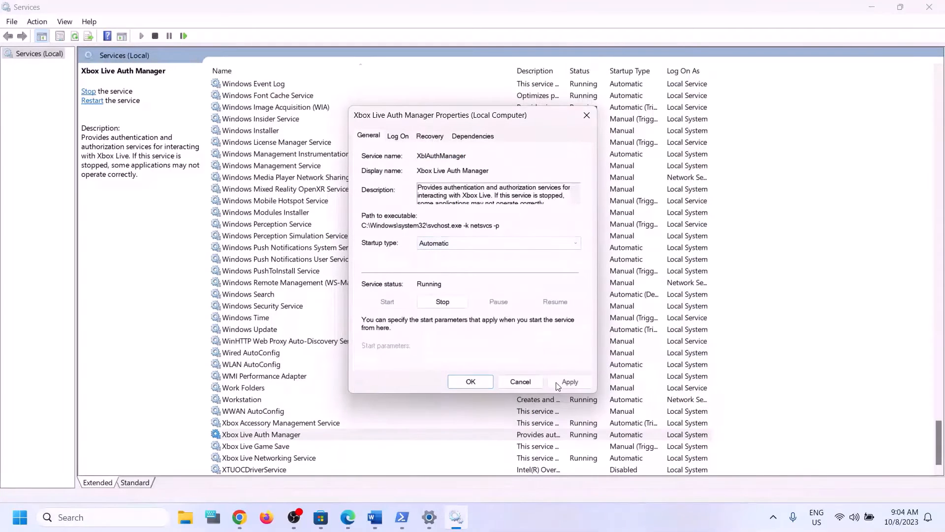
{"action": "left_click", "coordinate": [558, 384]}
{"action": "left_click", "coordinate": [478, 382]}
- Set Xbox Live Game Save to Automatic startup and start the service
{"action": "double_click", "coordinate": [276, 446]}
{"action": "left_click", "coordinate": [478, 244]}
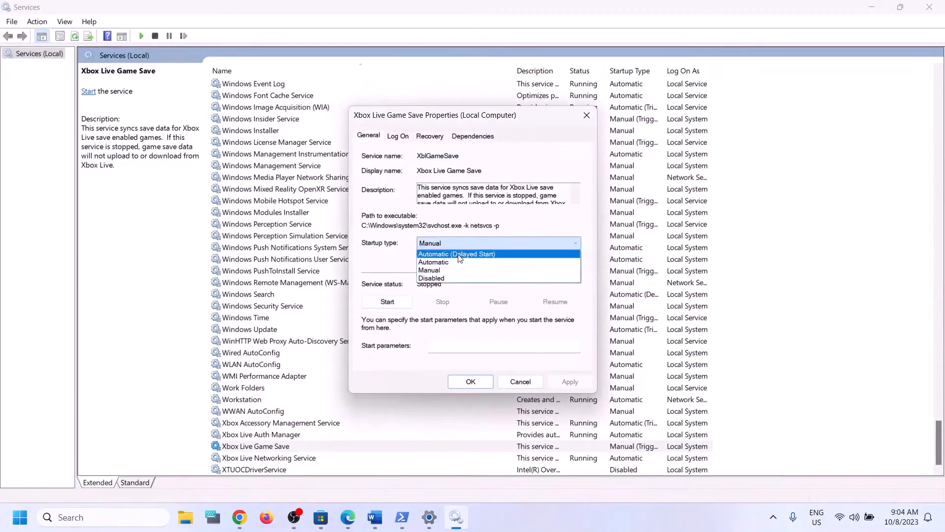
{"action": "left_click", "coordinate": [451, 262]}
{"action": "left_click", "coordinate": [570, 382]}
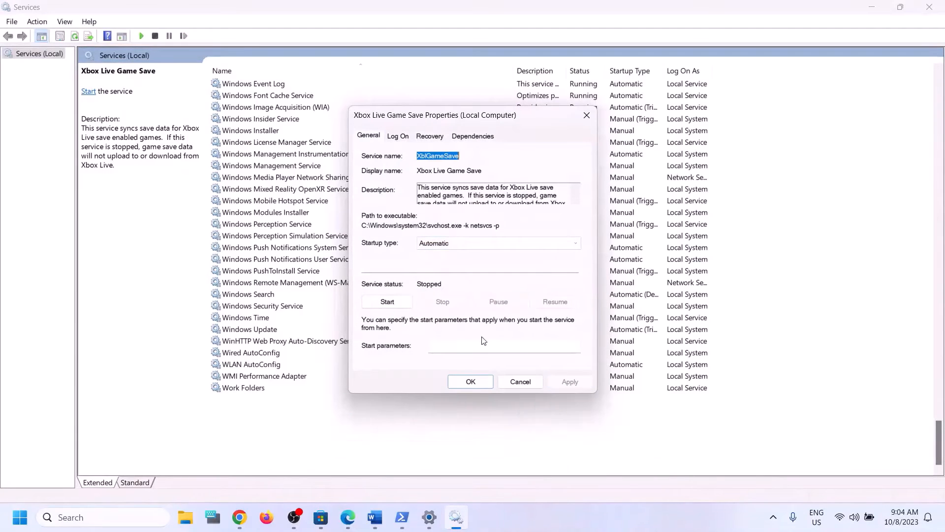
{"action": "left_click", "coordinate": [389, 302]}
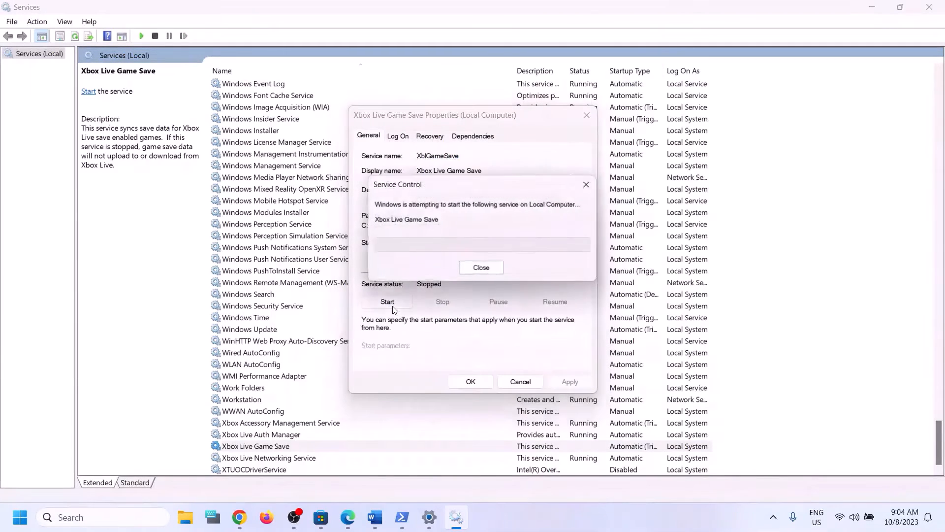
{"action": "left_click", "coordinate": [467, 383]}
- Set Xbox Live Networking Service and Windows Update startup to Automatic
{"action": "double_click", "coordinate": [288, 457]}
{"action": "left_click", "coordinate": [467, 262]}
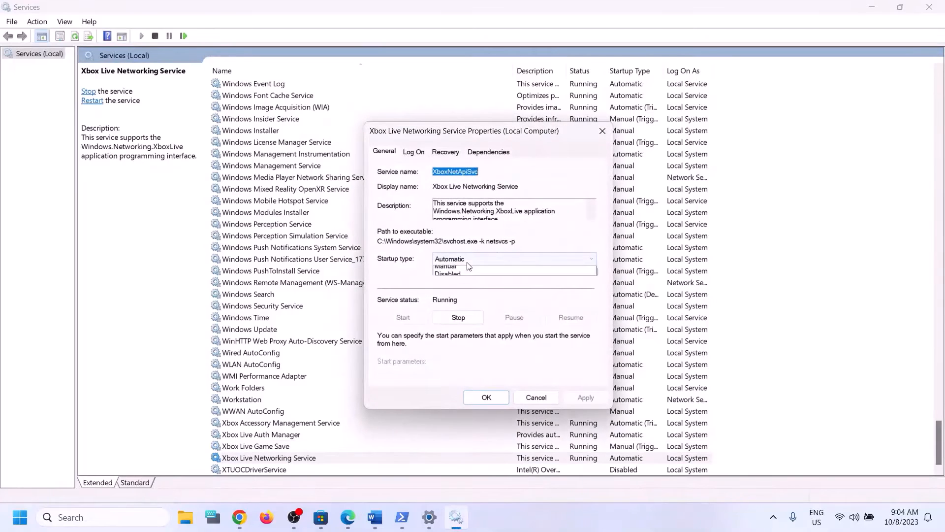
{"action": "left_click", "coordinate": [463, 279]}
{"action": "left_click", "coordinate": [582, 400]}
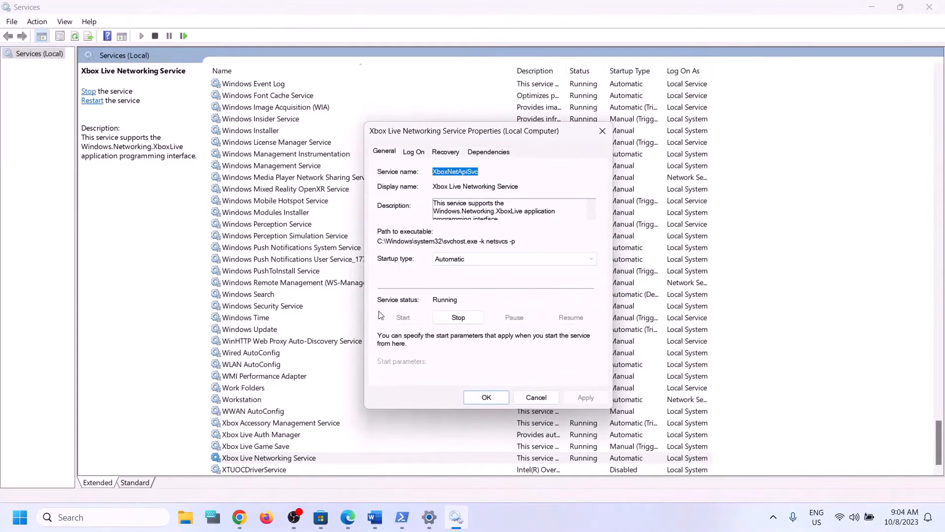
{"action": "left_click", "coordinate": [485, 398]}
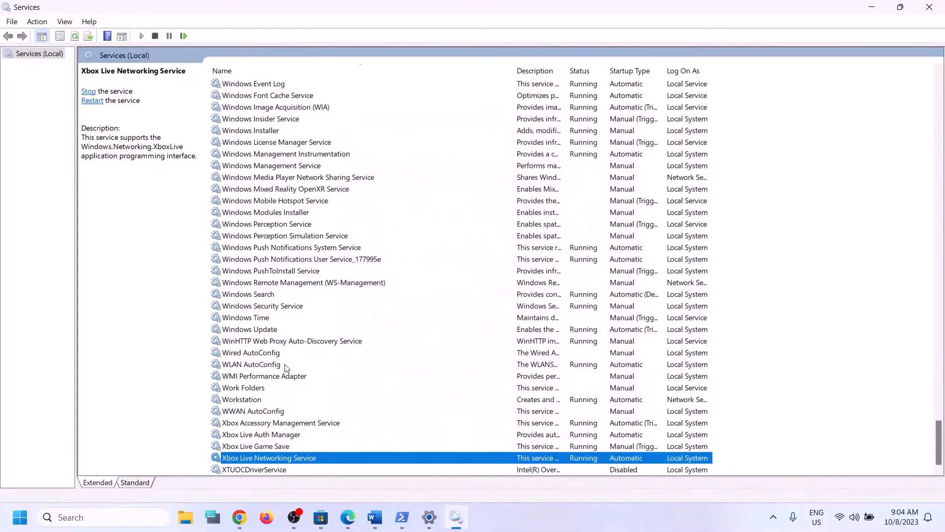
{"action": "left_click", "coordinate": [288, 330]}
{"action": "double_click", "coordinate": [445, 332]}
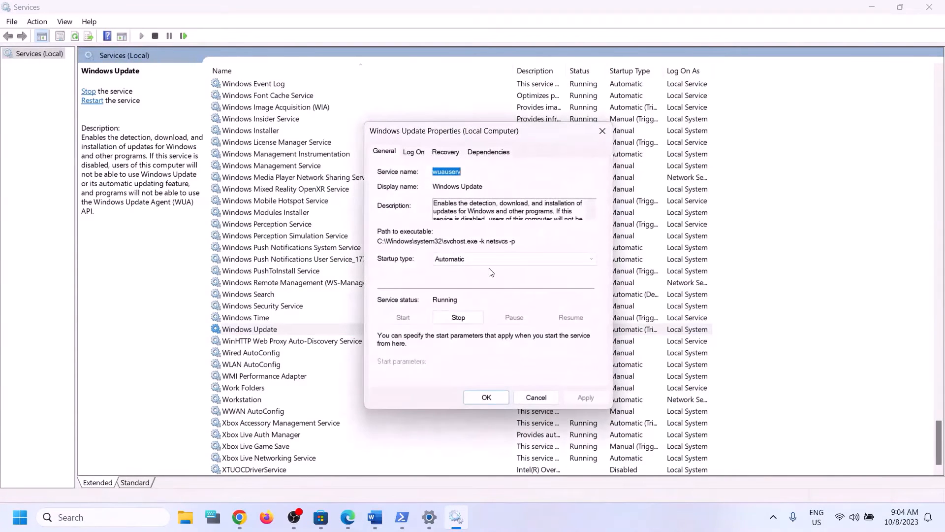
{"action": "left_click", "coordinate": [490, 259]}
{"action": "left_click", "coordinate": [459, 282]}
{"action": "left_click", "coordinate": [578, 400]}
{"action": "left_click", "coordinate": [483, 396]}
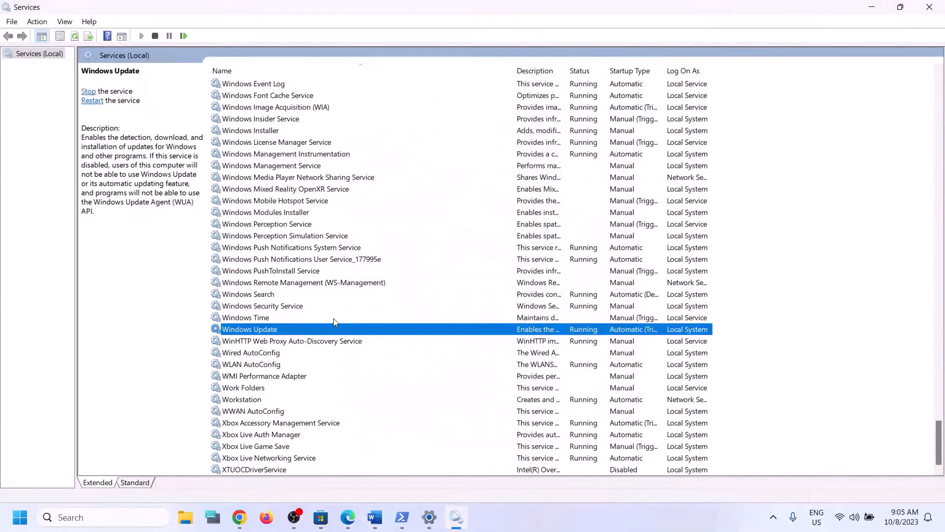
{"action": "left_click", "coordinate": [318, 305]}
- Stop both Gaming Services entries in the Services list
{"action": "key", "text": "g"}
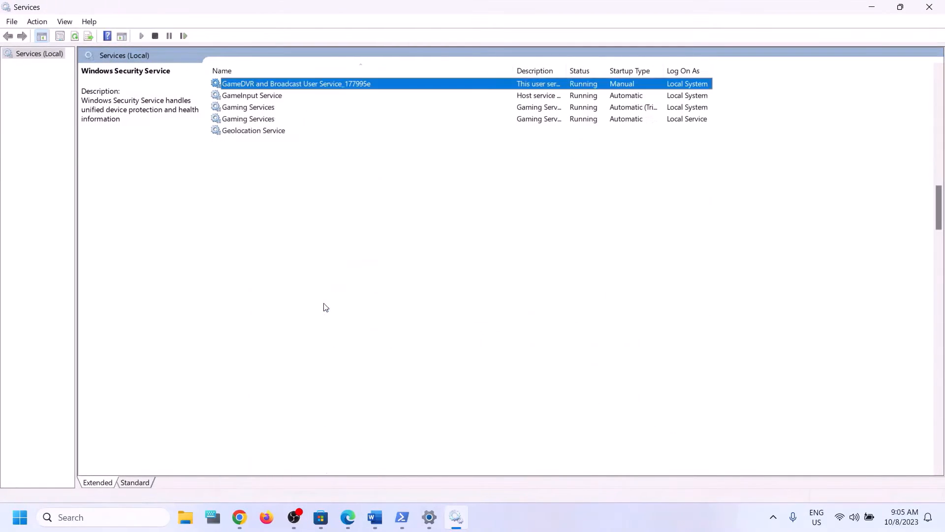
{"action": "scroll", "coordinate": [562, 333], "scroll_direction": "up", "scroll_amount": 4}
{"action": "left_click", "coordinate": [280, 248]}
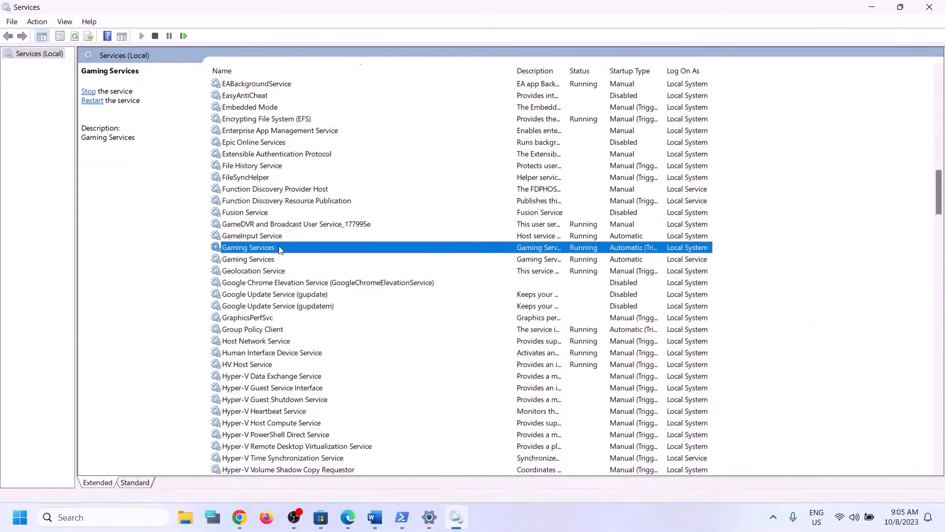
{"action": "left_click", "coordinate": [278, 259]}
{"action": "left_click", "coordinate": [275, 247]}
{"action": "left_click", "coordinate": [282, 258]}
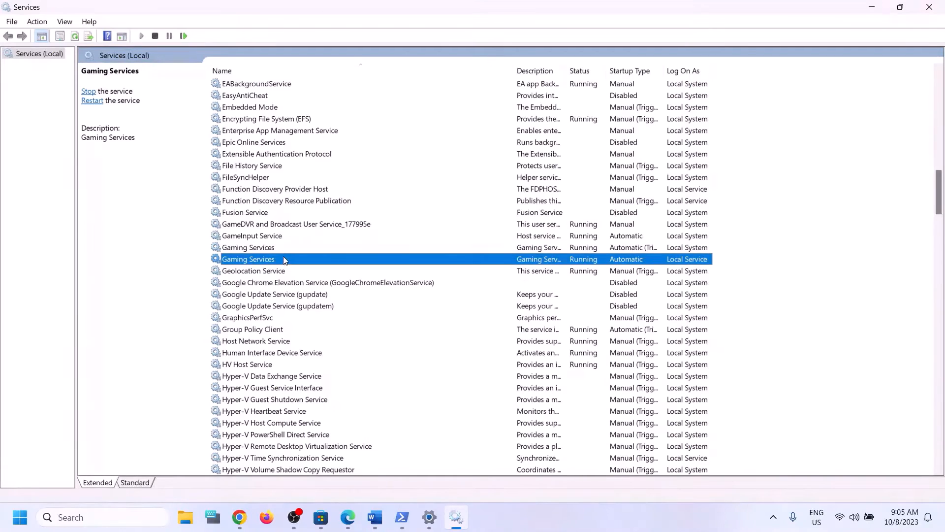
{"action": "left_click", "coordinate": [277, 251]}
{"action": "left_click", "coordinate": [555, 259]}
{"action": "left_click", "coordinate": [556, 251]}
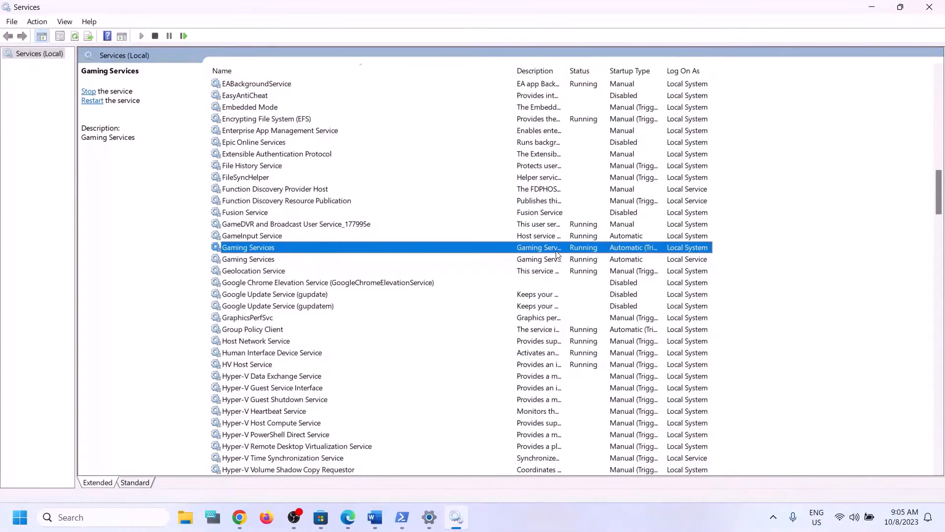
{"action": "right_click", "coordinate": [555, 250]}
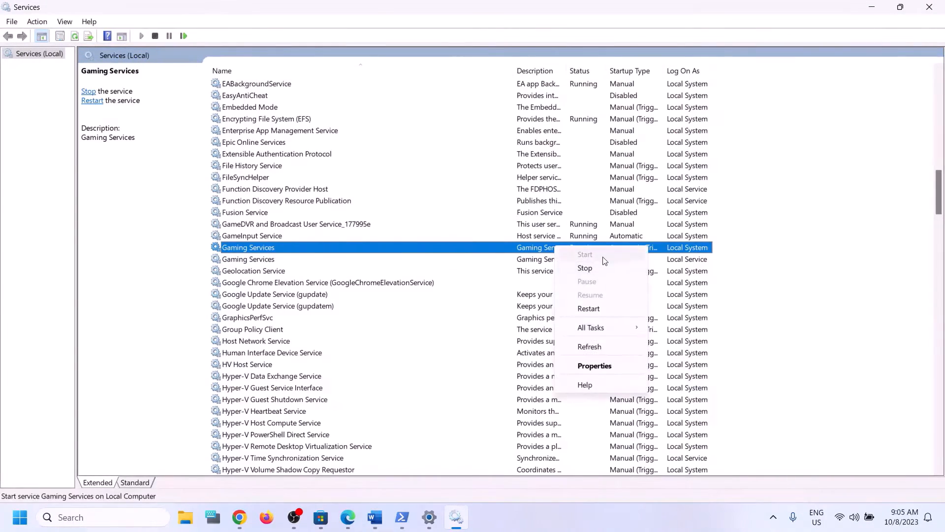
{"action": "left_click", "coordinate": [520, 262]}
{"action": "left_click", "coordinate": [553, 249]}
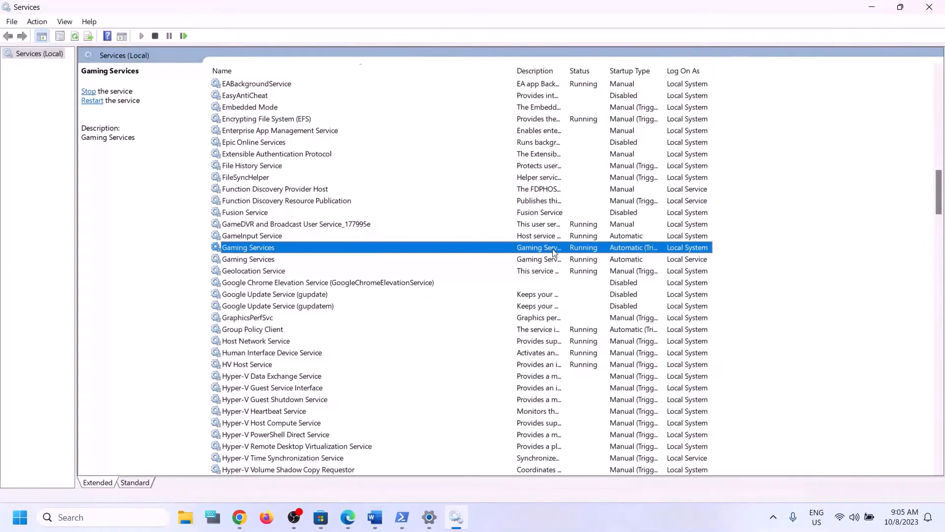
{"action": "left_click", "coordinate": [569, 257]}
{"action": "left_click", "coordinate": [575, 250]}
{"action": "left_click", "coordinate": [576, 256]}
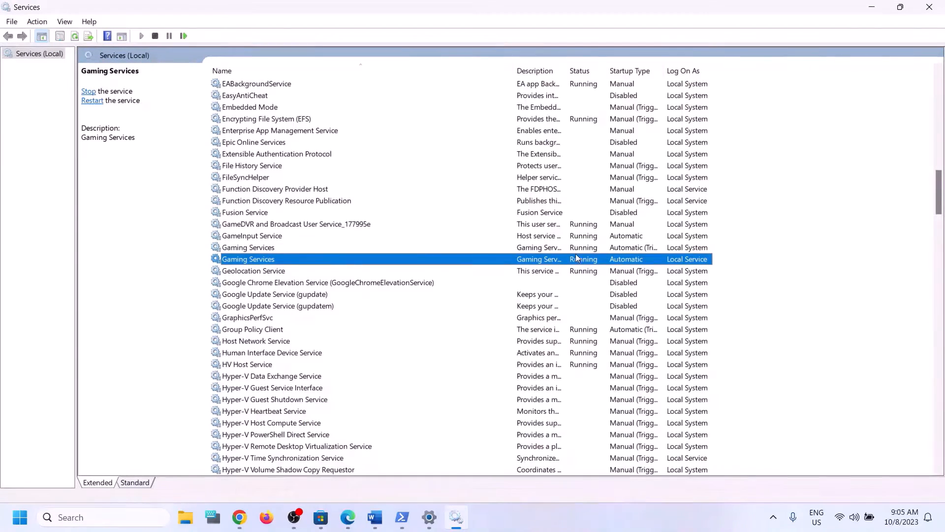
{"action": "left_click", "coordinate": [556, 251]}
{"action": "right_click", "coordinate": [556, 251]}
{"action": "left_click", "coordinate": [583, 268]}
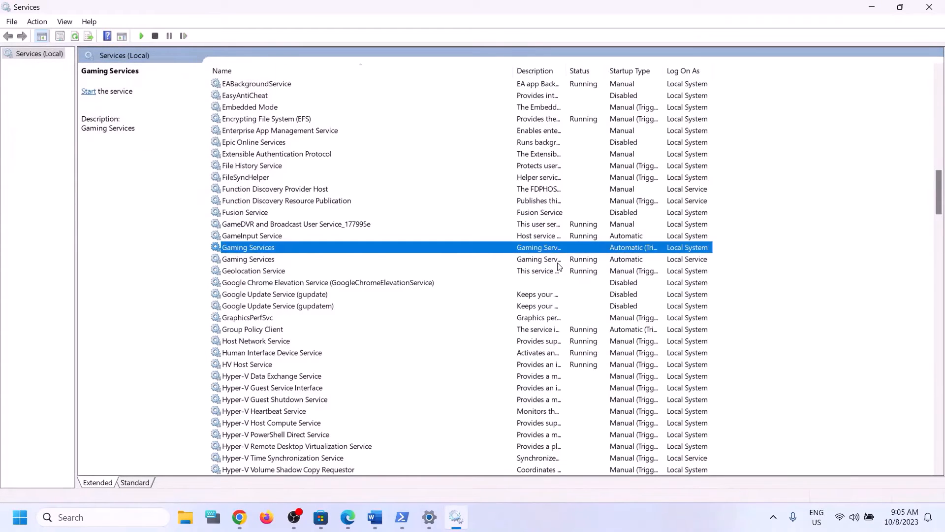
{"action": "right_click", "coordinate": [555, 261]}
{"action": "left_click", "coordinate": [584, 282]}
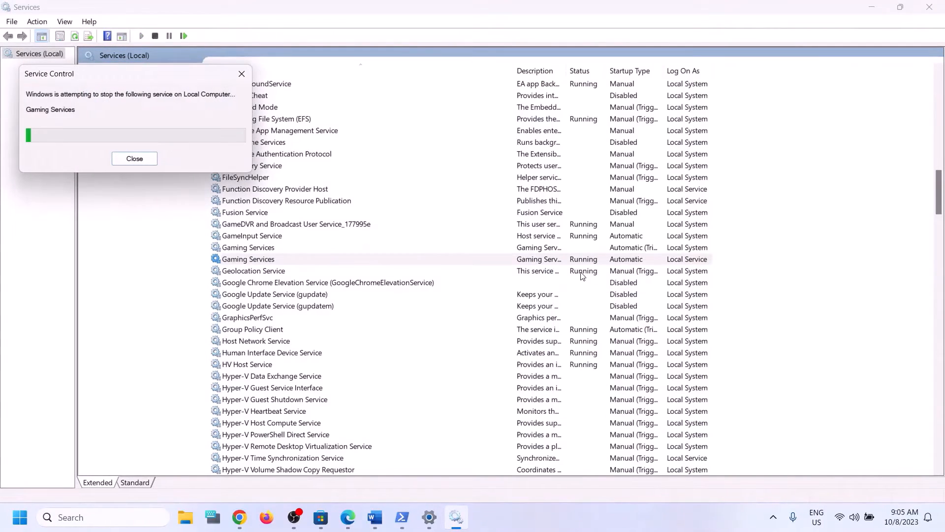
- Start both Gaming Services entries again
{"action": "right_click", "coordinate": [551, 250]}
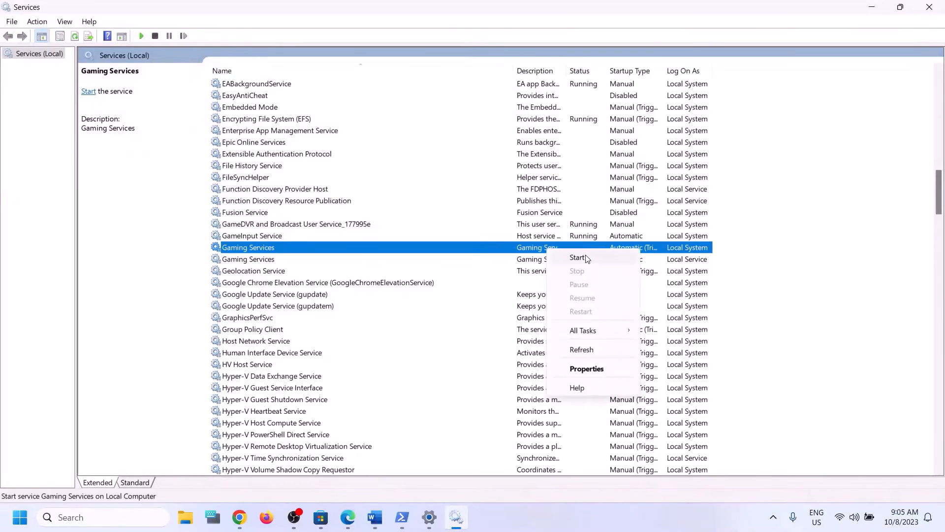
{"action": "left_click", "coordinate": [586, 257]}
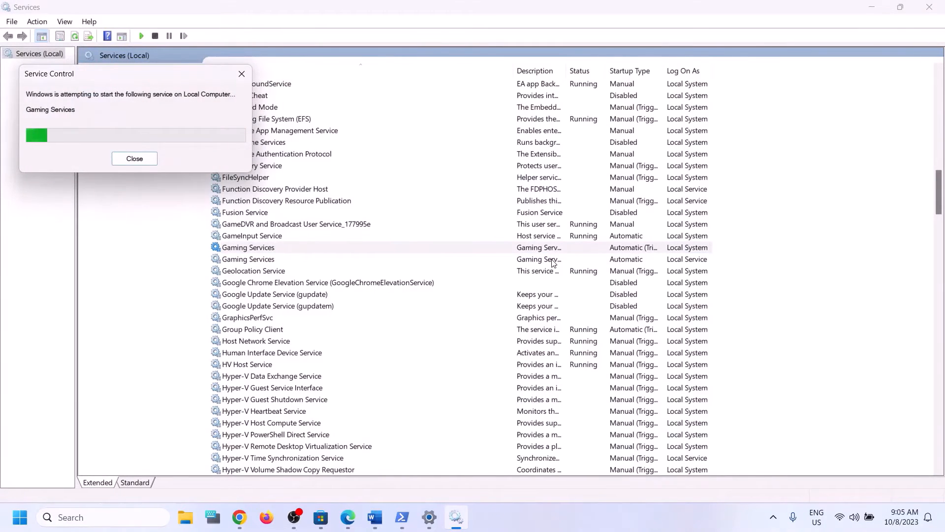
{"action": "left_click", "coordinate": [551, 261]}
{"action": "right_click", "coordinate": [570, 261]}
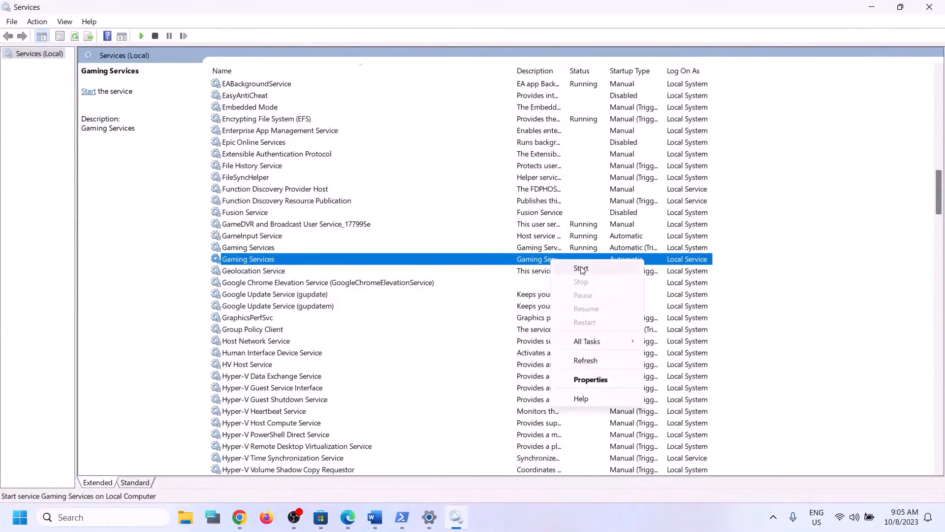
{"action": "left_click", "coordinate": [584, 270]}
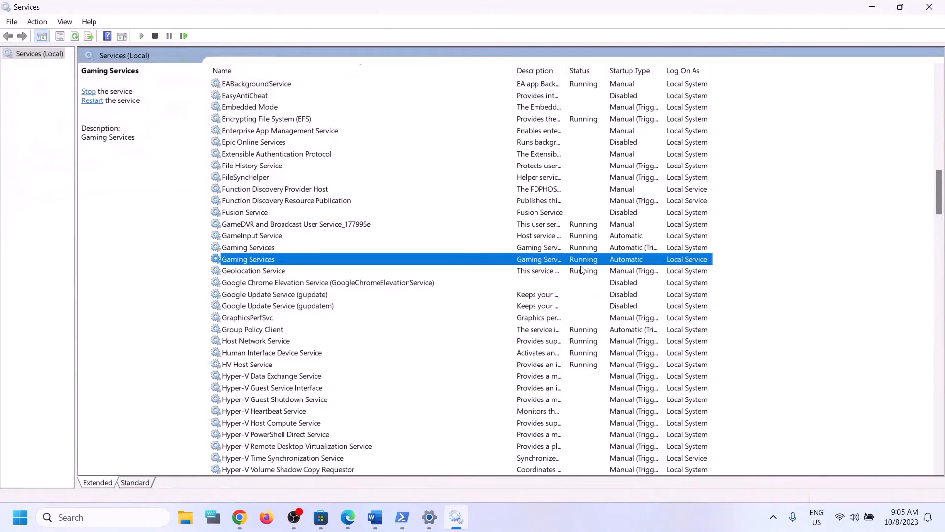
- Set Microsoft Store Install Service startup type to Automatic and apply it
{"action": "left_click", "coordinate": [552, 217]}
{"action": "key", "text": "m"}
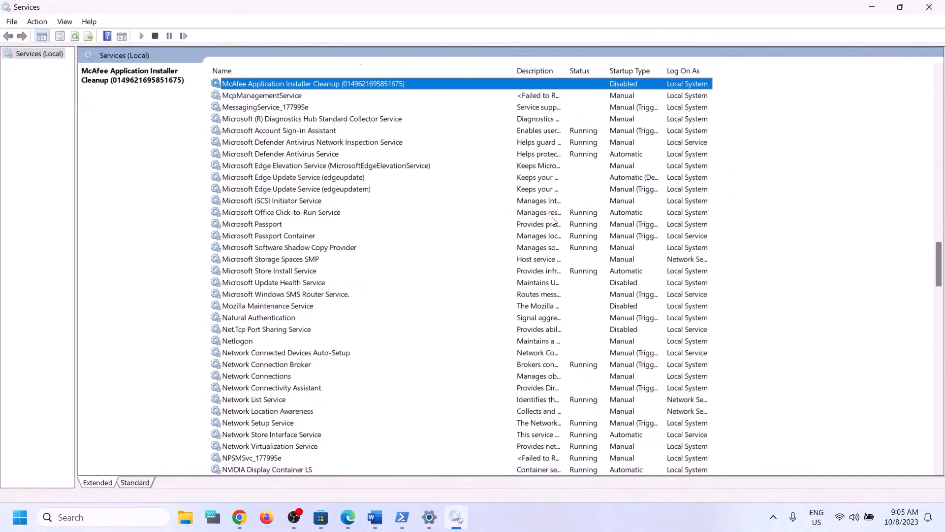
{"action": "left_click", "coordinate": [284, 272]}
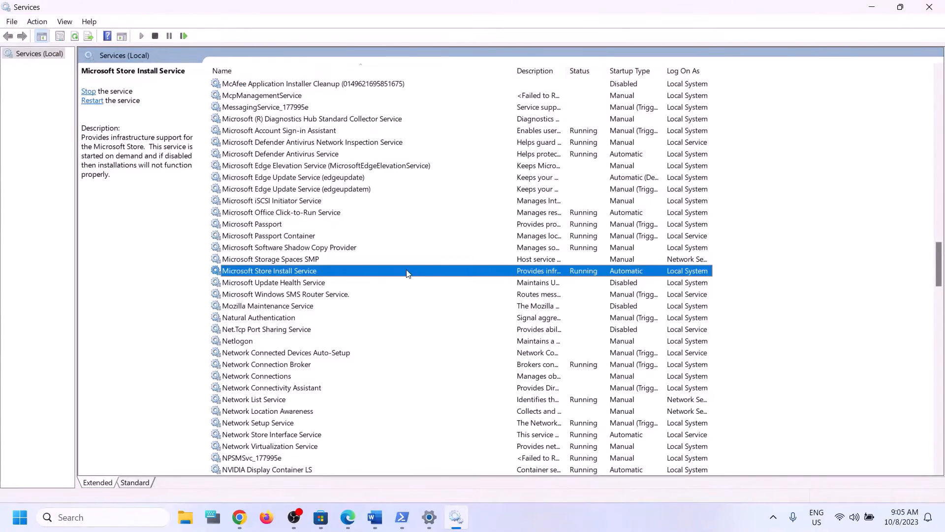
{"action": "double_click", "coordinate": [419, 271]}
{"action": "left_click", "coordinate": [478, 258]}
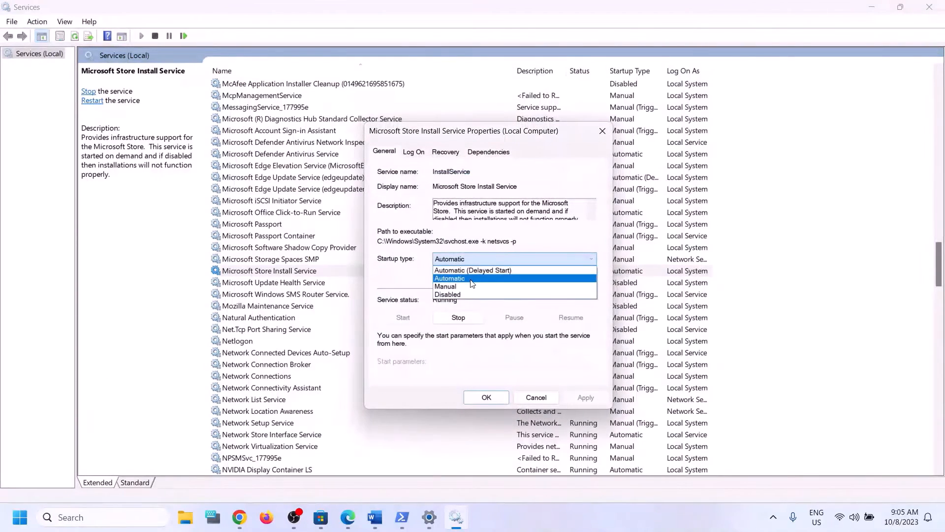
{"action": "left_click", "coordinate": [472, 279]}
{"action": "left_click", "coordinate": [584, 397]}
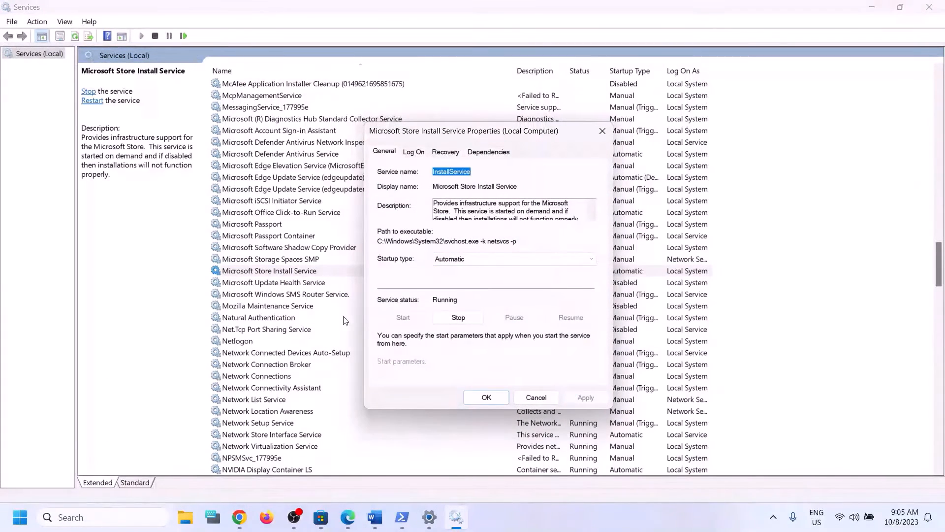
{"action": "left_click", "coordinate": [491, 401]}
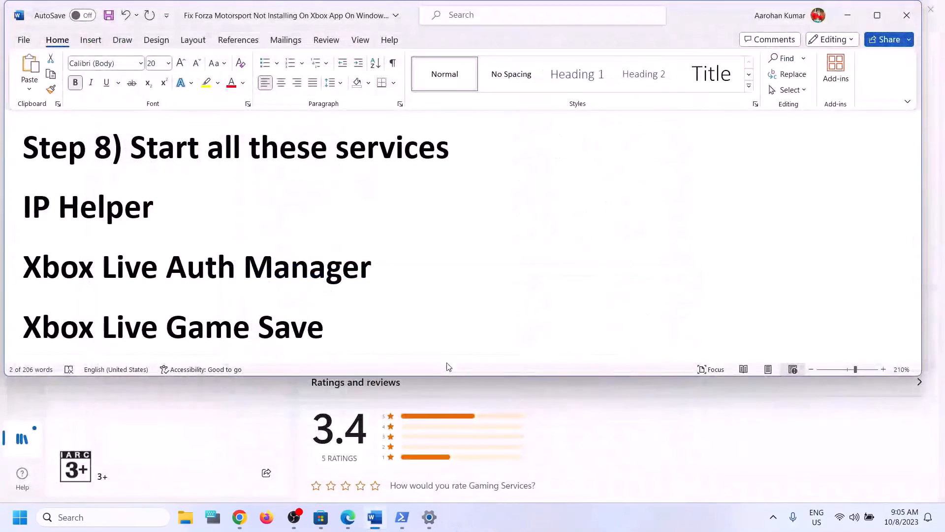
- Following the guide's Step 9, run a Windows Update check for updates in Settings
{"action": "scroll", "coordinate": [388, 276], "scroll_direction": "down", "scroll_amount": 8}
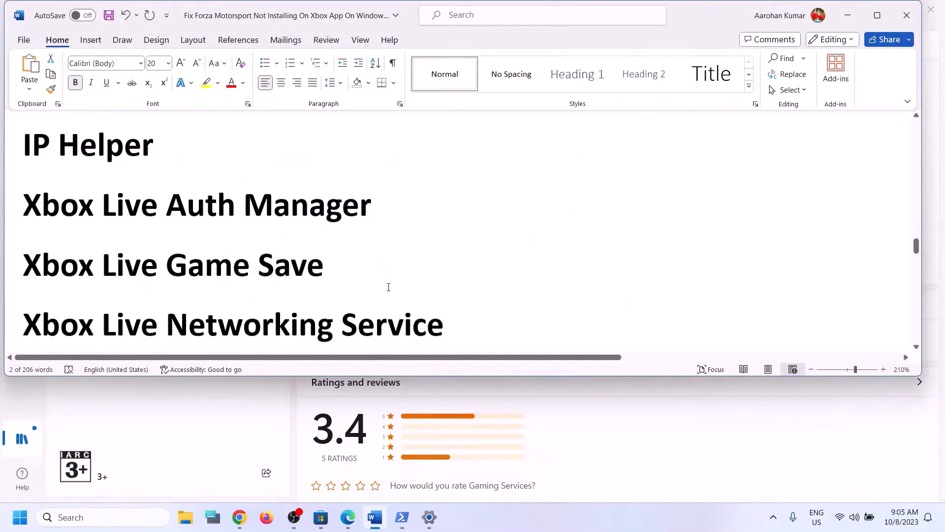
{"action": "scroll", "coordinate": [388, 287], "scroll_direction": "down", "scroll_amount": 3}
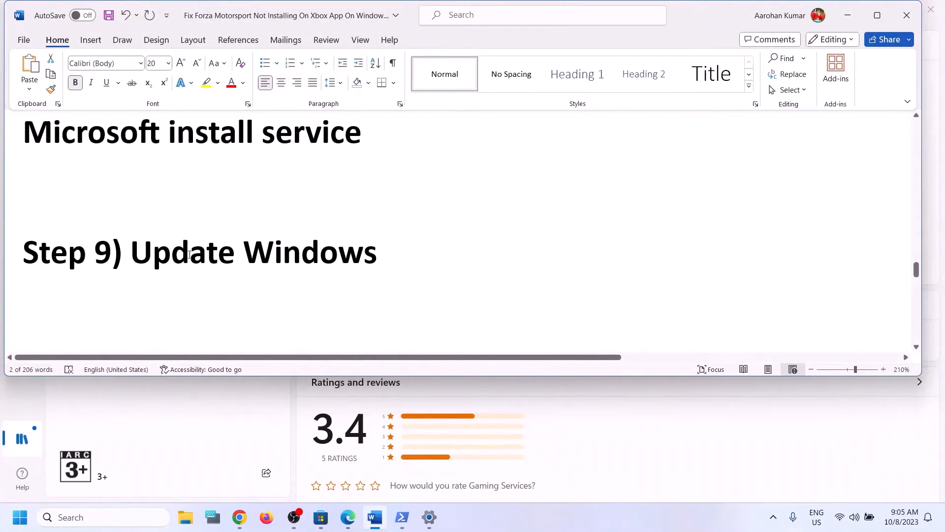
{"action": "left_click", "coordinate": [429, 248], "text": "shift"}
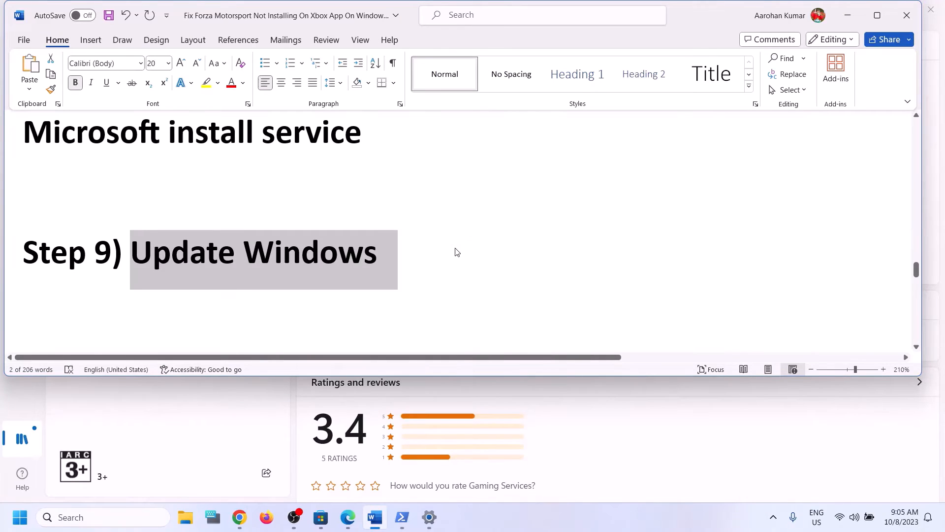
{"action": "key", "text": "super+i"}
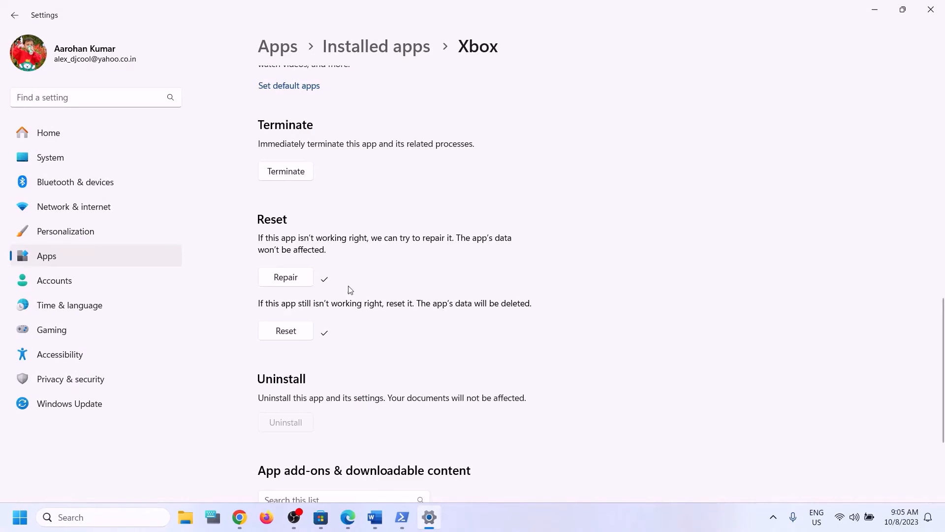
{"action": "left_click", "coordinate": [91, 403]}
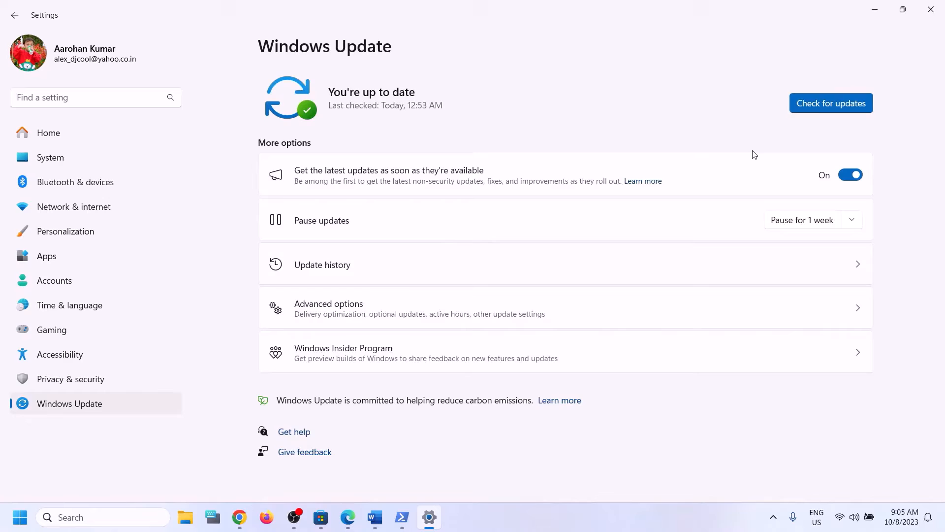
{"action": "left_click", "coordinate": [817, 104]}
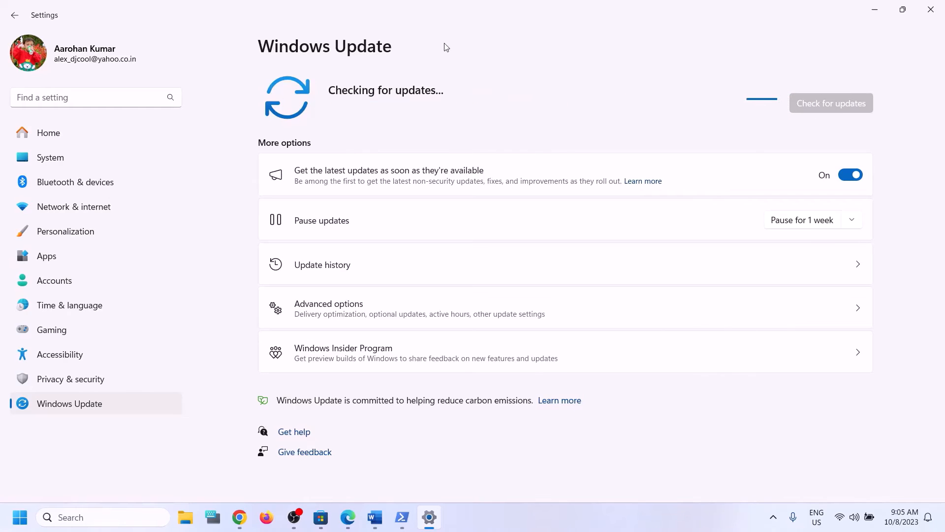
- Bring up the Start menu's power options and dismiss them without restarting
{"action": "key", "text": "super"}
{"action": "left_click", "coordinate": [358, 474]}
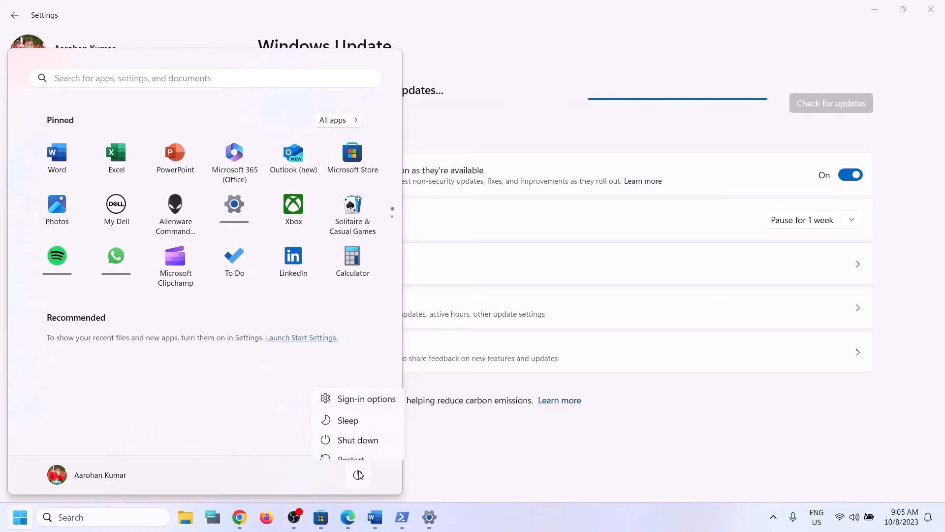
{"action": "left_click", "coordinate": [782, 450]}
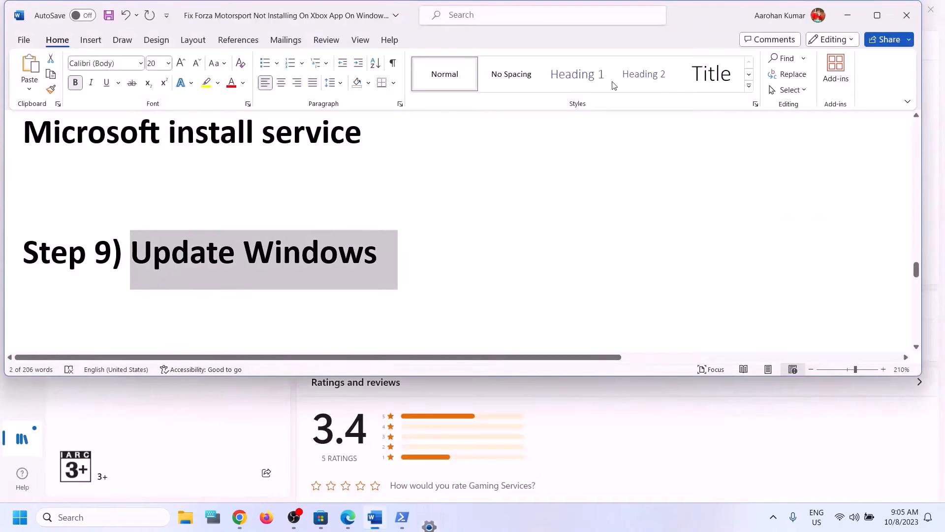
- Run WSRESET from Windows search to reset the Store, then minimise the Store window
{"action": "scroll", "coordinate": [372, 235], "scroll_direction": "down", "scroll_amount": 3}
{"action": "double_click", "coordinate": [286, 253]}
{"action": "key", "text": "ctrl+c"}
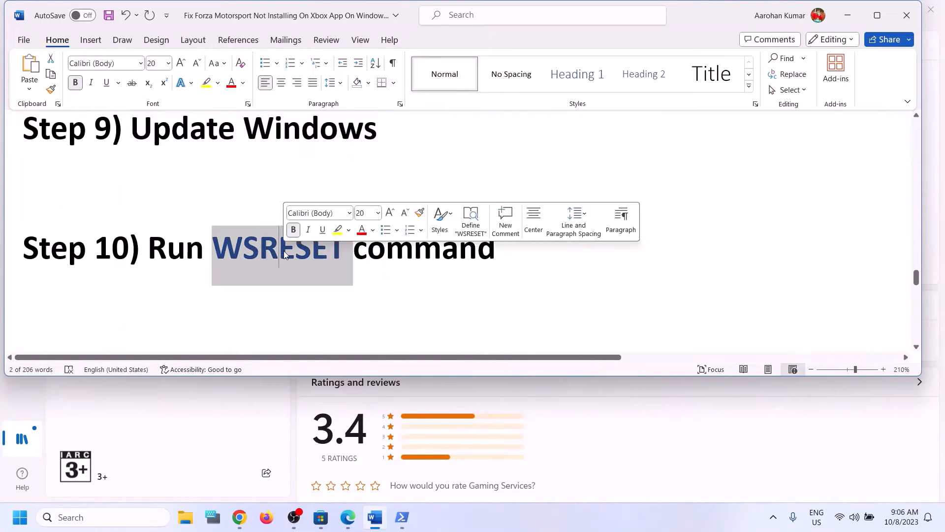
{"action": "left_click", "coordinate": [98, 516]}
{"action": "key", "text": "ctrl+v"}
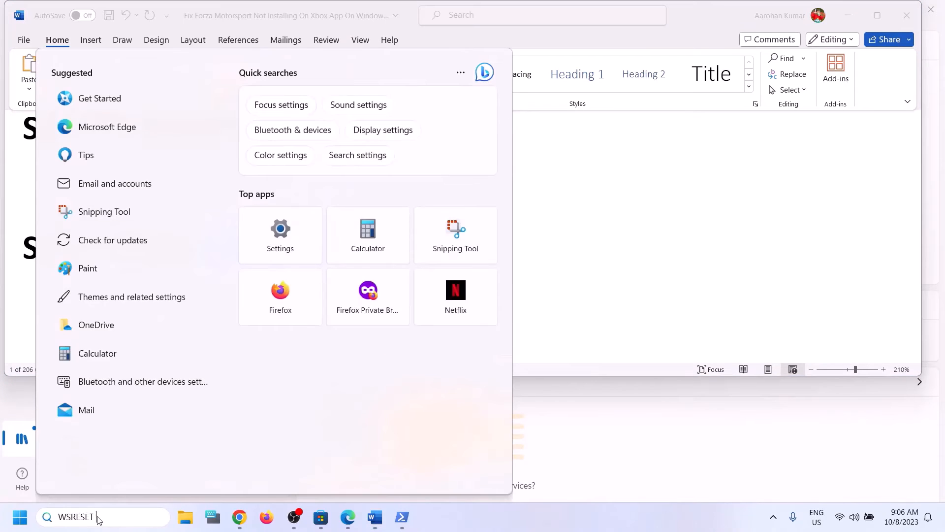
{"action": "left_click", "coordinate": [132, 142]}
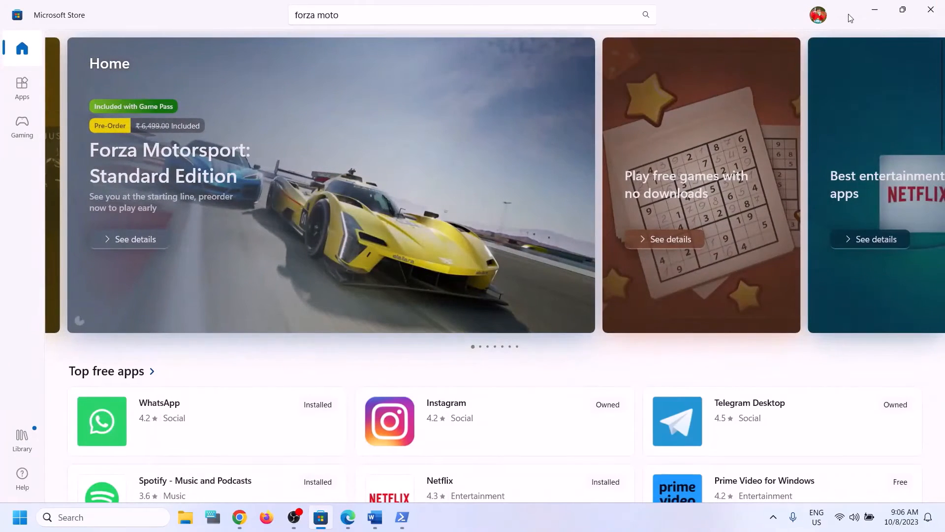
{"action": "left_click", "coordinate": [875, 11]}
- Scroll the Word guide to Step 11 and highlight 'Store' in its heading
{"action": "scroll", "coordinate": [346, 286], "scroll_direction": "down", "scroll_amount": 3}
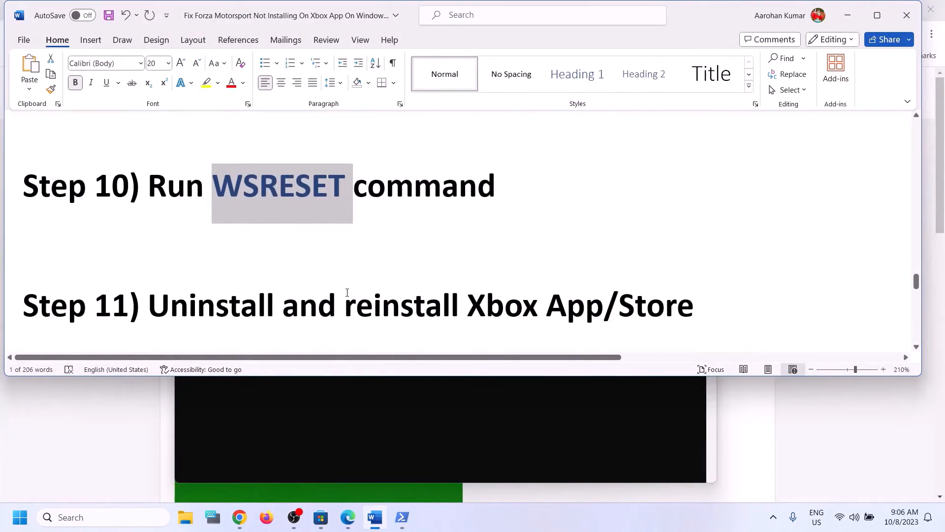
{"action": "scroll", "coordinate": [347, 292], "scroll_direction": "down", "scroll_amount": 2}
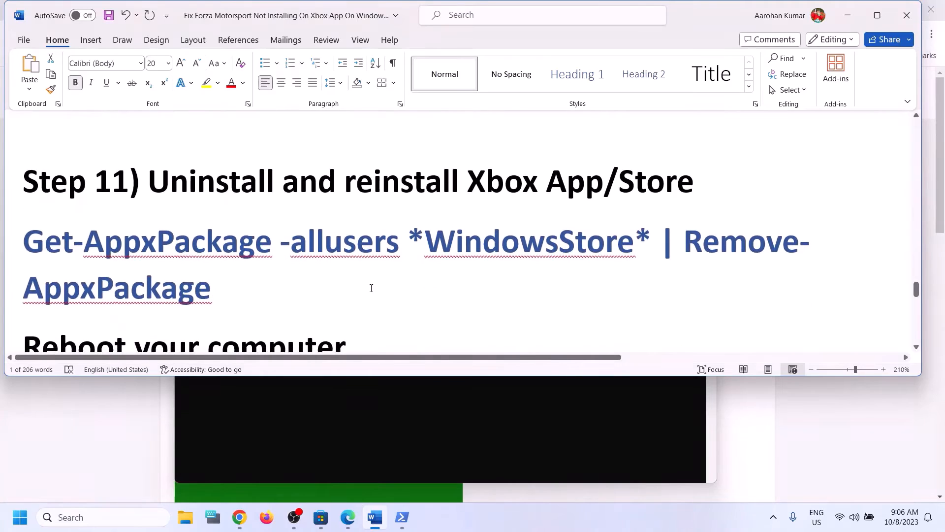
{"action": "left_click_drag", "start_coordinate": [619, 182], "coordinate": [677, 182]}
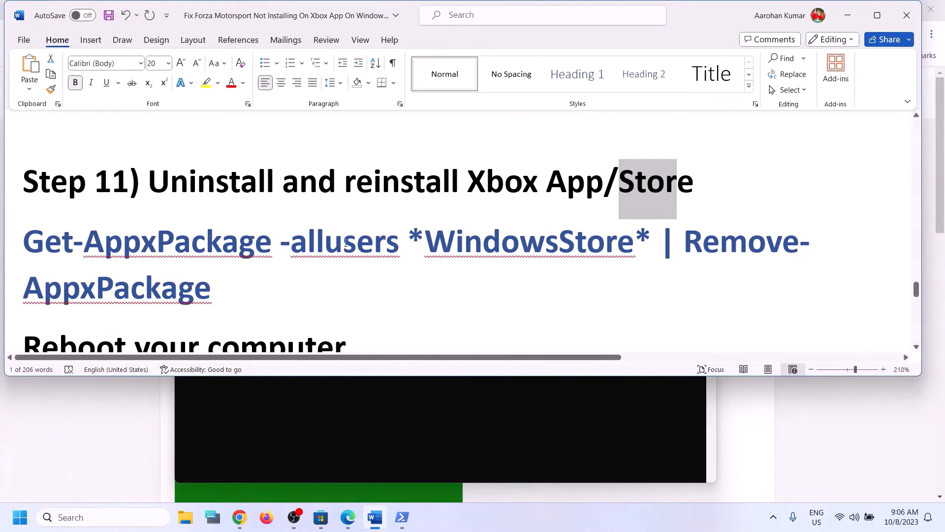
- Uninstall the Xbox app from its Windows search result
{"action": "left_click", "coordinate": [119, 518]}
{"action": "type", "text": "xbox"}
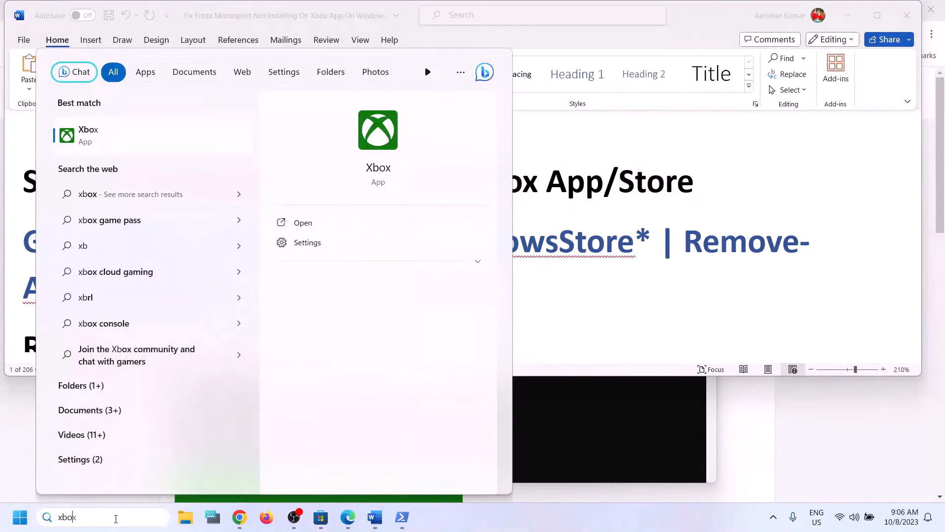
{"action": "right_click", "coordinate": [130, 142]}
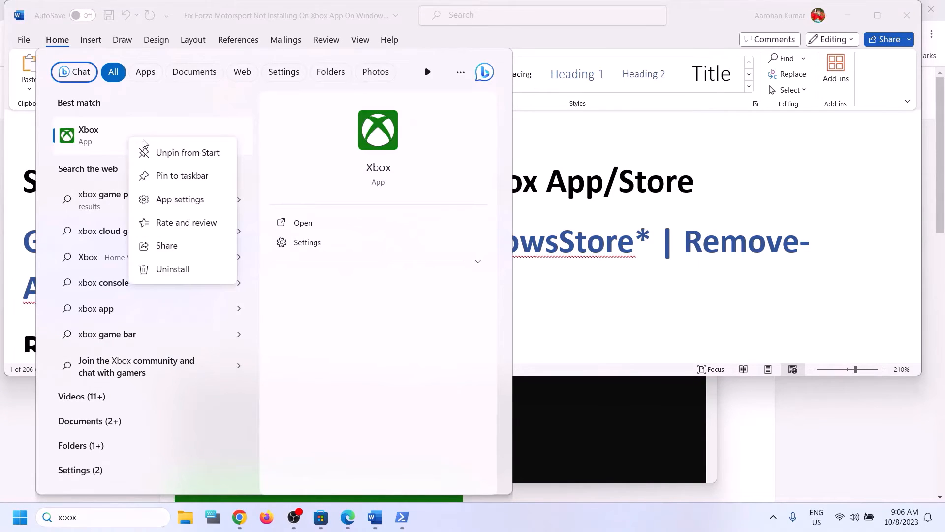
{"action": "left_click", "coordinate": [173, 269]}
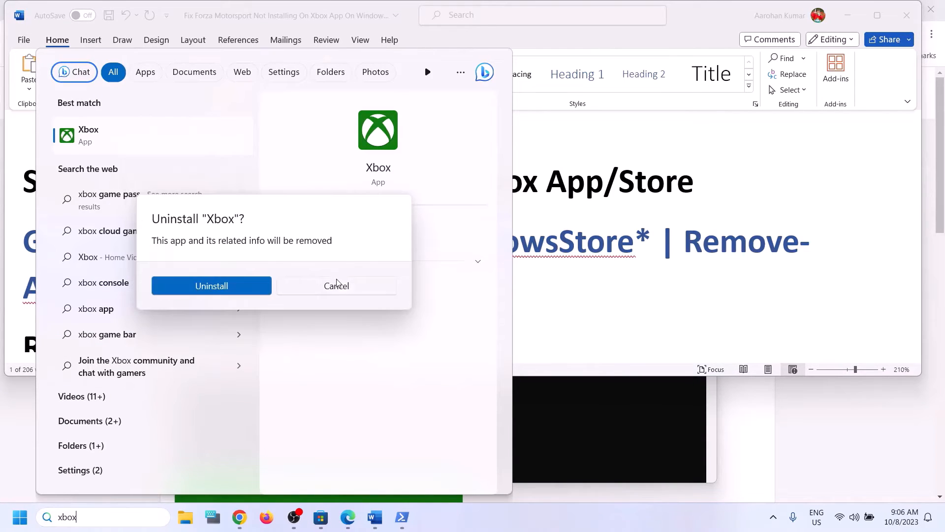
{"action": "left_click", "coordinate": [231, 285]}
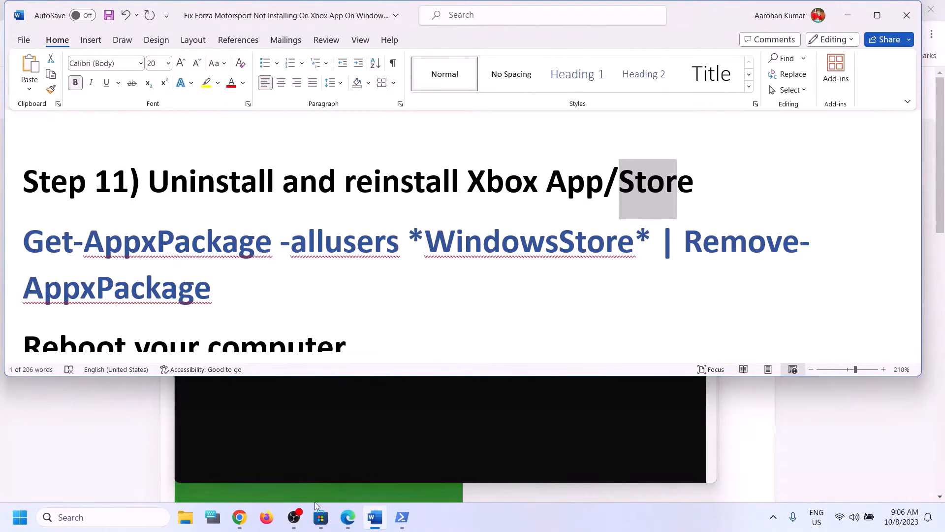
- Search 'xb' in Microsoft Store to open the Xbox app page, then return to Word
{"action": "left_click", "coordinate": [321, 517]}
{"action": "left_click_drag", "start_coordinate": [350, 14], "coordinate": [149, 17]}
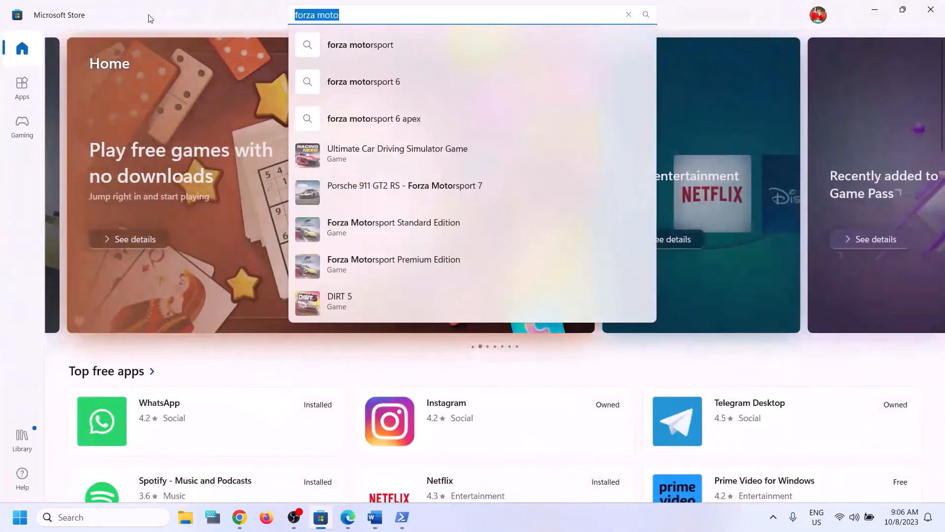
{"action": "type", "text": "xbox"}
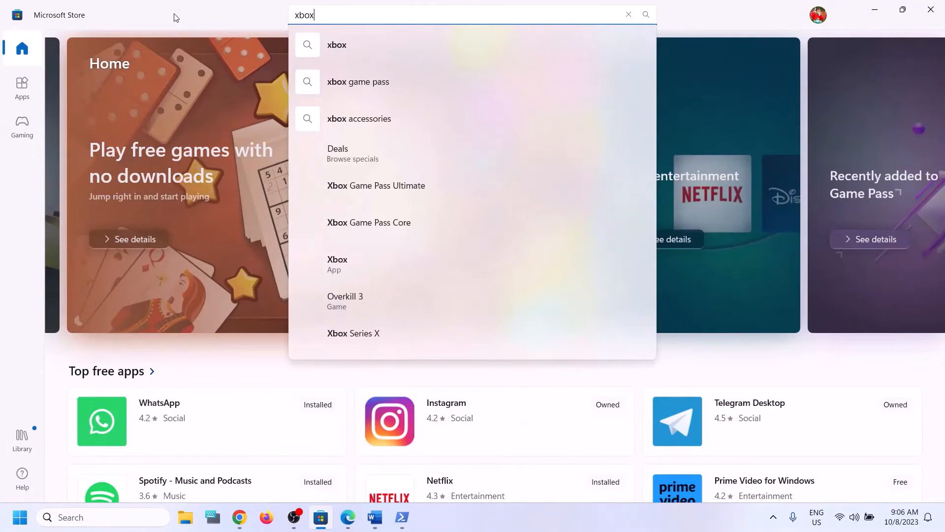
{"action": "left_click", "coordinate": [337, 270]}
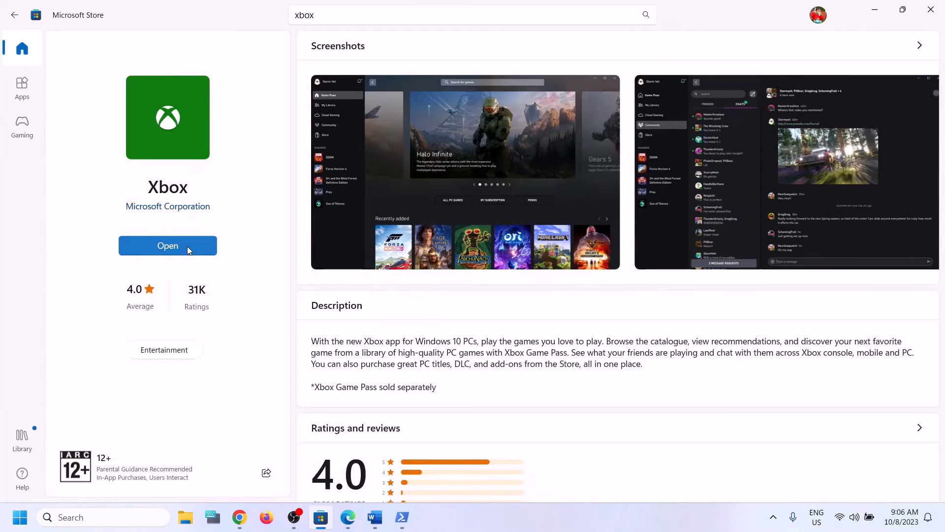
{"action": "left_click", "coordinate": [378, 527]}
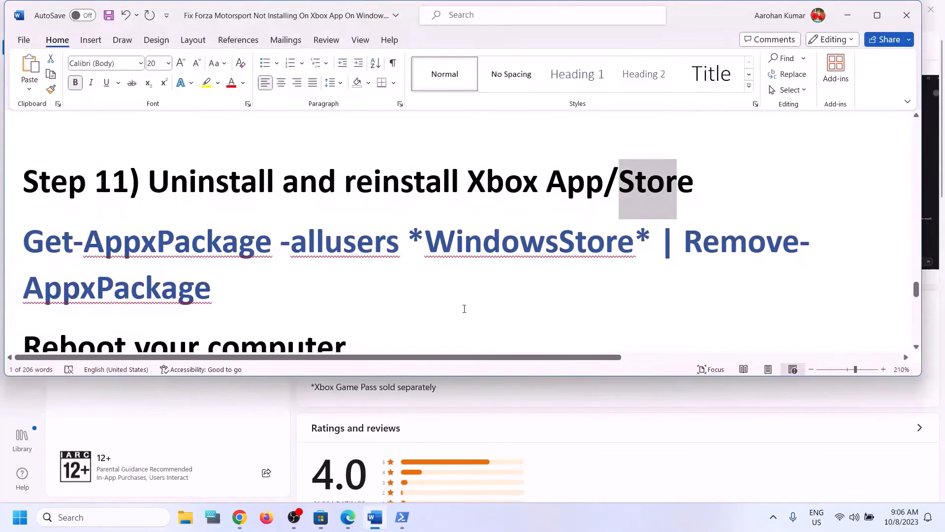
{"action": "scroll", "coordinate": [340, 281], "scroll_direction": "down", "scroll_amount": 1}
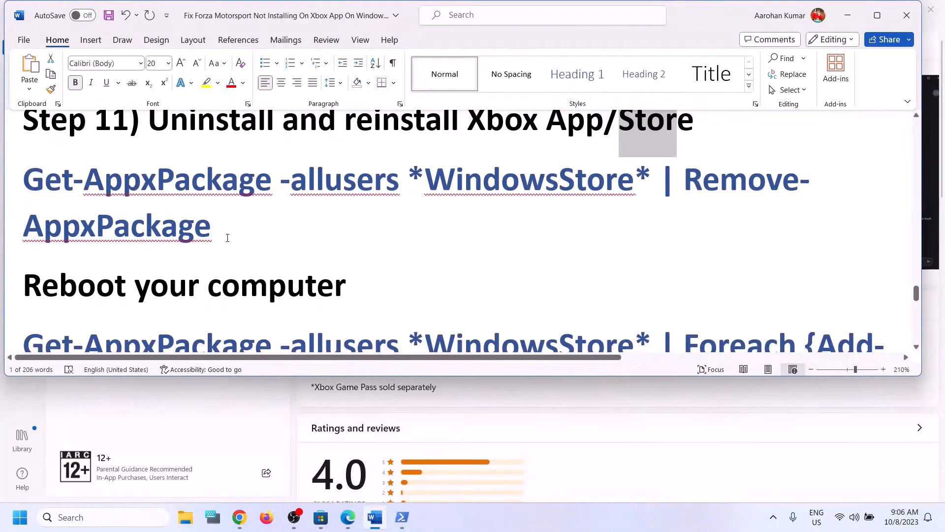
- Copy the Get-AppxPackage … Remove-AppxPackage command from the Word guide
{"action": "triple_click", "coordinate": [40, 187]}
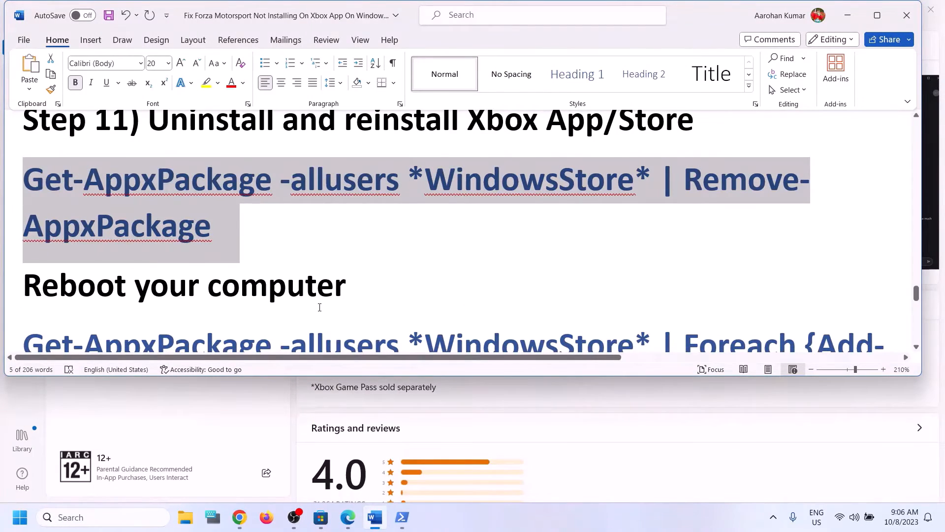
{"action": "scroll", "coordinate": [320, 307], "scroll_direction": "up", "scroll_amount": 1}
{"action": "scroll", "coordinate": [321, 310], "scroll_direction": "down", "scroll_amount": 1}
{"action": "right_click", "coordinate": [125, 213]}
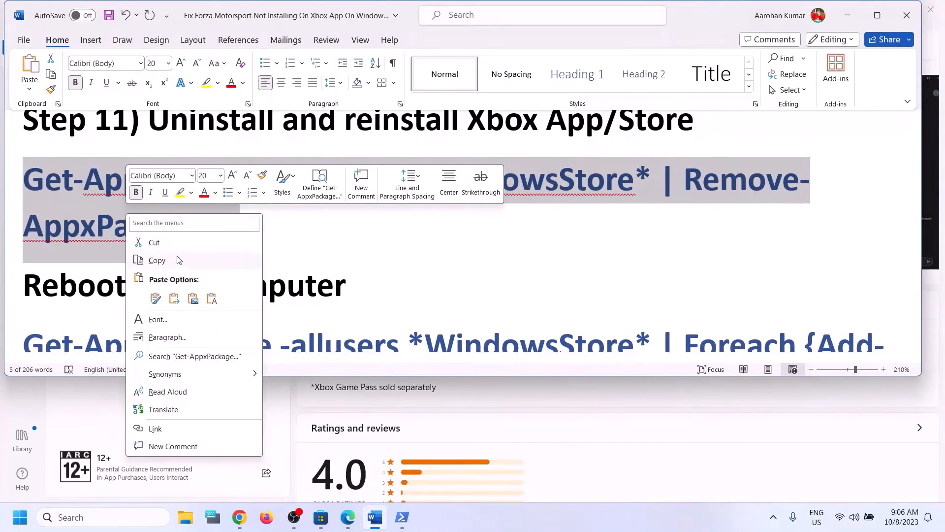
{"action": "left_click", "coordinate": [173, 261]}
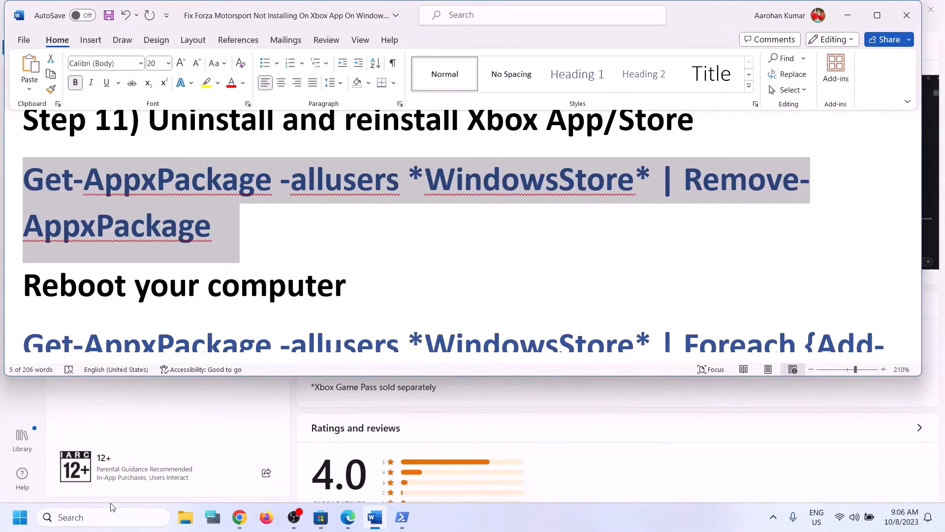
- Paste and run the command in an administrator Windows PowerShell
{"action": "left_click", "coordinate": [100, 518]}
{"action": "type", "text": "po"}
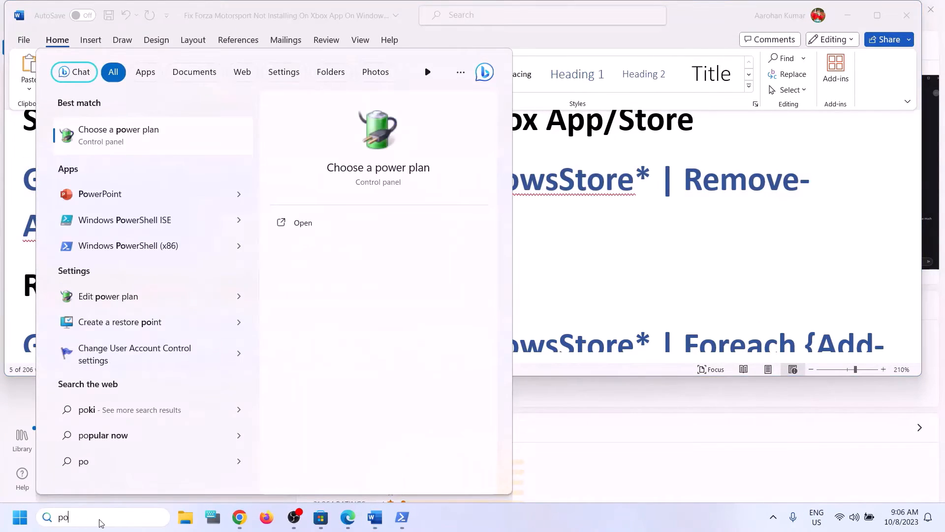
{"action": "type", "text": "wers"}
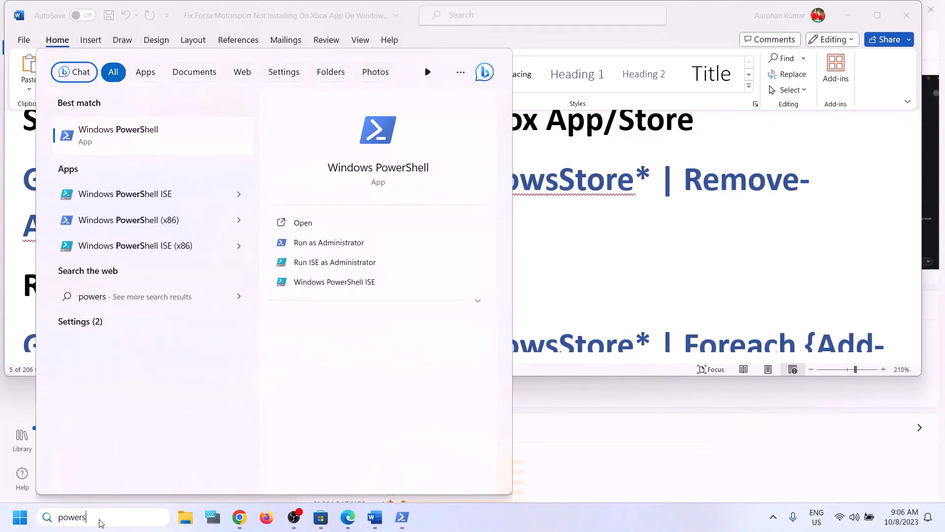
{"action": "type", "text": "hell"}
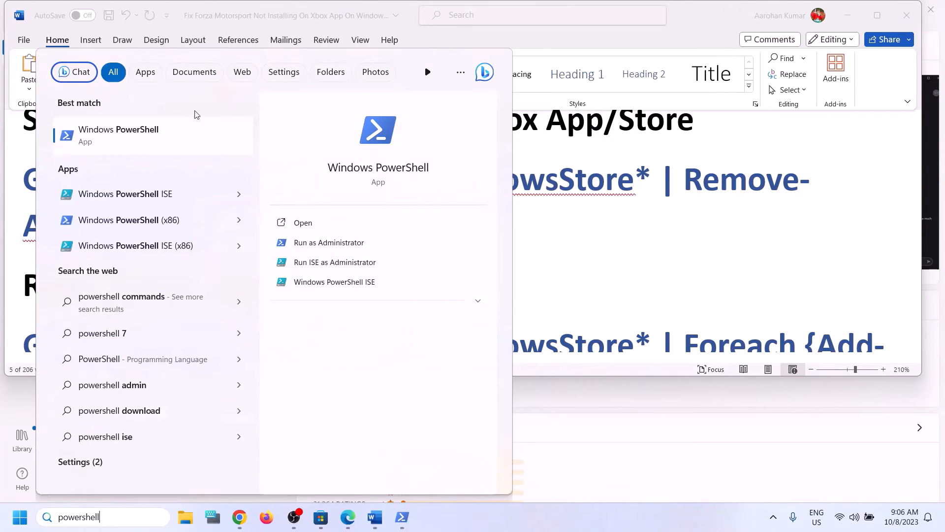
{"action": "right_click", "coordinate": [160, 149]}
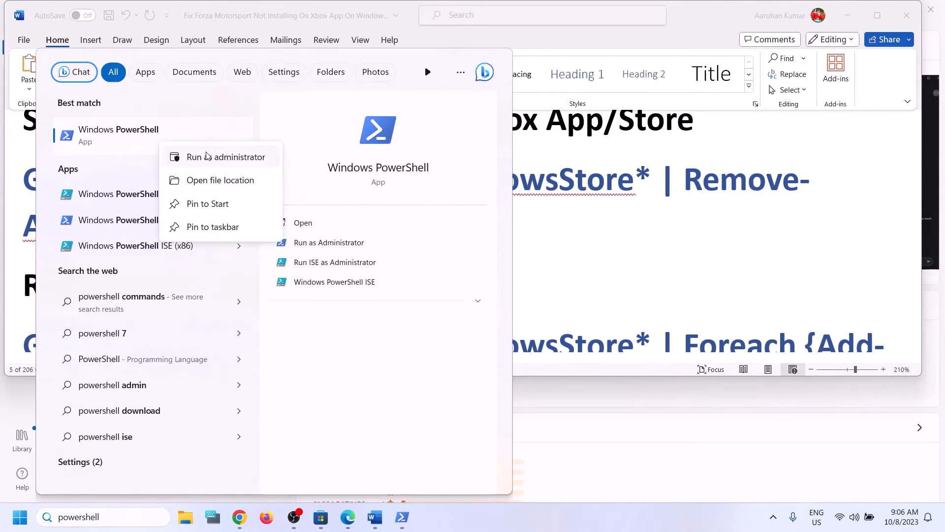
{"action": "left_click", "coordinate": [235, 158]}
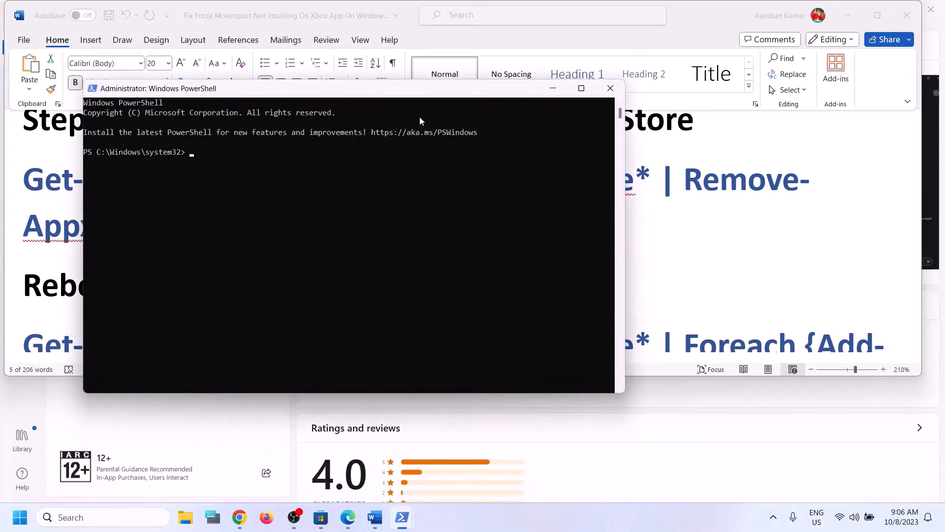
{"action": "left_click_drag", "start_coordinate": [415, 95], "coordinate": [486, 167]}
{"action": "key", "text": "ctrl+v"}
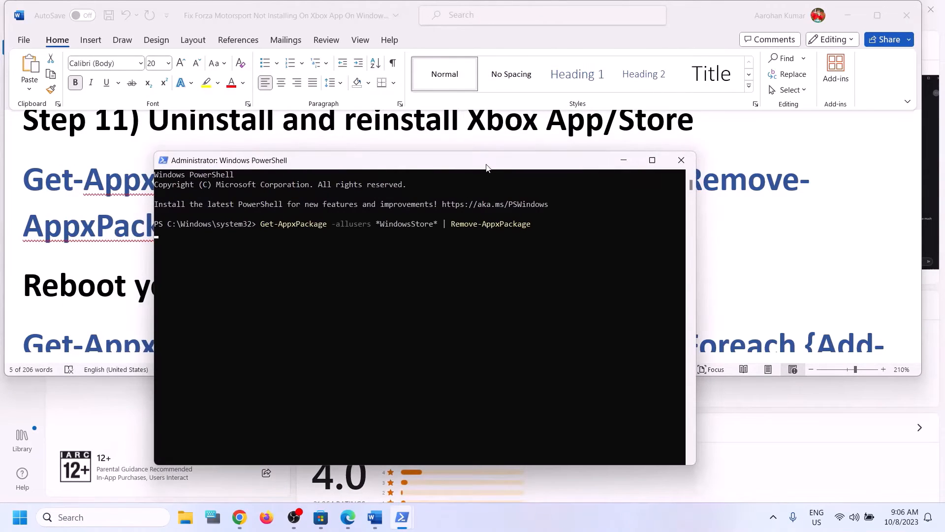
{"action": "key", "text": "Return"}
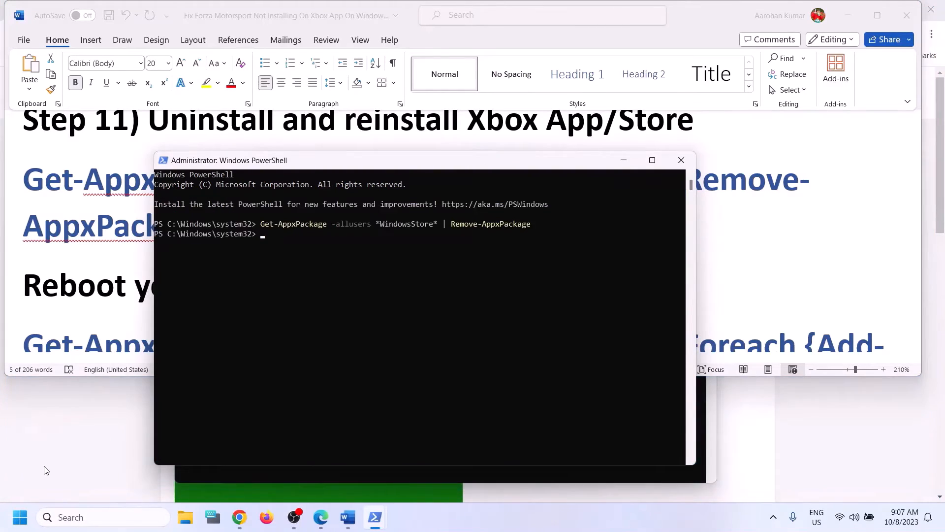
- Bring up the Start power choices and dismiss them without restarting
{"action": "left_click", "coordinate": [21, 517]}
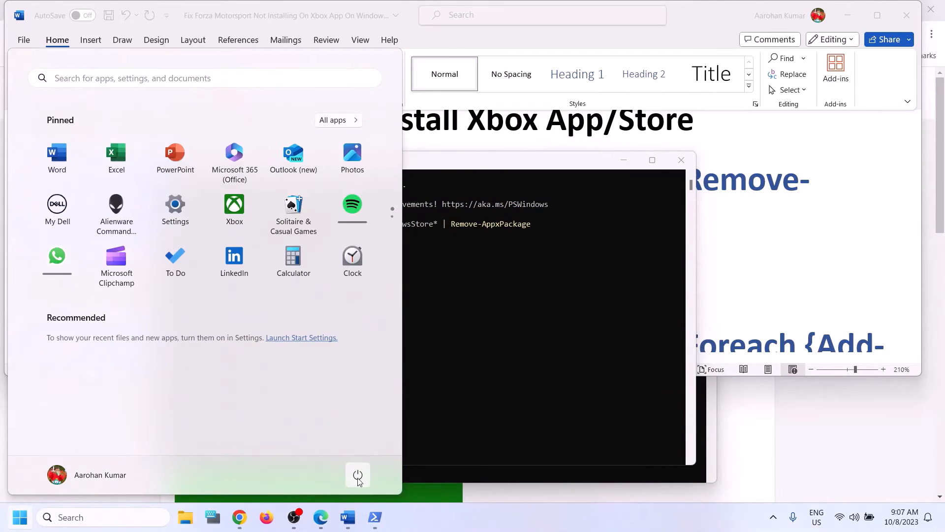
{"action": "left_click", "coordinate": [358, 474]}
{"action": "left_click", "coordinate": [767, 225]}
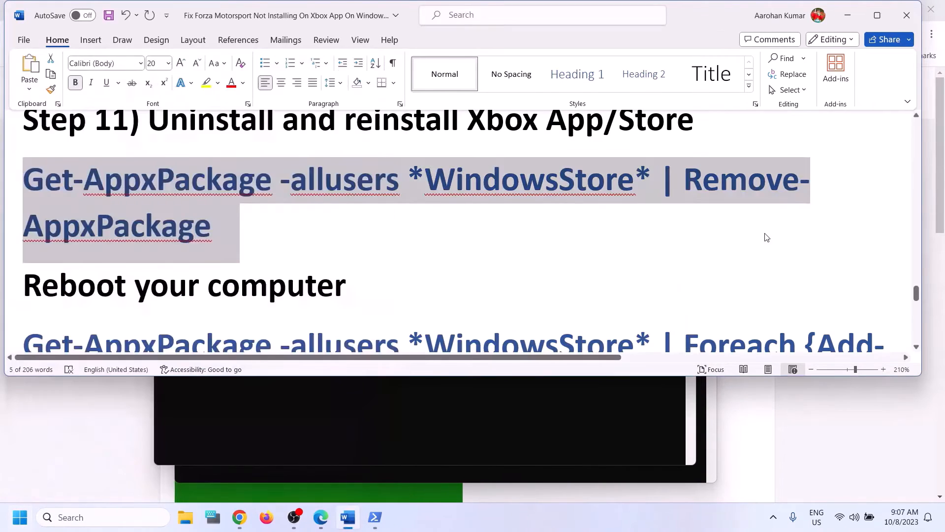
- Copy the Foreach Add-AppxPackage re-register command from the Word guide
{"action": "scroll", "coordinate": [291, 244], "scroll_direction": "down", "scroll_amount": 2}
{"action": "scroll", "coordinate": [597, 281], "scroll_direction": "down", "scroll_amount": 1}
{"action": "left_click_drag", "start_coordinate": [655, 256], "coordinate": [22, 160]}
{"action": "right_click", "coordinate": [74, 173]}
{"action": "left_click", "coordinate": [103, 219]}
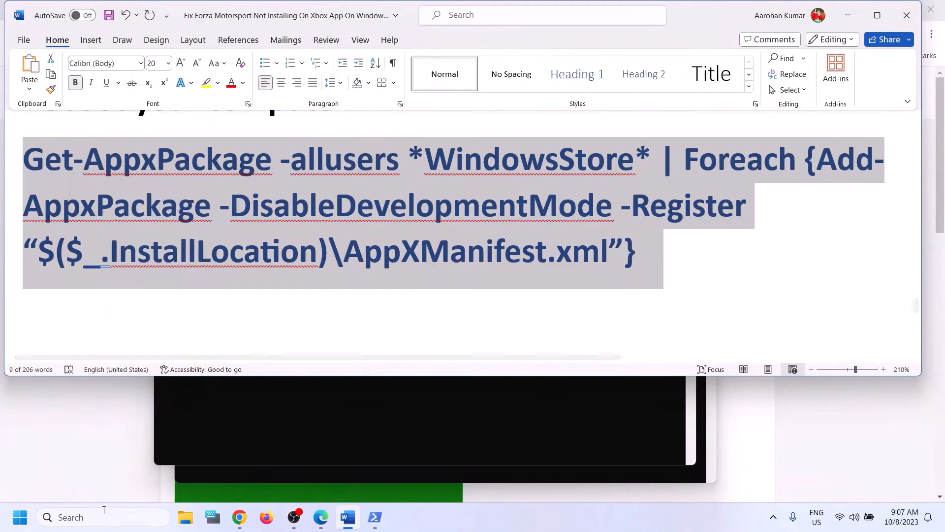
- Run the re-register command in administrator PowerShell, then close PowerShell
{"action": "left_click", "coordinate": [103, 517]}
{"action": "type", "text": "power"}
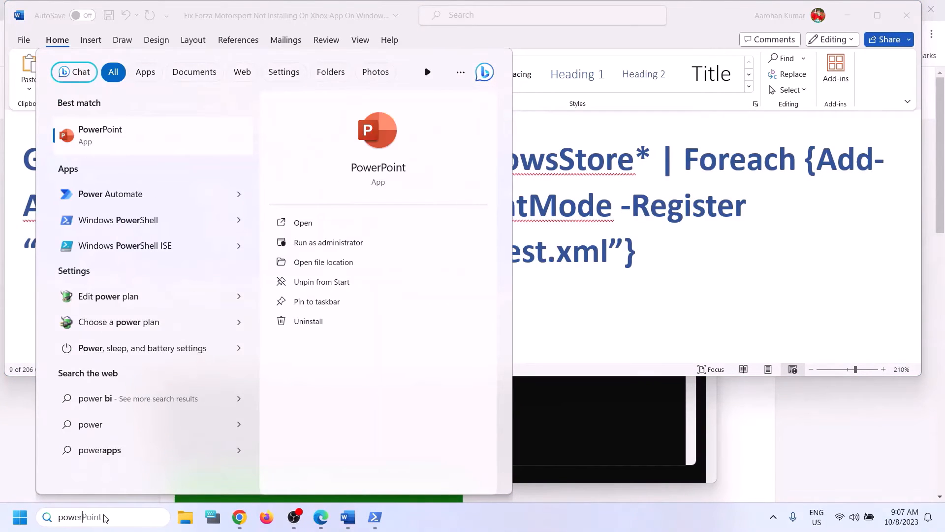
{"action": "type", "text": "shell"}
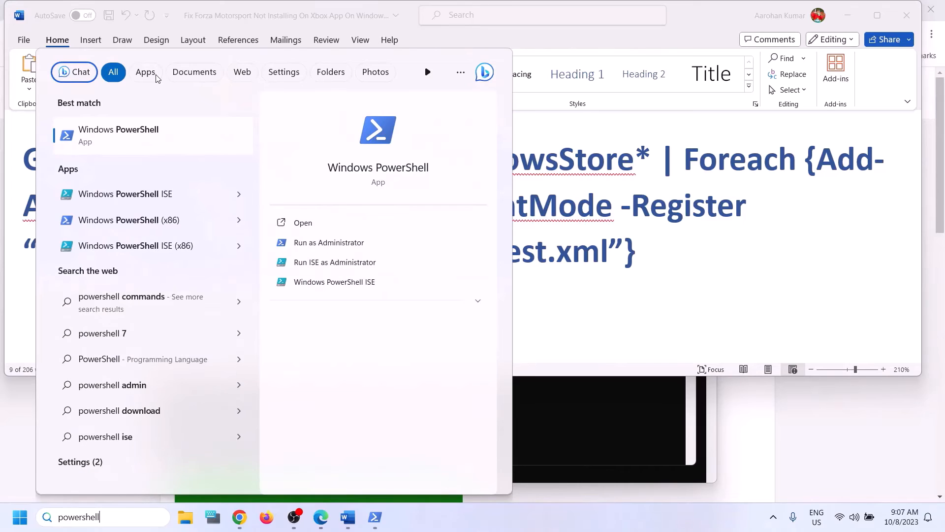
{"action": "right_click", "coordinate": [116, 147]}
{"action": "left_click", "coordinate": [183, 160]}
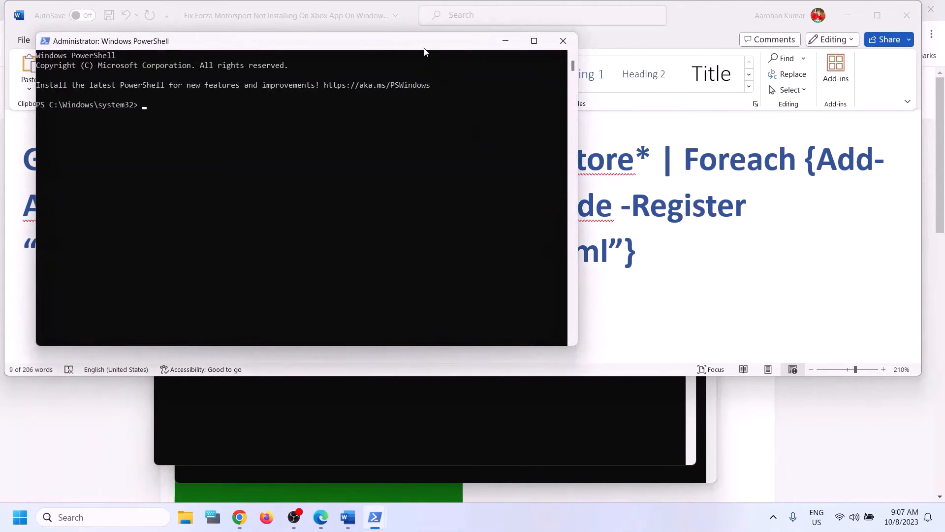
{"action": "left_click_drag", "start_coordinate": [425, 51], "coordinate": [543, 133]}
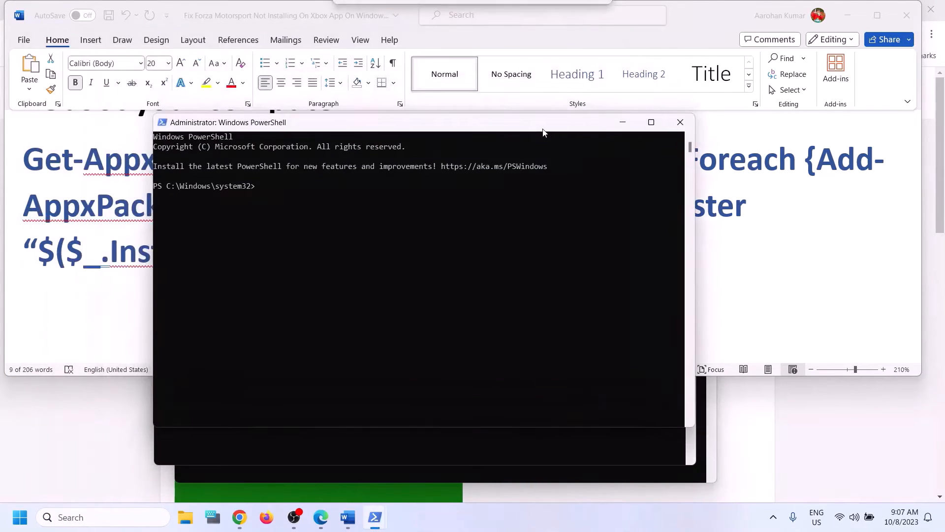
{"action": "key", "text": "ctrl+v"}
{"action": "key", "text": "Return"}
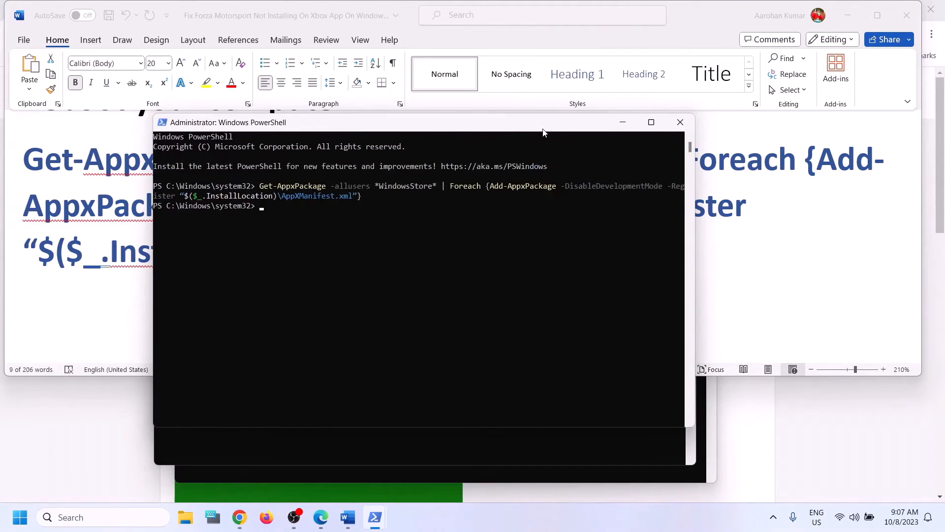
{"action": "left_click", "coordinate": [685, 123]}
- Launch Microsoft Store from a 'store' search, then return to Word
{"action": "left_click", "coordinate": [146, 519]}
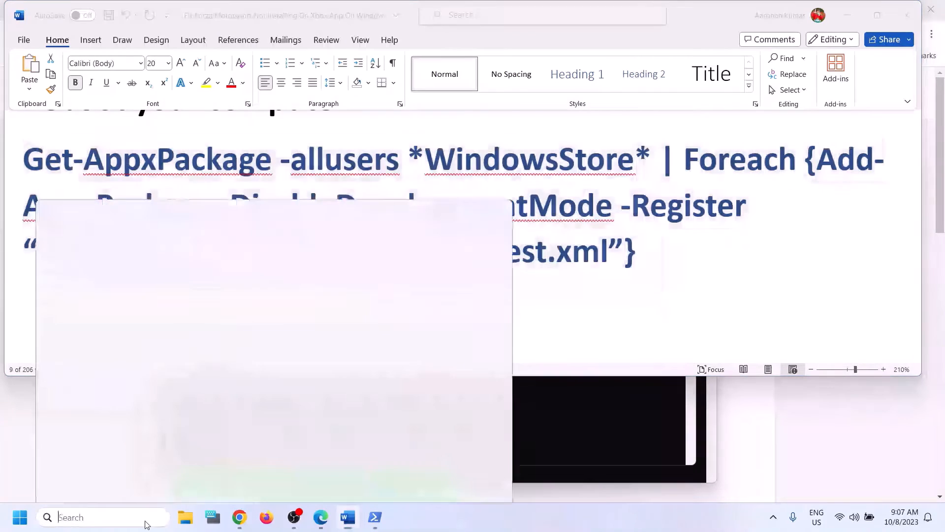
{"action": "type", "text": "store"}
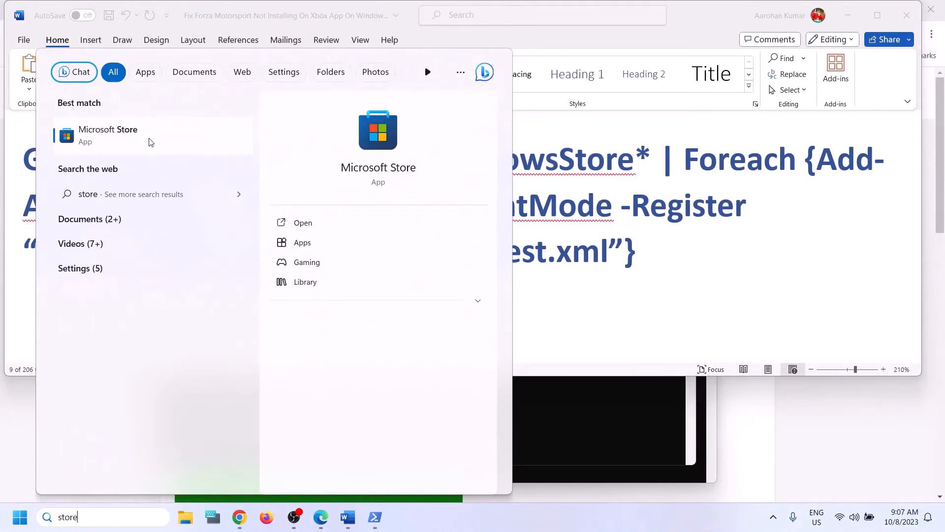
{"action": "left_click", "coordinate": [146, 140]}
{"action": "right_click", "coordinate": [403, 518]}
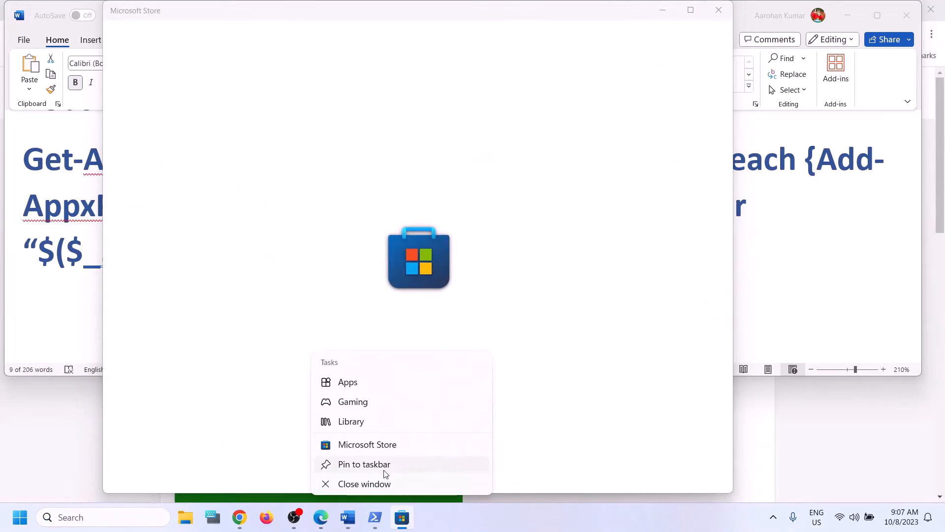
{"action": "left_click", "coordinate": [54, 245]}
- Scroll the Word guide to the Step 12 heading and select it
{"action": "triple_click", "coordinate": [53, 245]}
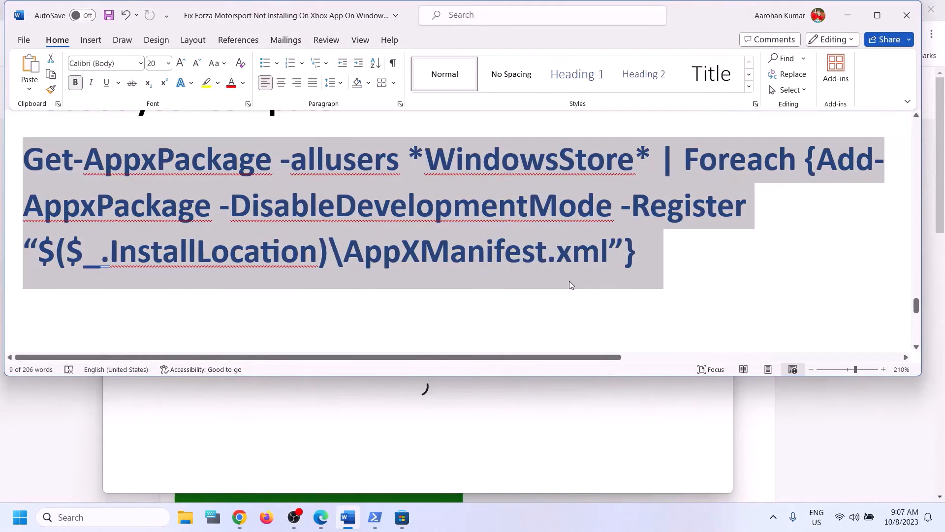
{"action": "scroll", "coordinate": [570, 283], "scroll_direction": "up", "scroll_amount": 1}
{"action": "scroll", "coordinate": [570, 281], "scroll_direction": "down", "scroll_amount": 2}
{"action": "scroll", "coordinate": [570, 280], "scroll_direction": "down", "scroll_amount": 1}
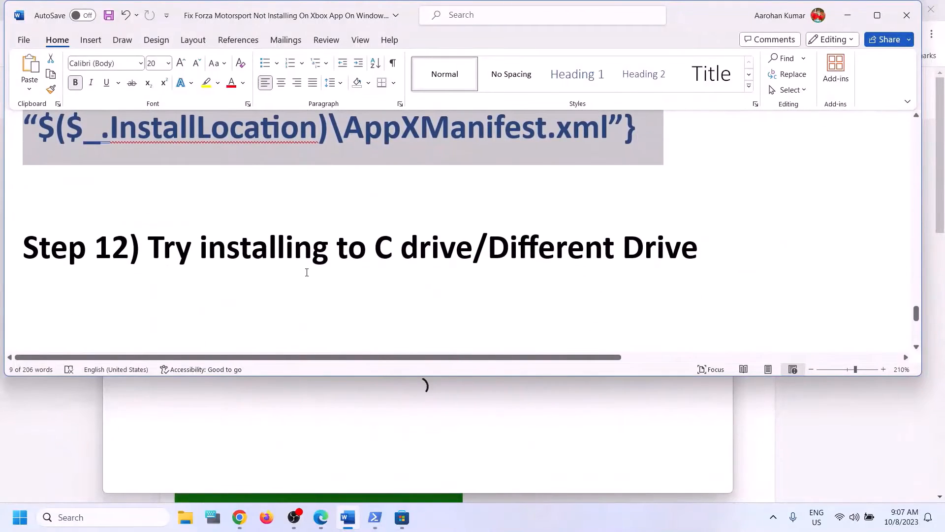
{"action": "left_click_drag", "start_coordinate": [159, 245], "coordinate": [669, 252]}
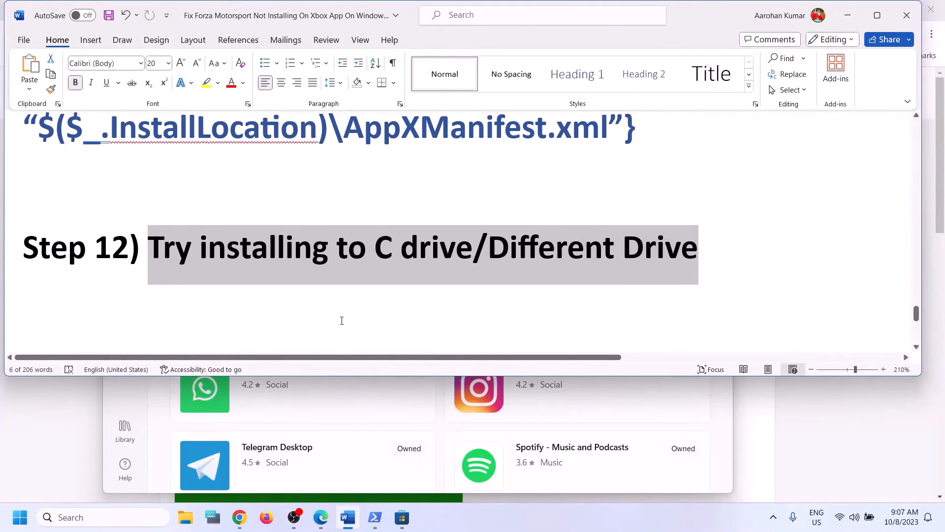
{"action": "left_click", "coordinate": [18, 521]}
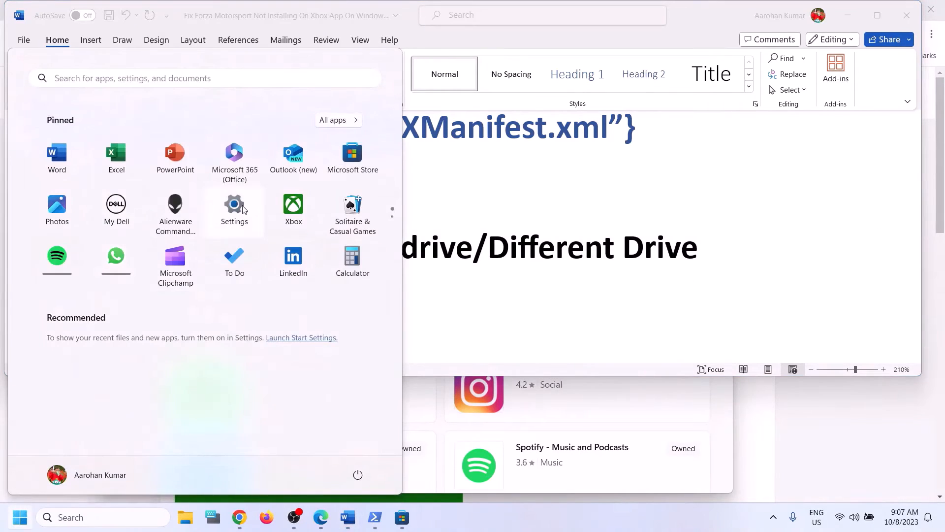
- Go to System > Storage > Where new content is saved in Settings
{"action": "left_click", "coordinate": [235, 205]}
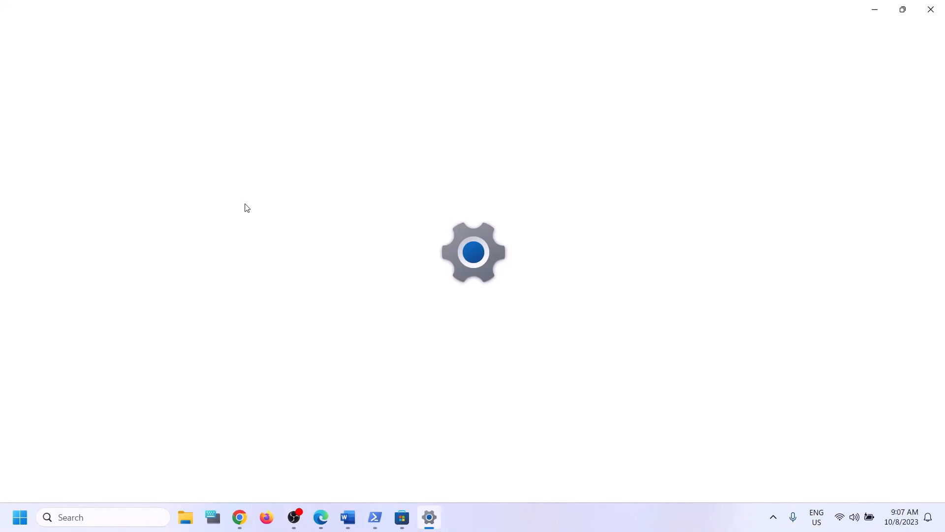
{"action": "left_click", "coordinate": [47, 157]}
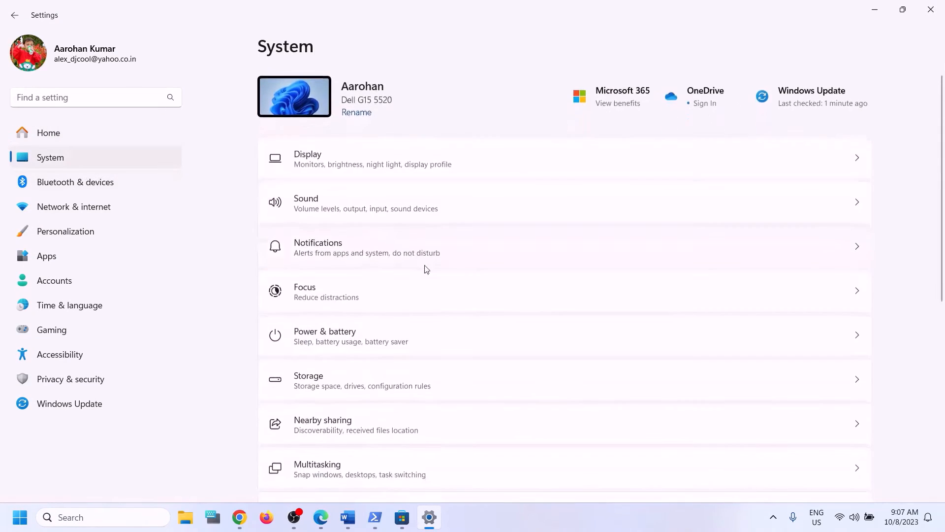
{"action": "scroll", "coordinate": [406, 359], "scroll_direction": "down", "scroll_amount": 2}
{"action": "left_click", "coordinate": [364, 321]}
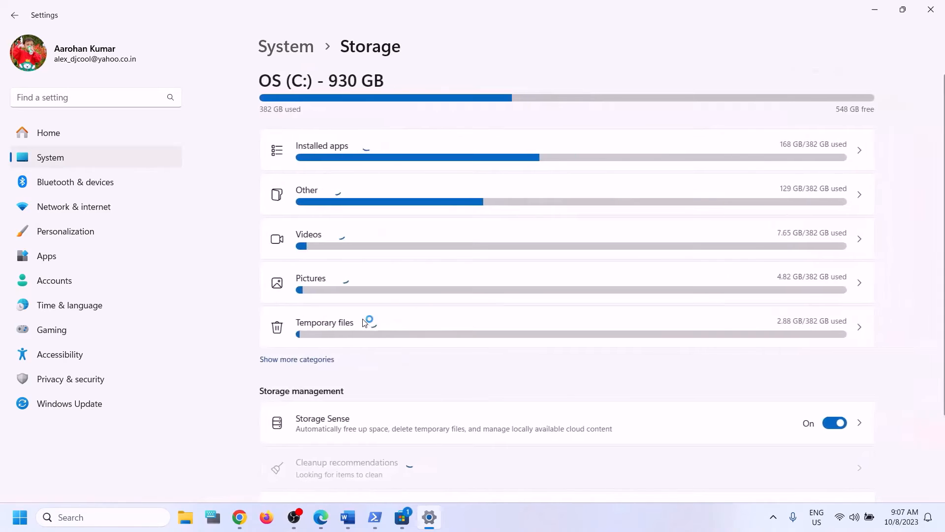
{"action": "scroll", "coordinate": [443, 367], "scroll_direction": "down", "scroll_amount": 5}
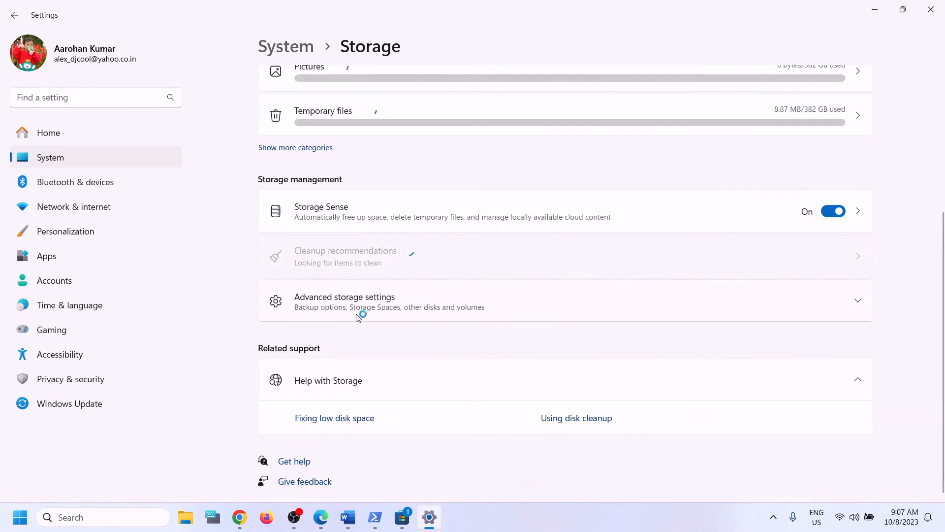
{"action": "left_click", "coordinate": [341, 305]}
{"action": "scroll", "coordinate": [401, 353], "scroll_direction": "down", "scroll_amount": 2}
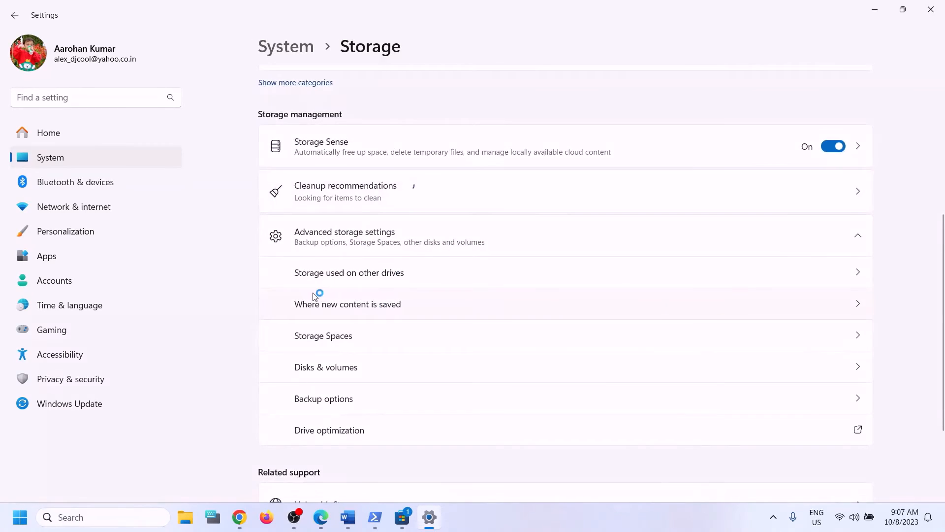
{"action": "left_click", "coordinate": [375, 305]}
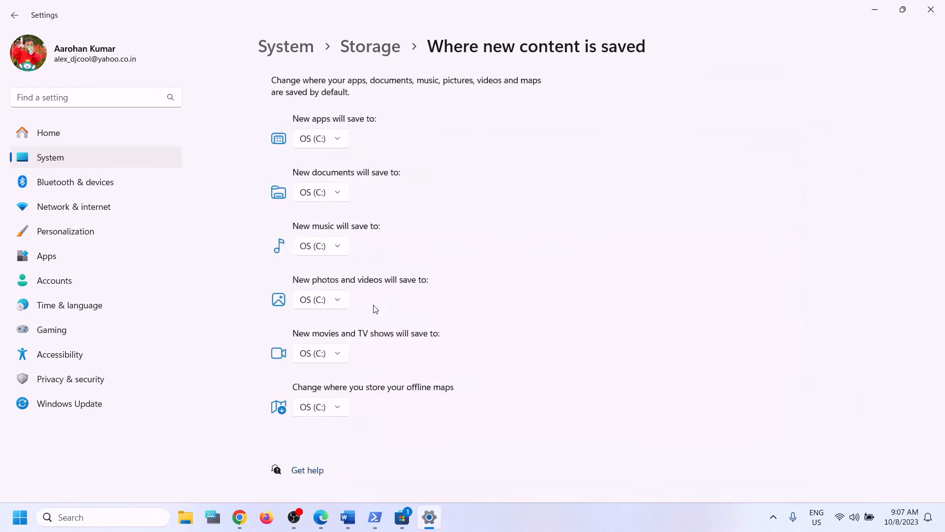
- Set new apps to save to Local Disk (D:) and apply
{"action": "left_click", "coordinate": [335, 143]}
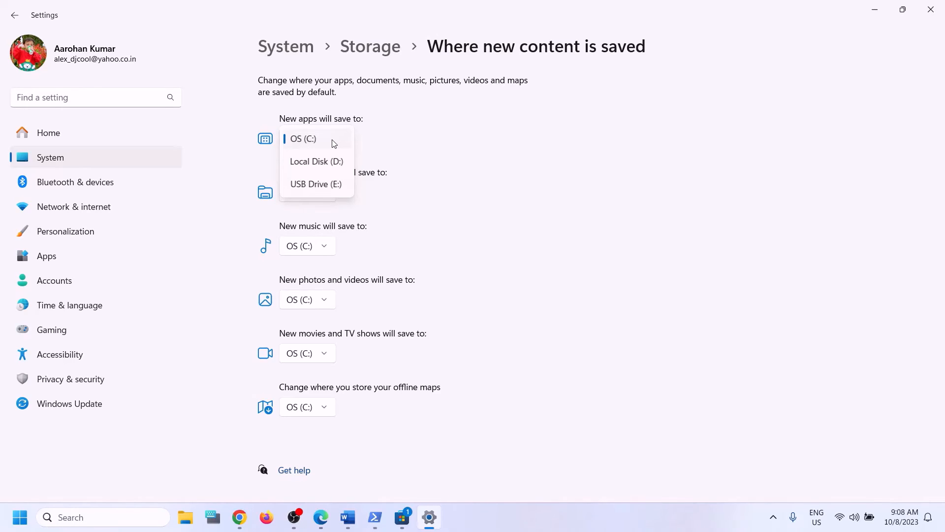
{"action": "left_click", "coordinate": [321, 165]}
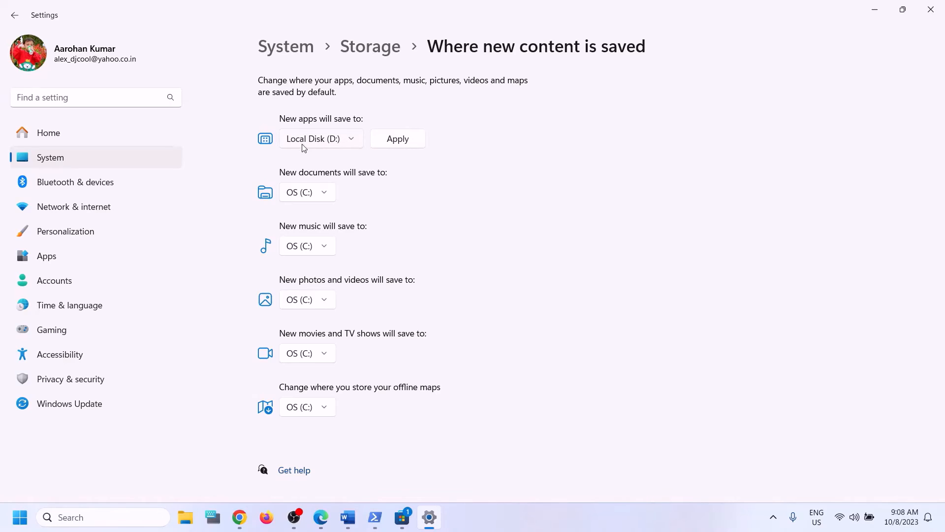
{"action": "left_click", "coordinate": [352, 140]}
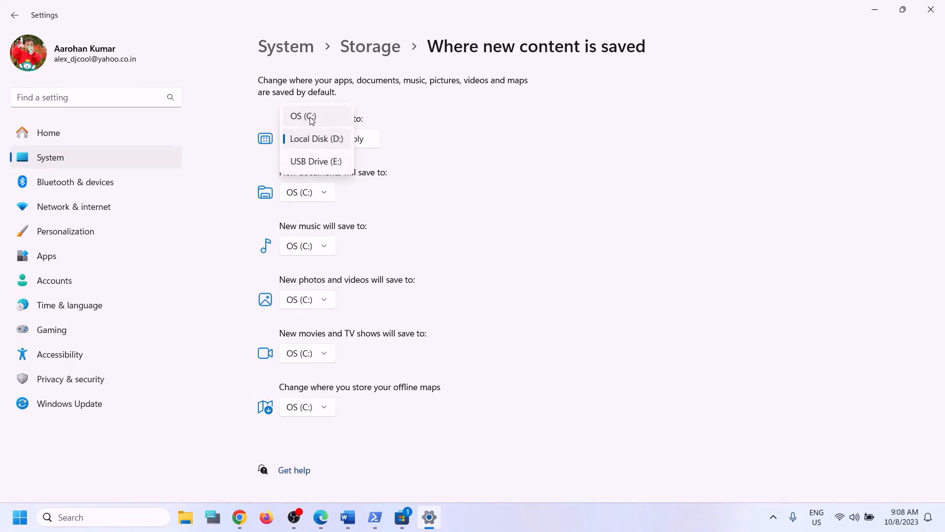
{"action": "left_click", "coordinate": [312, 118]}
{"action": "left_click", "coordinate": [335, 141]}
{"action": "left_click", "coordinate": [318, 162]}
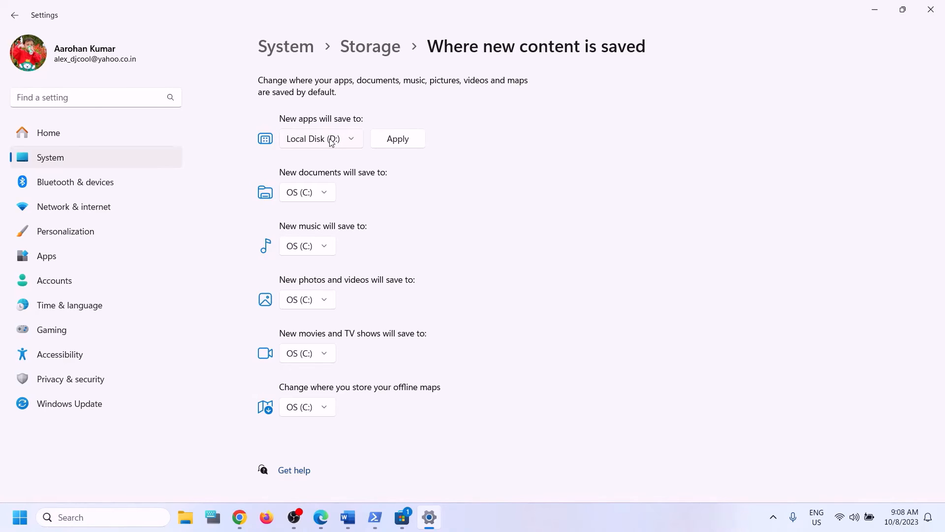
{"action": "left_click", "coordinate": [398, 138]}
- Switch new apps back to OS (C:), apply, and close Settings
{"action": "left_click", "coordinate": [335, 139]}
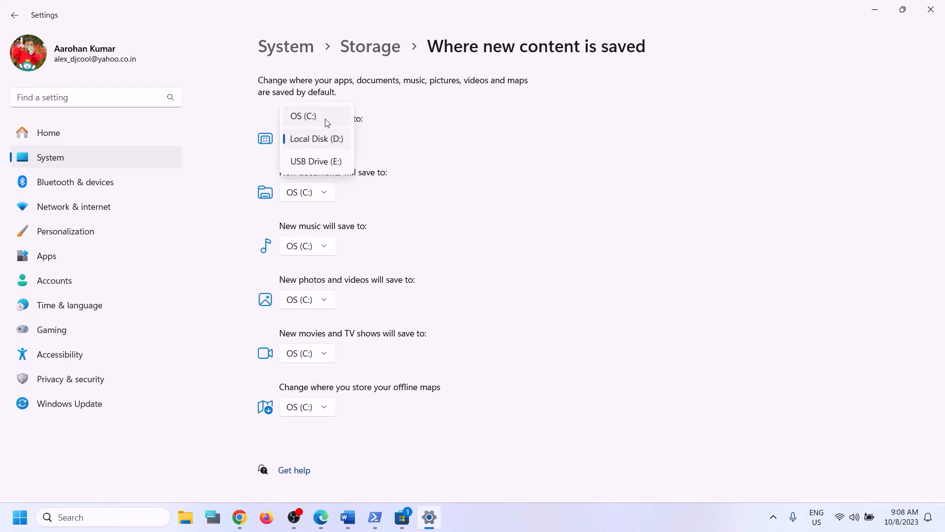
{"action": "left_click", "coordinate": [327, 118]}
{"action": "left_click", "coordinate": [384, 143]}
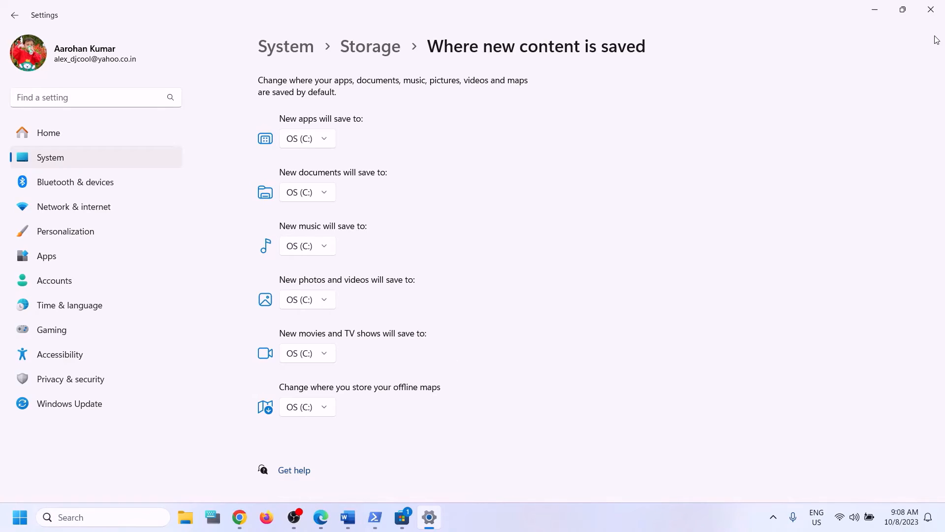
{"action": "left_click", "coordinate": [932, 11]}
{"action": "scroll", "coordinate": [399, 298], "scroll_direction": "down", "scroll_amount": 3}
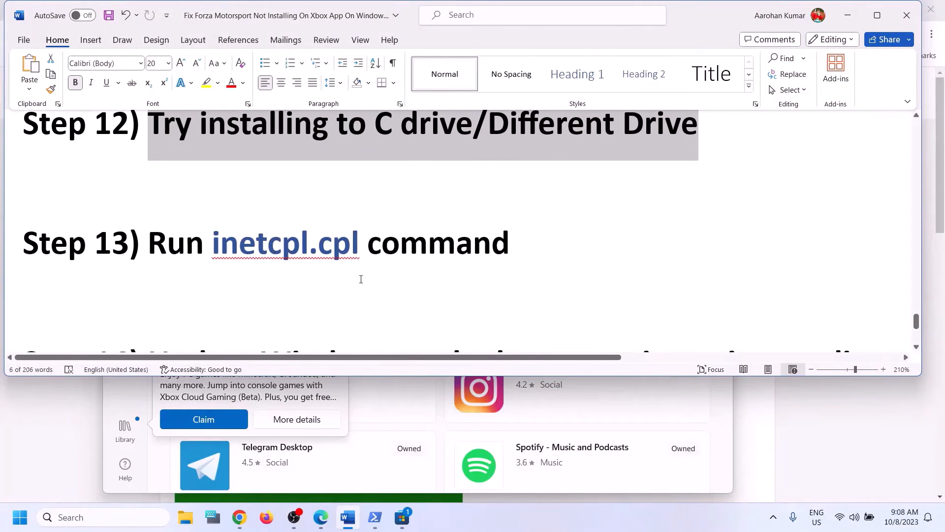
{"action": "double_click", "coordinate": [356, 245]}
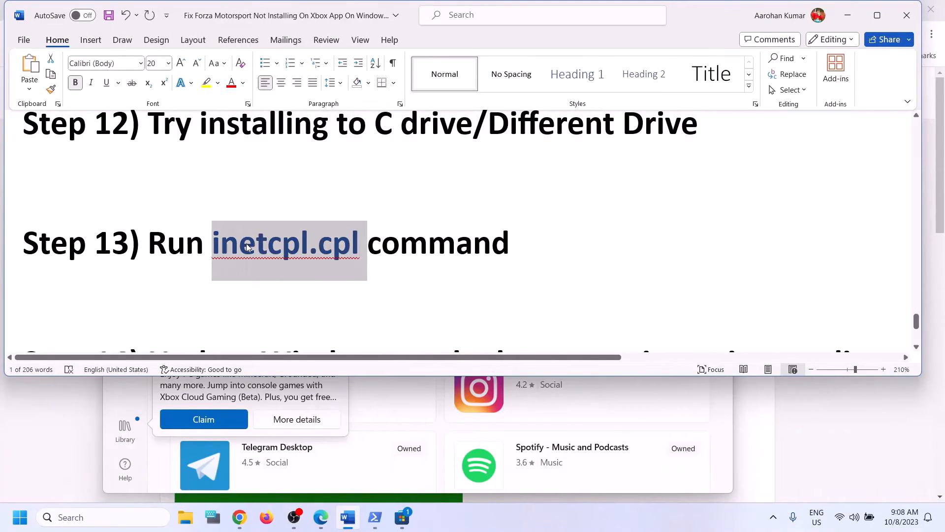
{"action": "key", "text": "ctrl+c"}
{"action": "left_click", "coordinate": [129, 522]}
{"action": "key", "text": "ctrl+v"}
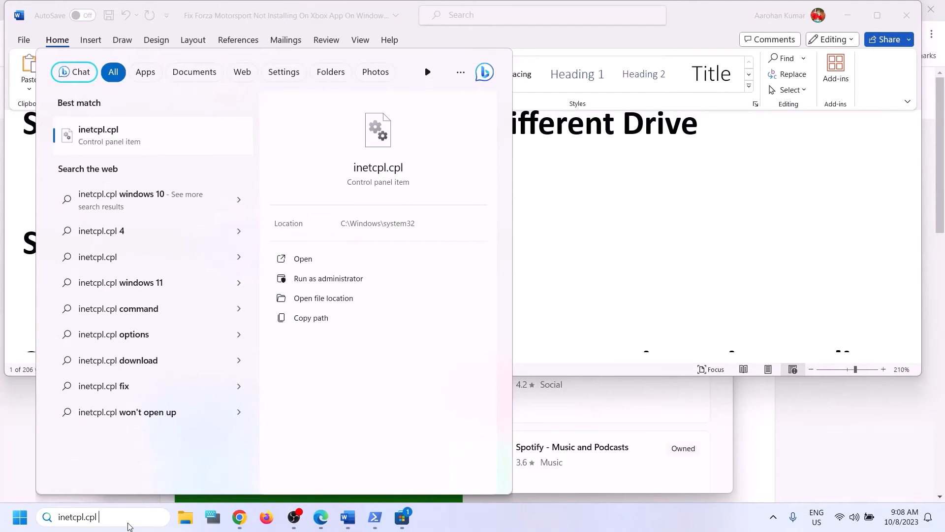
{"action": "left_click", "coordinate": [140, 141]}
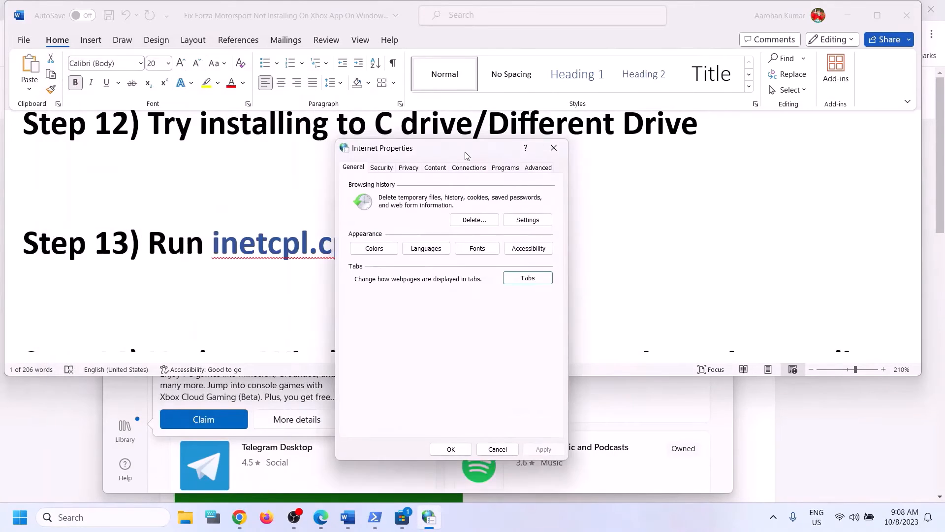
{"action": "left_click", "coordinate": [543, 175]}
{"action": "scroll", "coordinate": [478, 304], "scroll_direction": "down", "scroll_amount": 15}
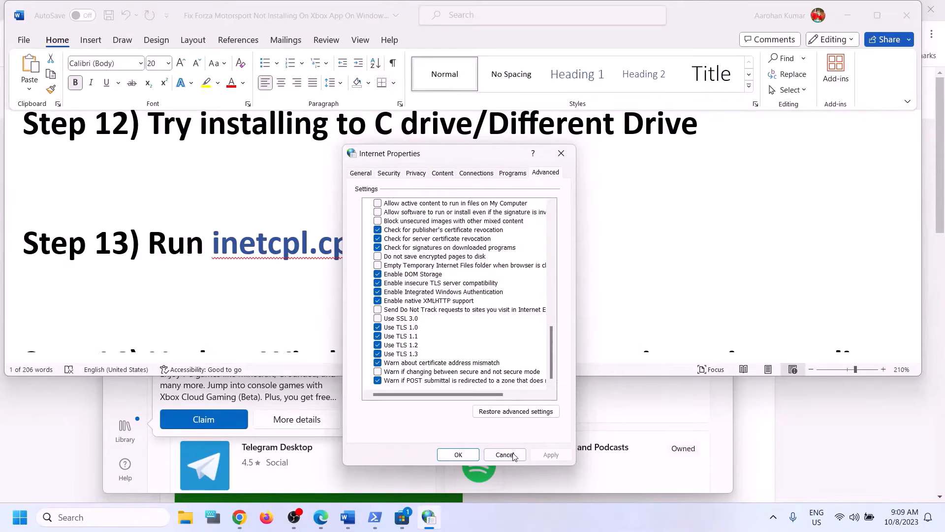
{"action": "left_click", "coordinate": [442, 457]}
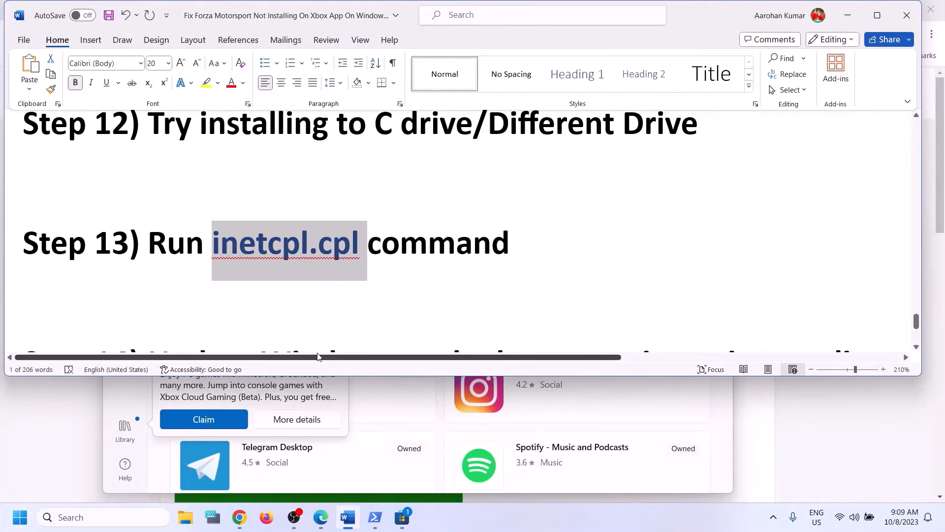
- Select Step 14's windows10 and windows11 media creation tool links, then minimise Word
{"action": "scroll", "coordinate": [355, 311], "scroll_direction": "down", "scroll_amount": 2}
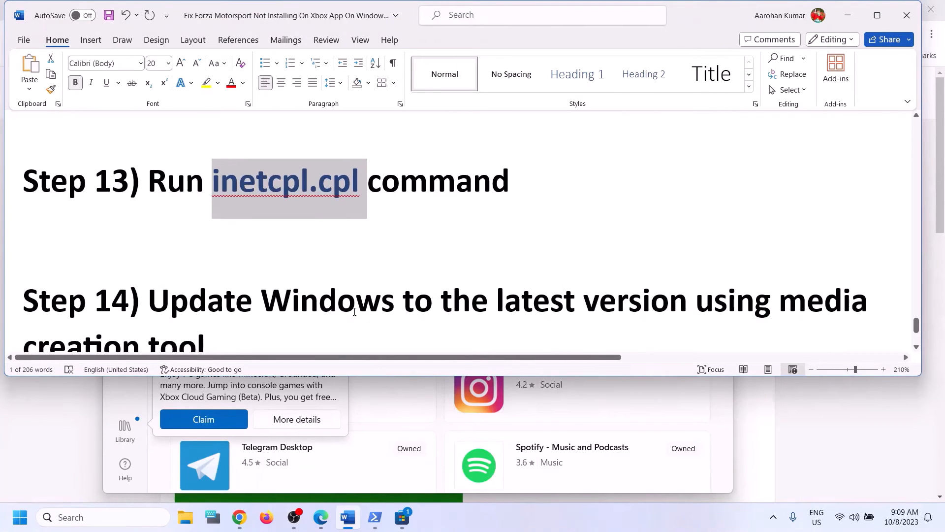
{"action": "scroll", "coordinate": [354, 311], "scroll_direction": "down", "scroll_amount": 4}
{"action": "scroll", "coordinate": [355, 312], "scroll_direction": "up", "scroll_amount": 2}
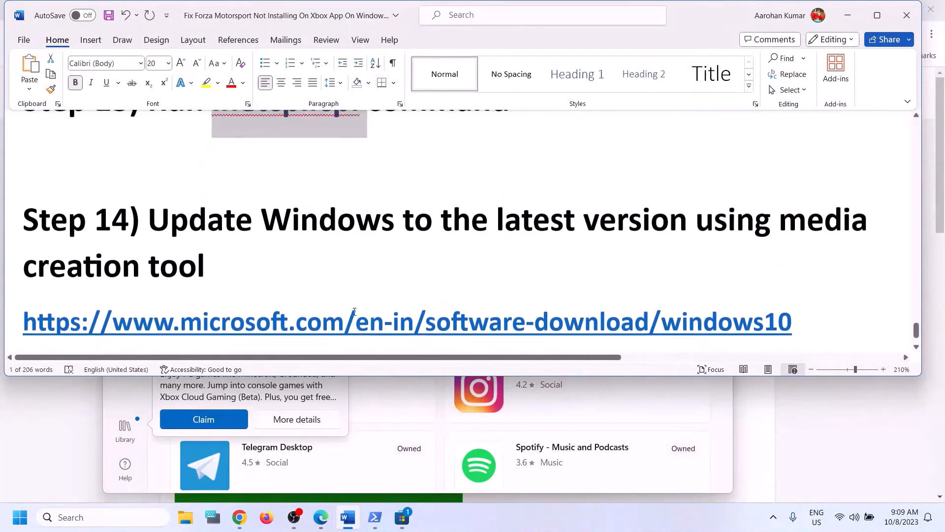
{"action": "scroll", "coordinate": [355, 312], "scroll_direction": "down", "scroll_amount": 2}
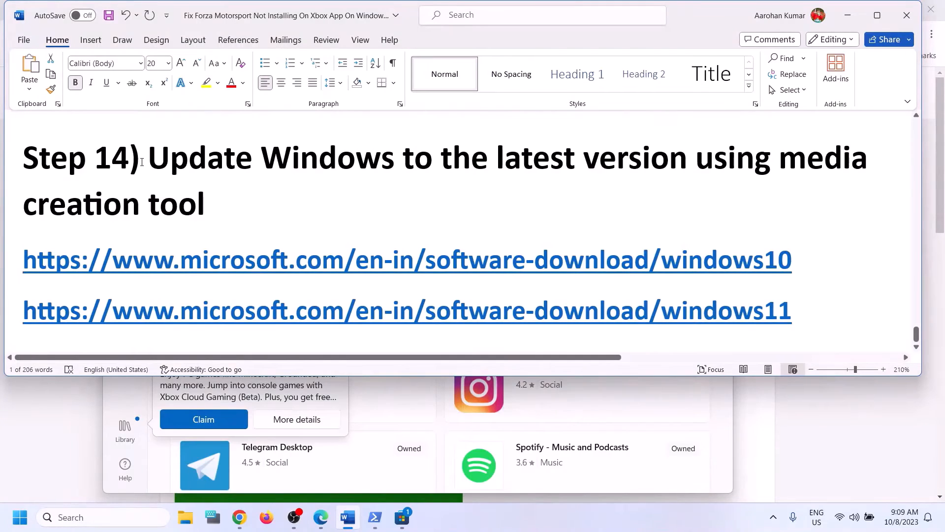
{"action": "left_click_drag", "start_coordinate": [151, 159], "coordinate": [729, 192]}
{"action": "left_click", "coordinate": [434, 220]}
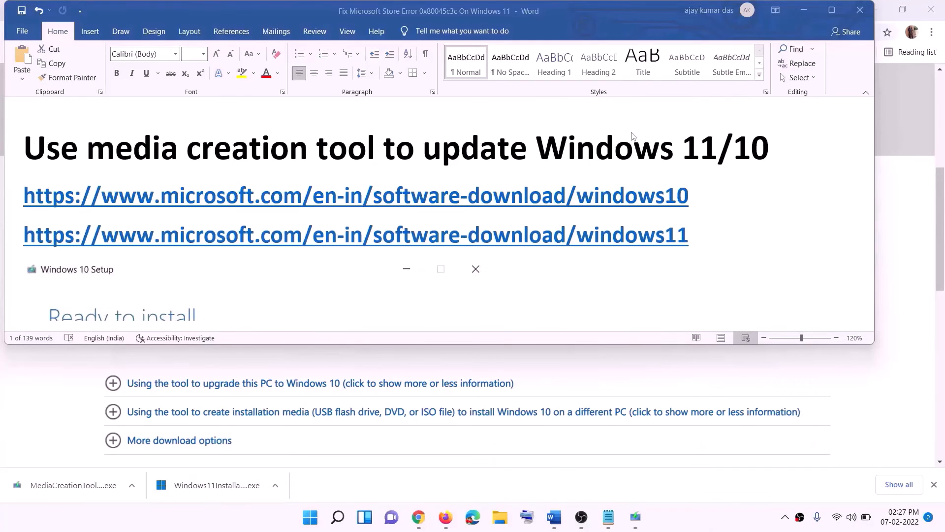
{"action": "left_click", "coordinate": [697, 197]}
{"action": "triple_click", "coordinate": [525, 206]}
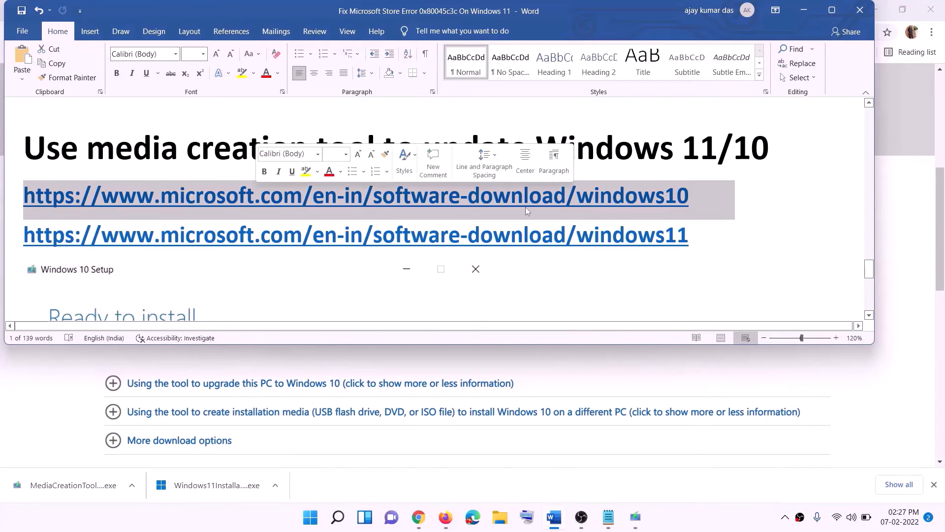
{"action": "triple_click", "coordinate": [703, 237]}
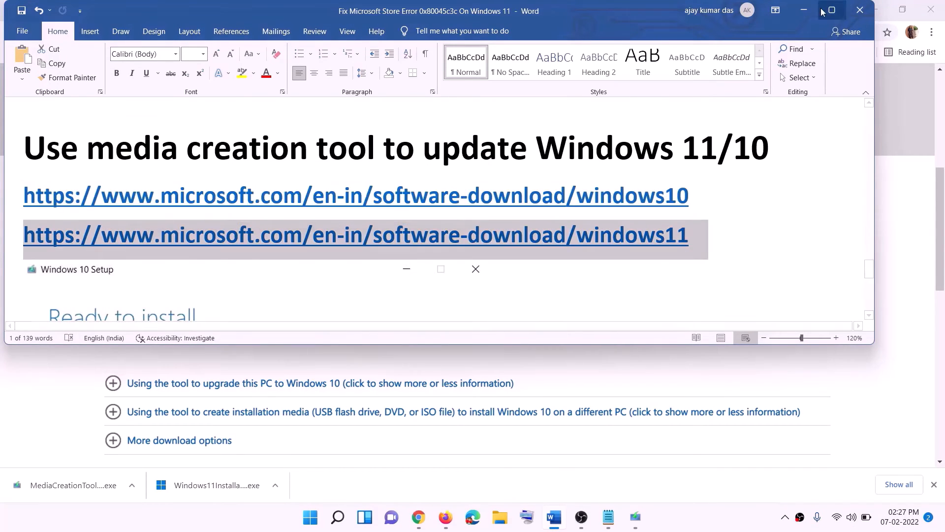
{"action": "left_click", "coordinate": [803, 9]}
- Accept the Windows 10 licence terms and choose to upgrade this PC, keeping personal files and apps
{"action": "scroll", "coordinate": [402, 253], "scroll_direction": "up", "scroll_amount": 6}
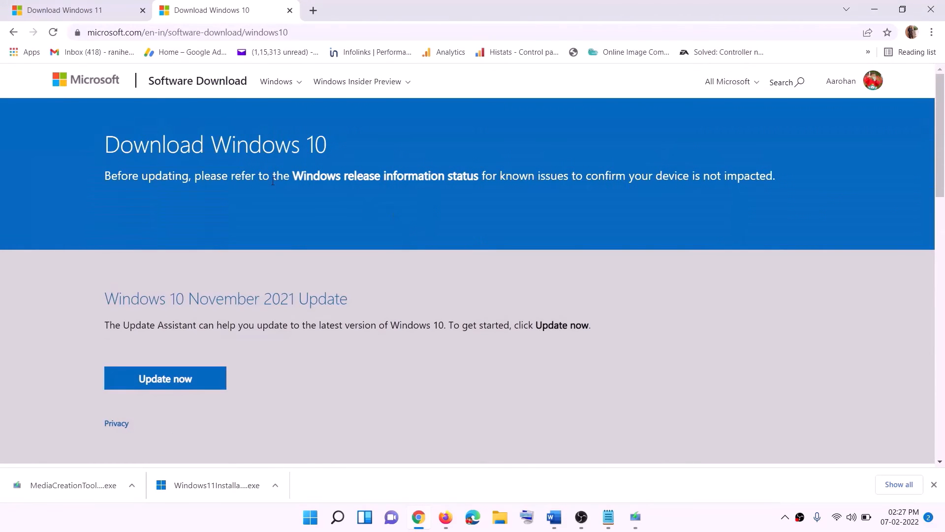
{"action": "scroll", "coordinate": [358, 189], "scroll_direction": "down", "scroll_amount": 5}
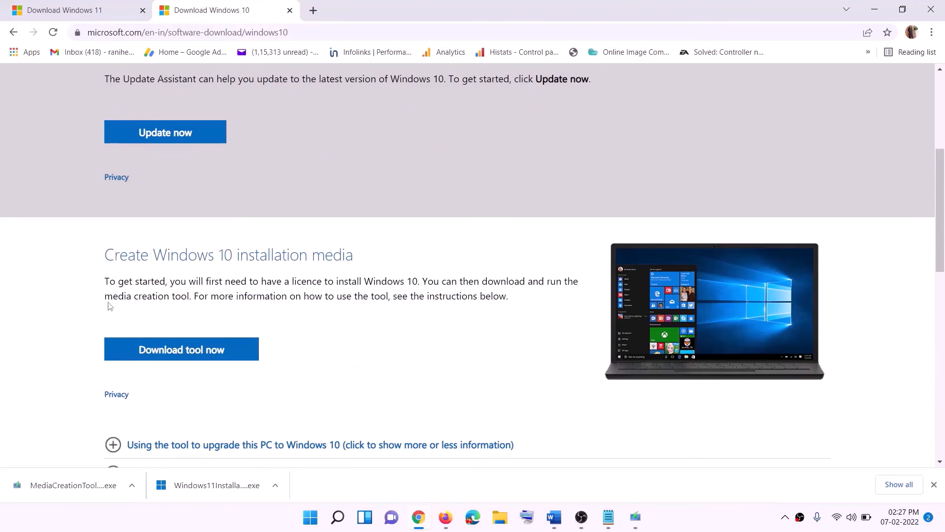
{"action": "left_click_drag", "start_coordinate": [113, 295], "coordinate": [212, 295]}
{"action": "scroll", "coordinate": [315, 274], "scroll_direction": "down", "scroll_amount": 2}
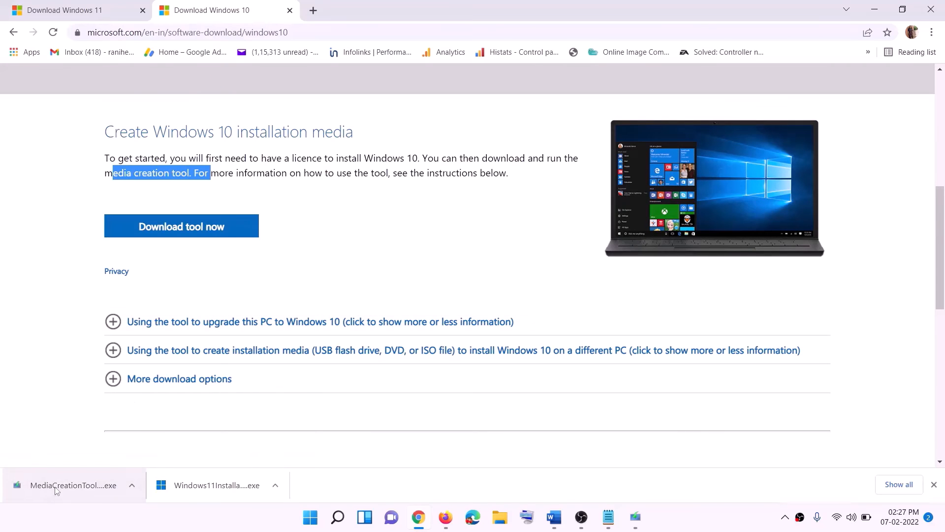
{"action": "left_click", "coordinate": [635, 517]}
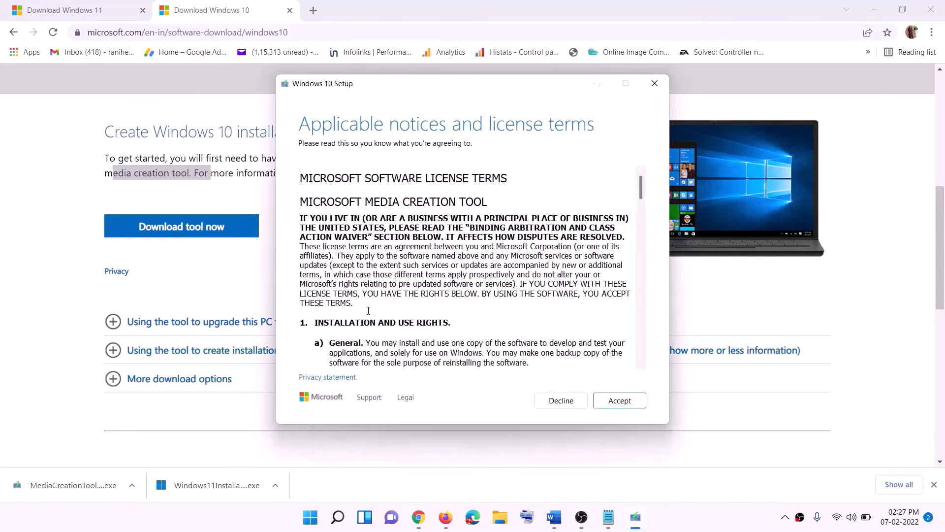
{"action": "left_click", "coordinate": [615, 403]}
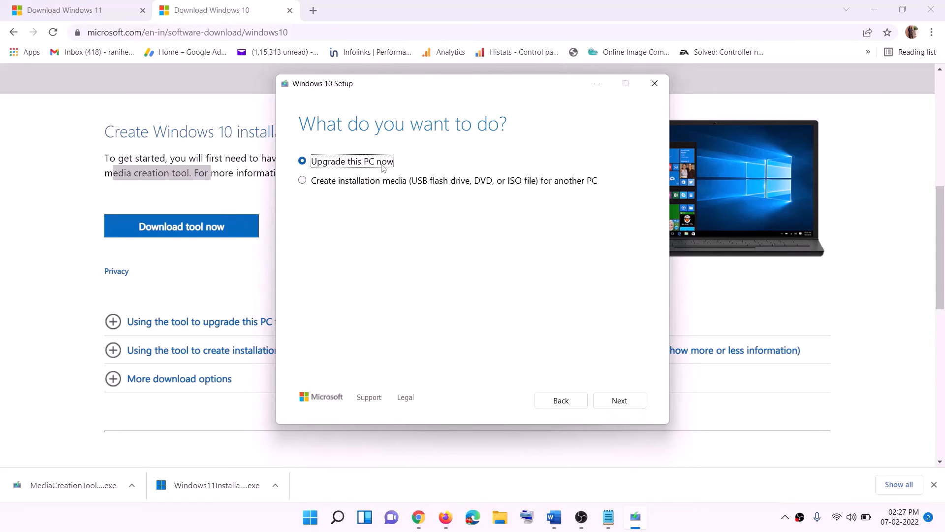
{"action": "left_click", "coordinate": [619, 402]}
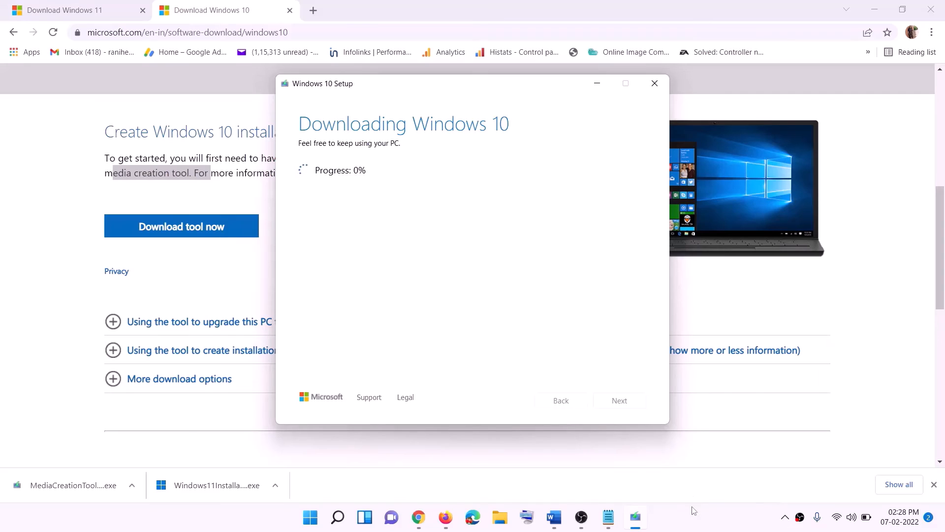
{"action": "left_click", "coordinate": [697, 527]}
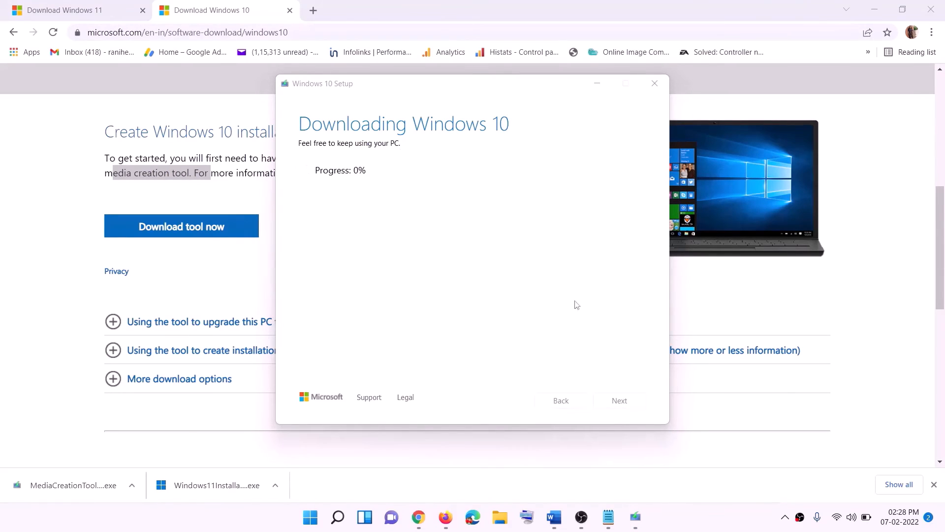
- Maximise the Word tutorial guide and scroll through its next instructions
{"action": "left_click", "coordinate": [561, 526]}
{"action": "scroll", "coordinate": [98, 241], "scroll_direction": "down", "scroll_amount": 2}
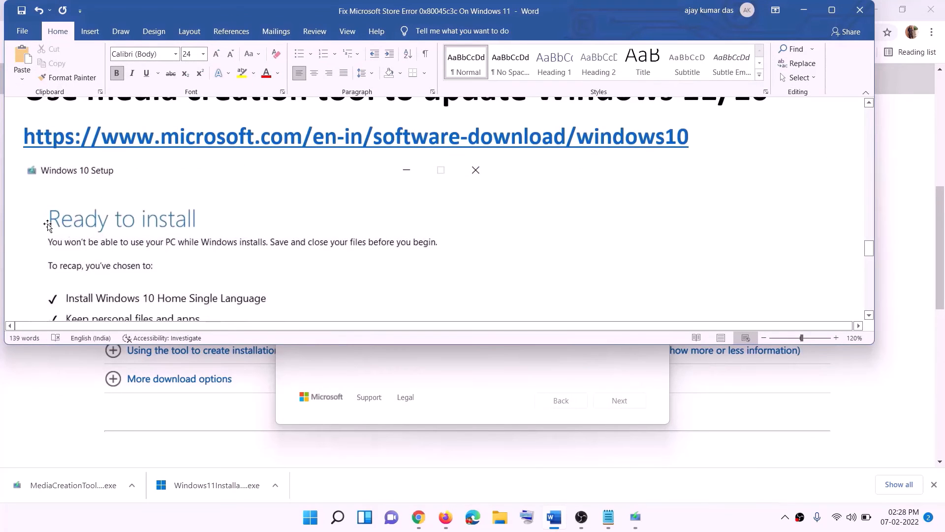
{"action": "left_click", "coordinate": [832, 11]}
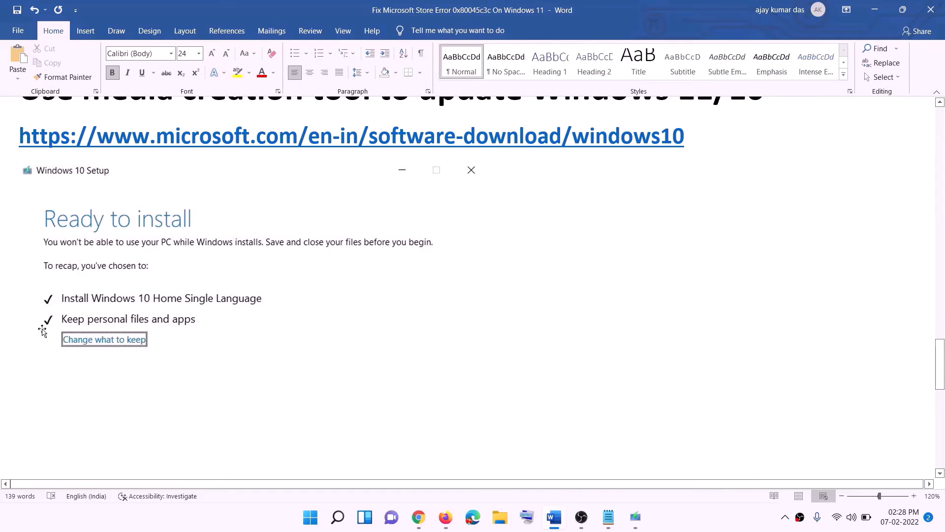
{"action": "scroll", "coordinate": [485, 342], "scroll_direction": "down", "scroll_amount": 2}
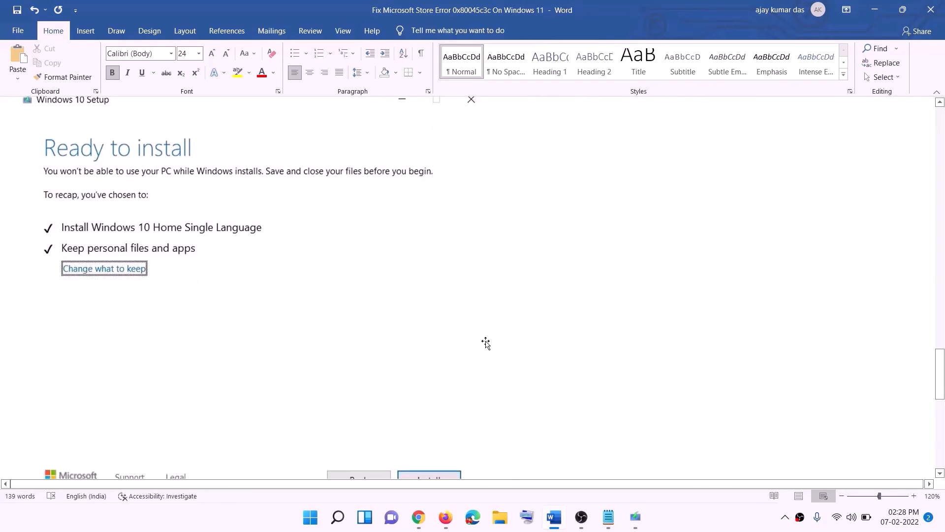
{"action": "scroll", "coordinate": [485, 343], "scroll_direction": "down", "scroll_amount": 1}
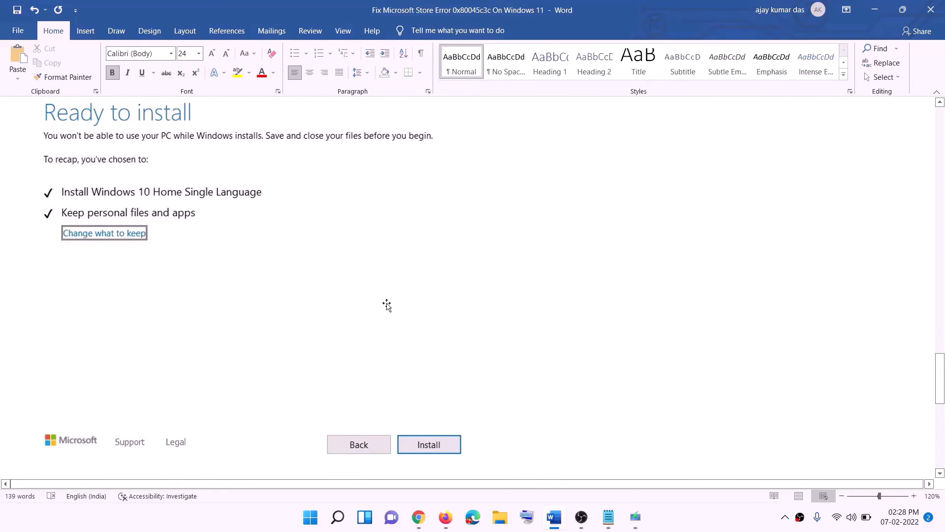
{"action": "scroll", "coordinate": [387, 305], "scroll_direction": "up", "scroll_amount": 1}
{"action": "left_click", "coordinate": [682, 521]}
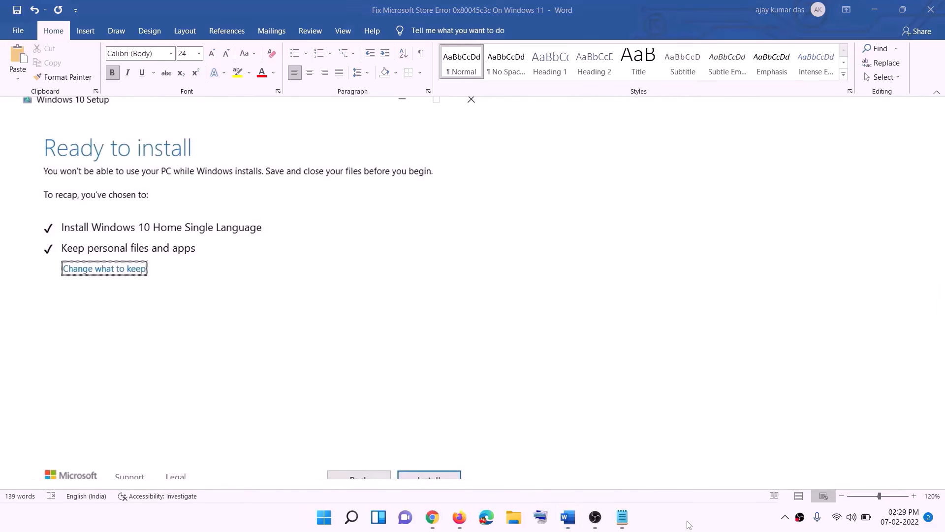
- Download the Windows 11 Media Creation Tool from the download page and run it
{"action": "left_click", "coordinate": [436, 521]}
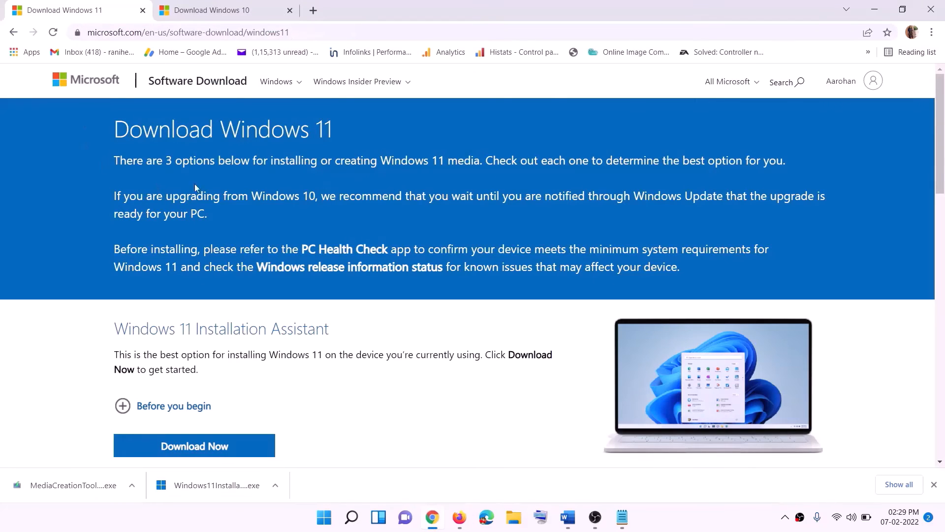
{"action": "scroll", "coordinate": [307, 325], "scroll_direction": "down", "scroll_amount": 5}
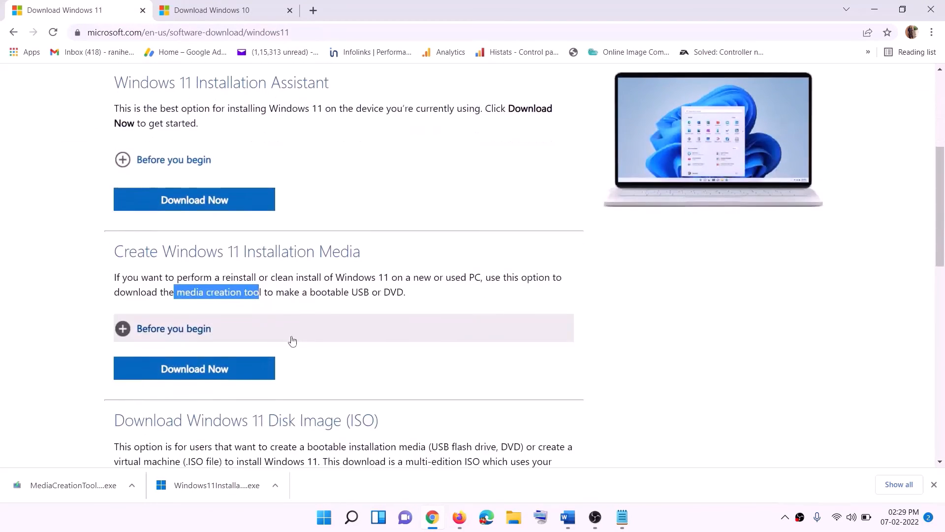
{"action": "left_click", "coordinate": [181, 293]}
{"action": "left_click_drag", "start_coordinate": [181, 293], "coordinate": [273, 293]}
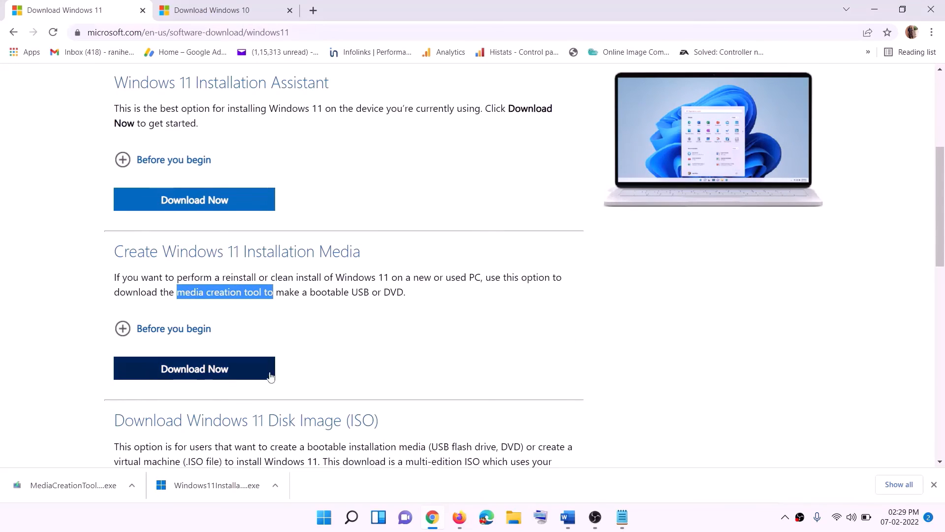
{"action": "left_click", "coordinate": [188, 375]}
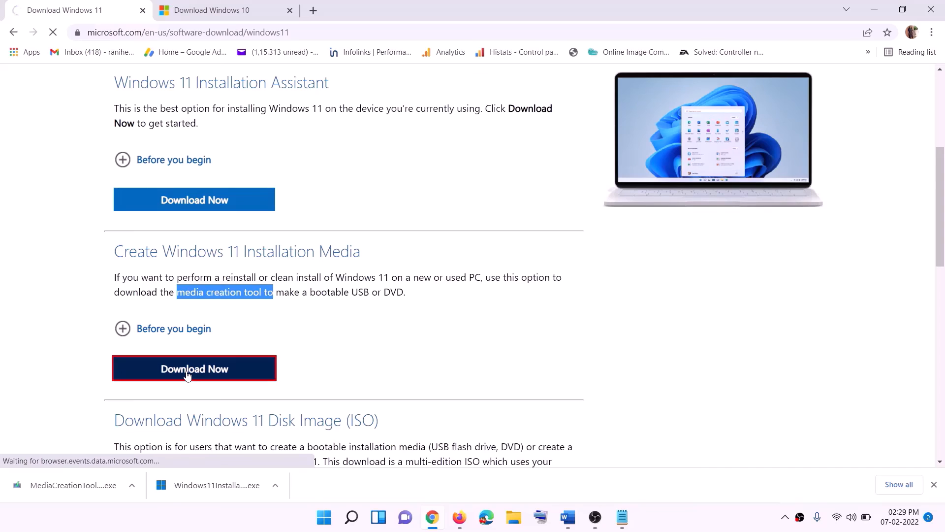
{"action": "left_click", "coordinate": [45, 488]}
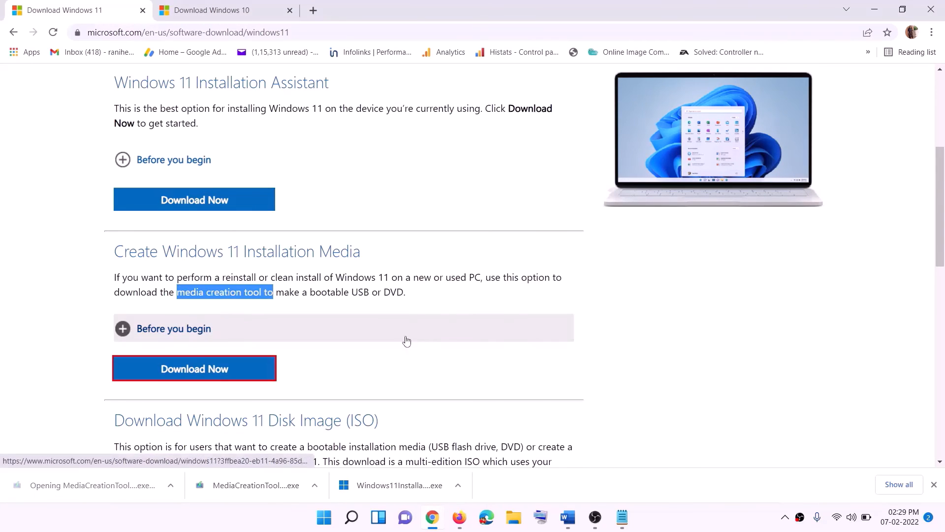
{"action": "left_click", "coordinate": [418, 365]}
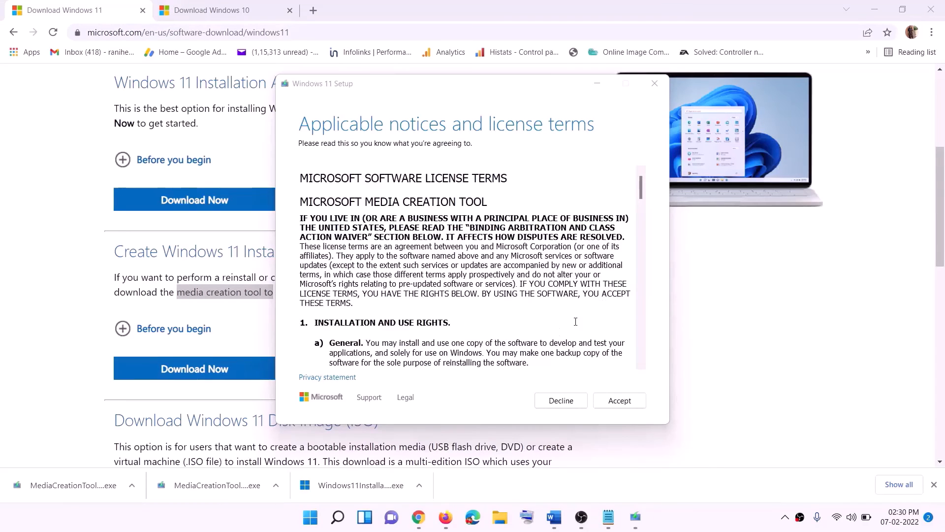
- Accept the licence, keep the recommended edition, and save an ISO named Windows to the Desktop
{"action": "left_click", "coordinate": [617, 399]}
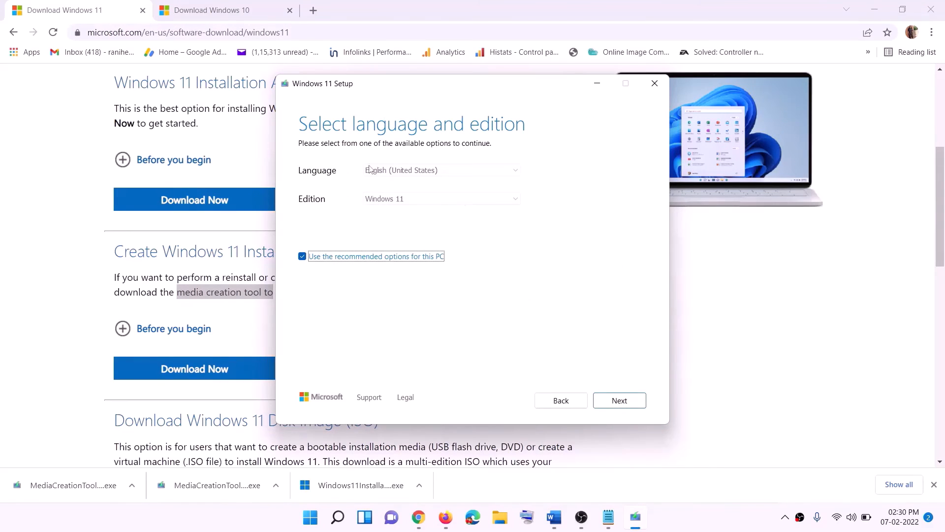
{"action": "left_click", "coordinate": [613, 400]}
{"action": "left_click", "coordinate": [311, 218]}
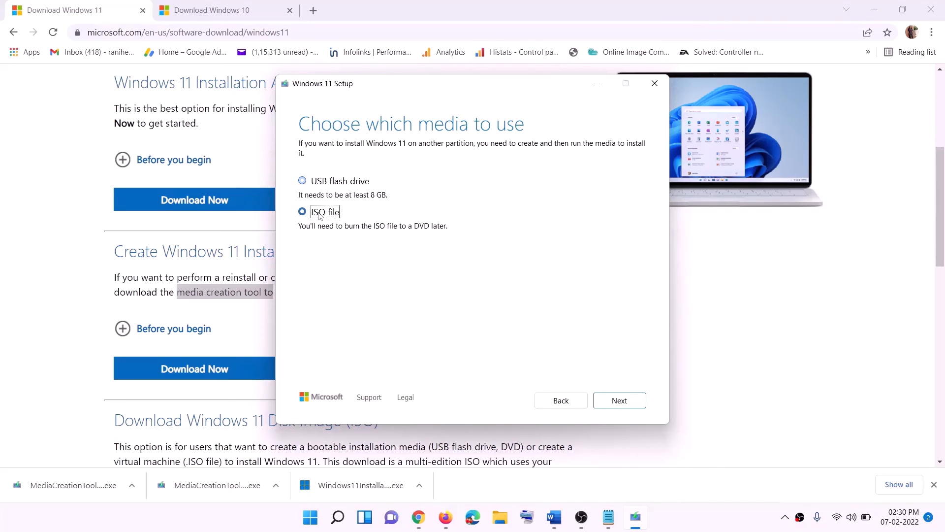
{"action": "left_click", "coordinate": [618, 399]}
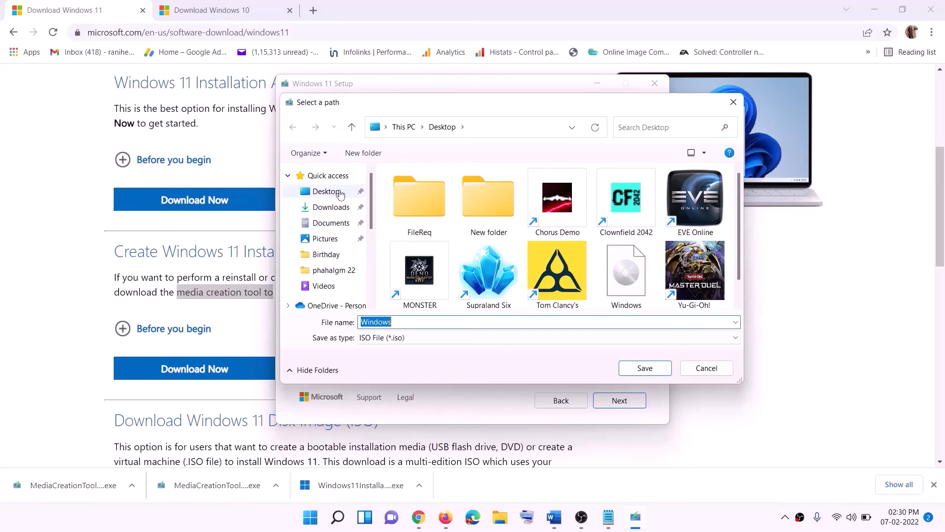
{"action": "left_click", "coordinate": [323, 193]}
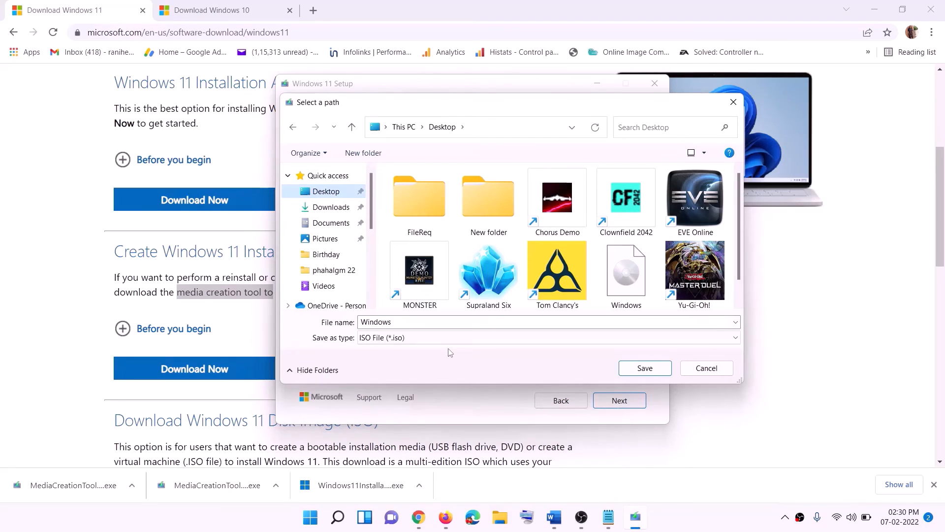
{"action": "left_click", "coordinate": [646, 369]}
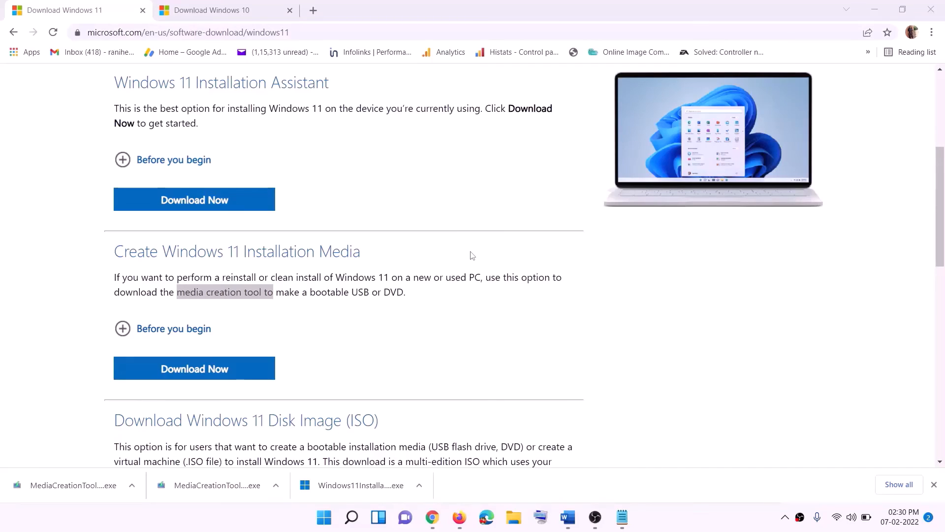
{"action": "key", "text": "super+d"}
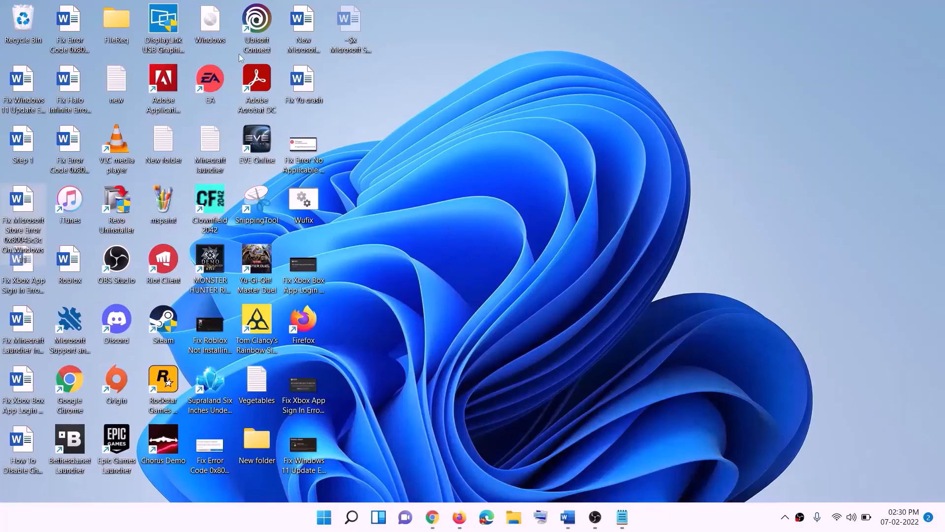
- Mount the Windows disc image, run setup with admin approval, and start checking for updates
{"action": "left_click_drag", "start_coordinate": [217, 25], "coordinate": [372, 281]}
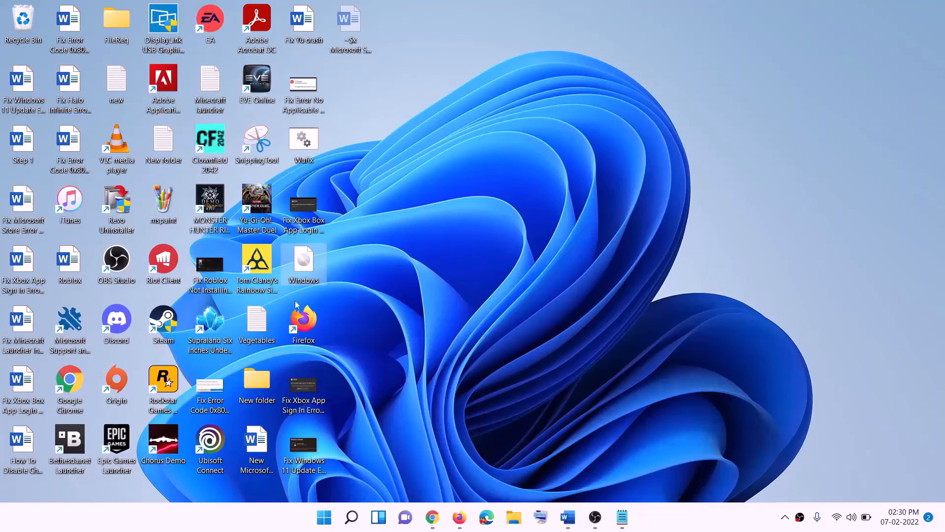
{"action": "double_click", "coordinate": [314, 258]}
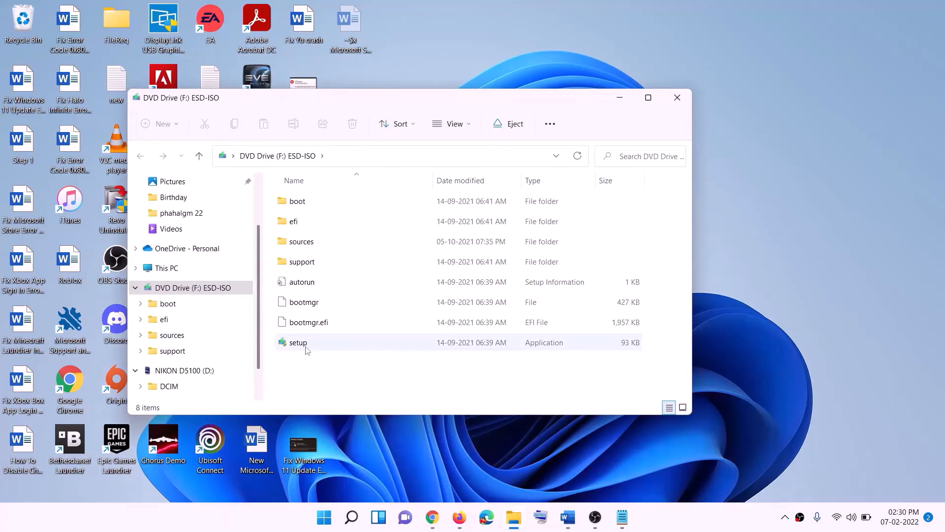
{"action": "left_click", "coordinate": [300, 345]}
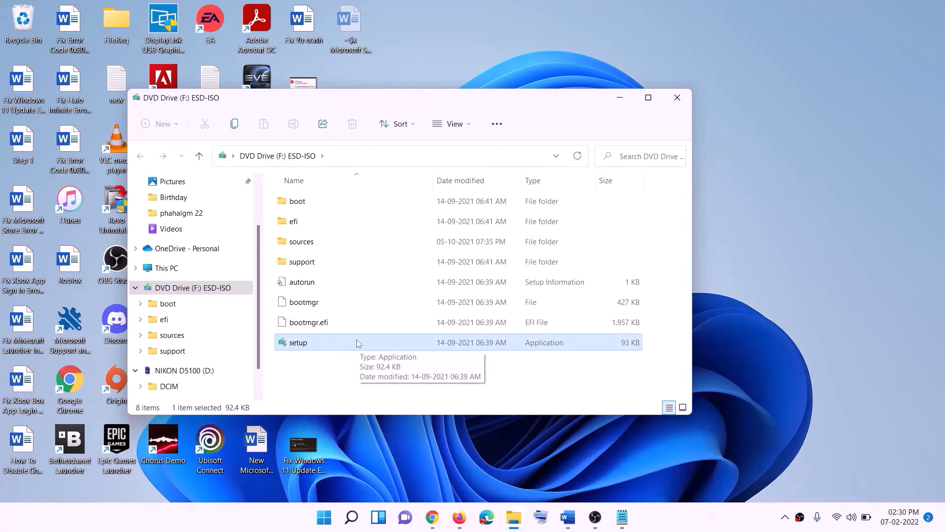
{"action": "double_click", "coordinate": [322, 342]}
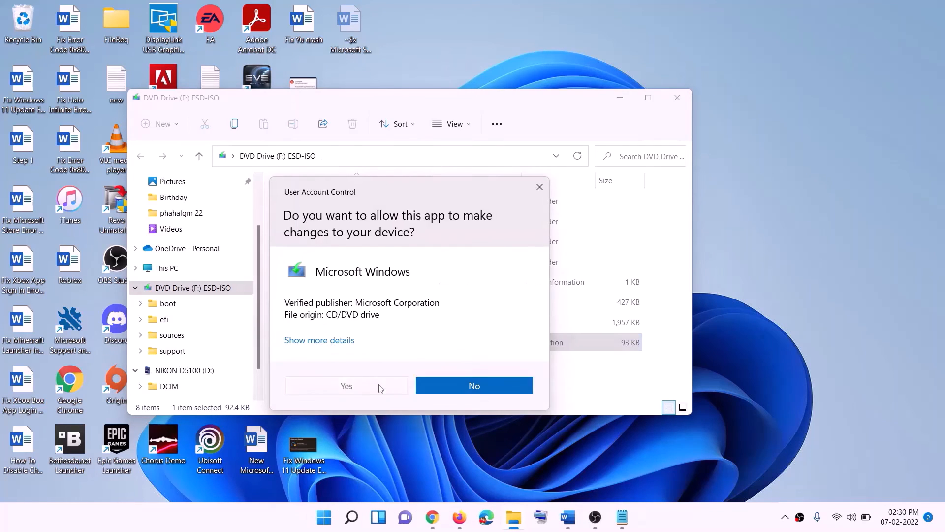
{"action": "left_click", "coordinate": [379, 386]}
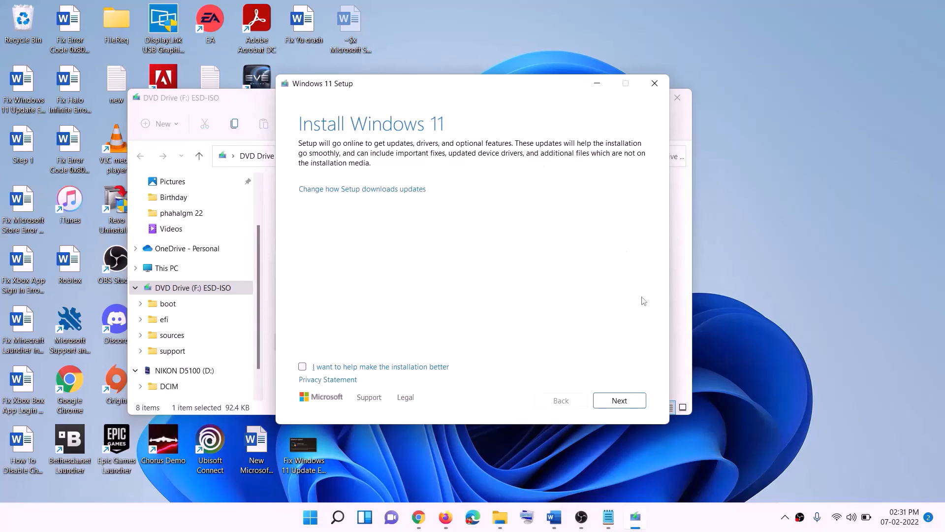
{"action": "left_click", "coordinate": [621, 401]}
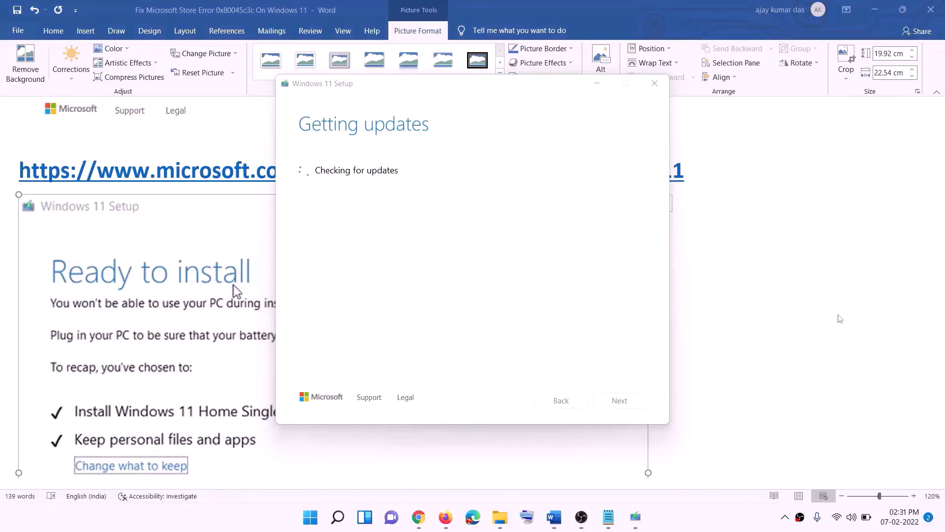
- Return to the tutorial document and scroll through its instructions
{"action": "left_click", "coordinate": [754, 307]}
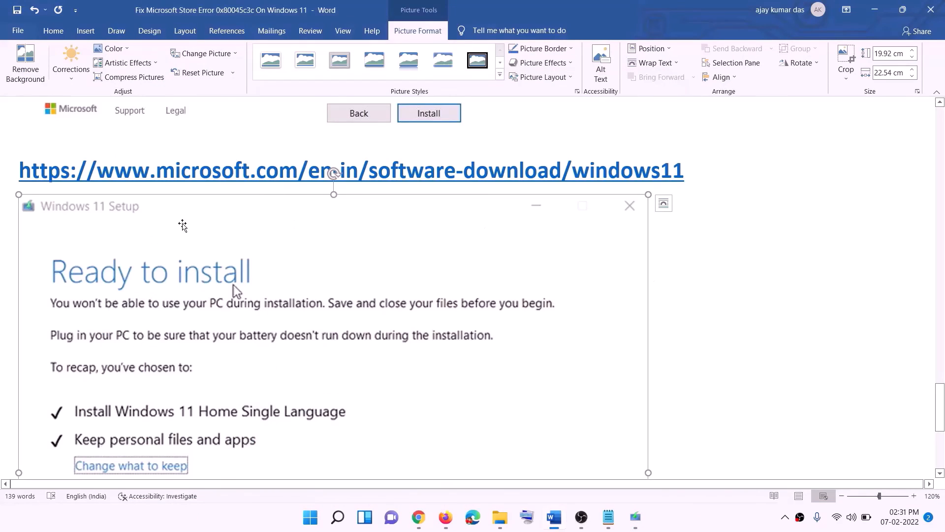
{"action": "scroll", "coordinate": [218, 246], "scroll_direction": "down", "scroll_amount": 4}
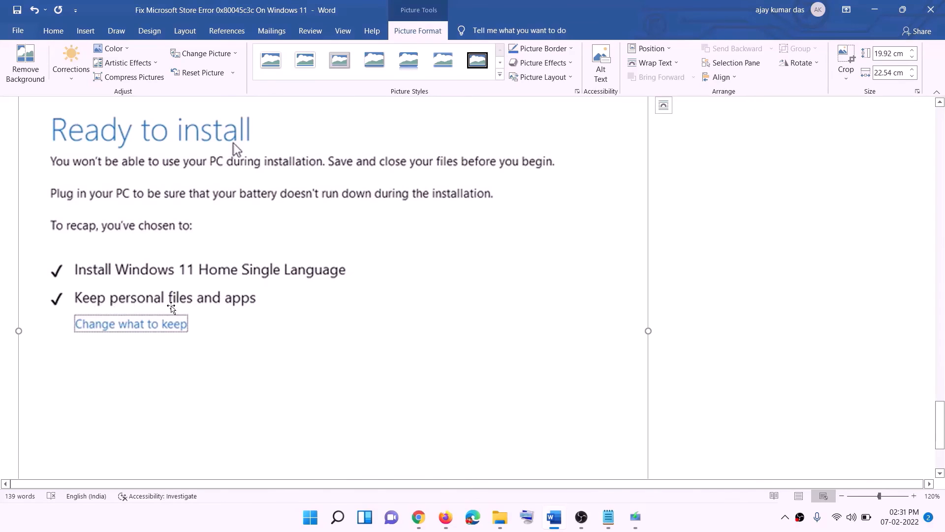
{"action": "scroll", "coordinate": [369, 312], "scroll_direction": "down", "scroll_amount": 3}
{"action": "scroll", "coordinate": [498, 343], "scroll_direction": "up", "scroll_amount": 7}
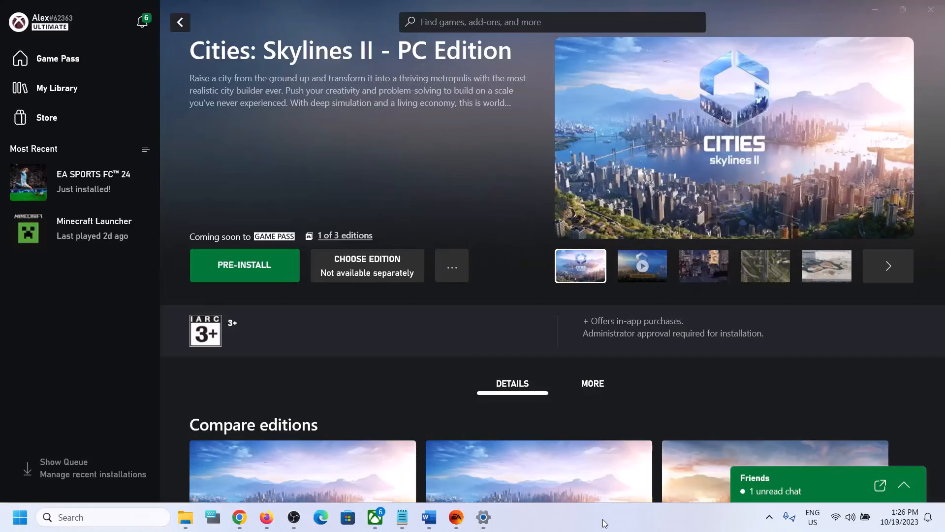
- Pre-install Cities: Skylines II – PC Edition to C:\XboxGames
{"action": "left_click", "coordinate": [244, 273]}
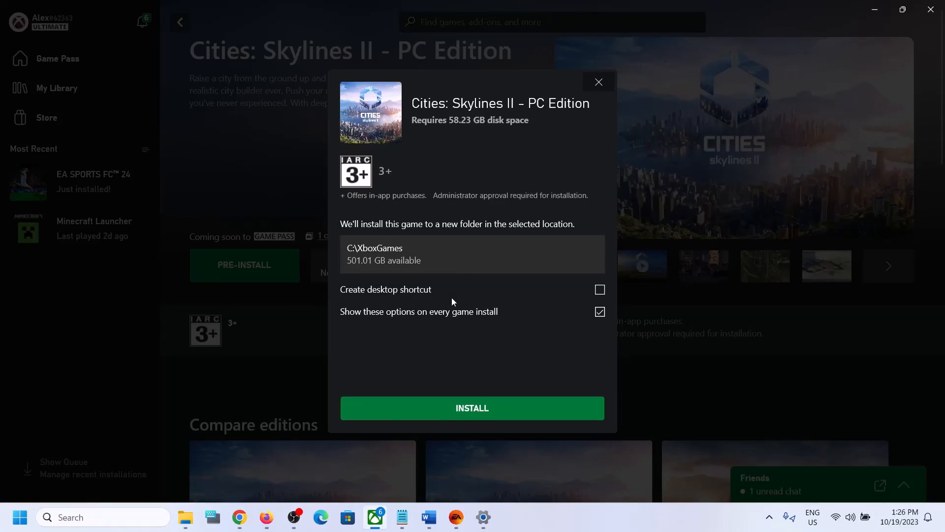
{"action": "left_click", "coordinate": [450, 410]}
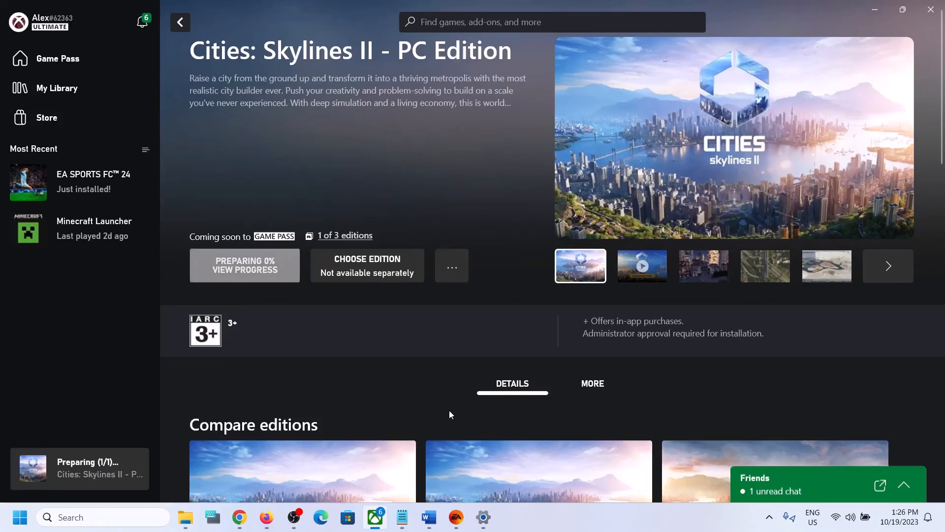